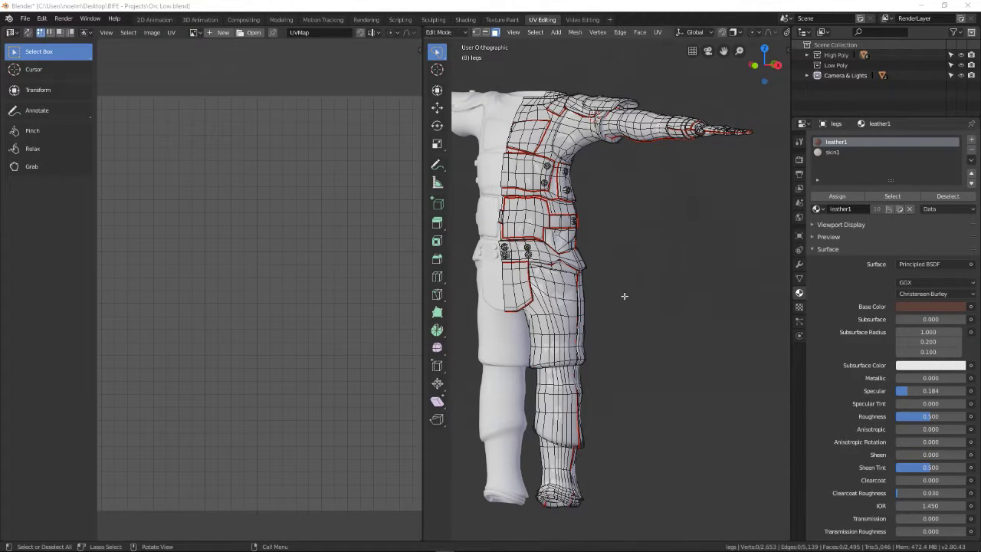
- Select the entire legs mesh and assign the skin1 material to it
middle_drag(521, 250, 563, 185)
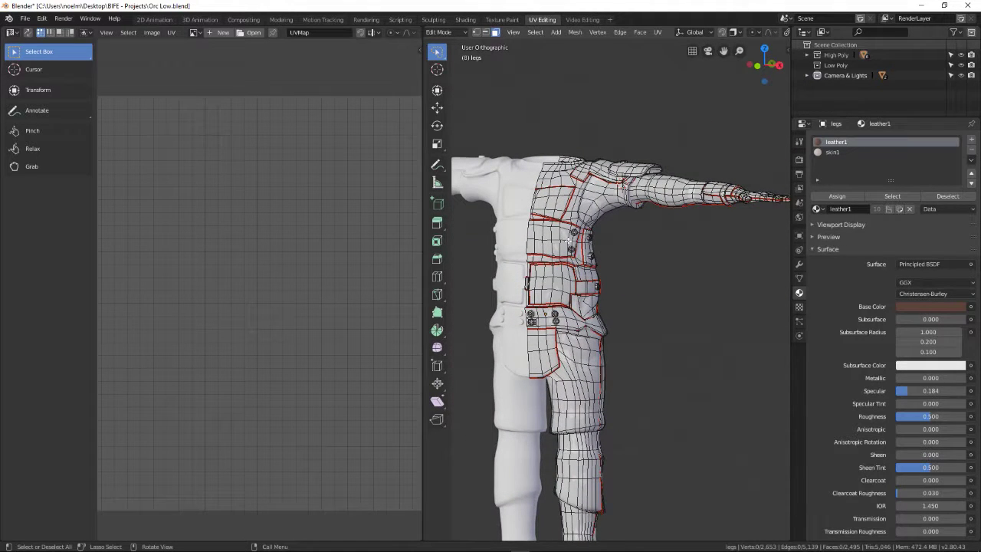
key(a)
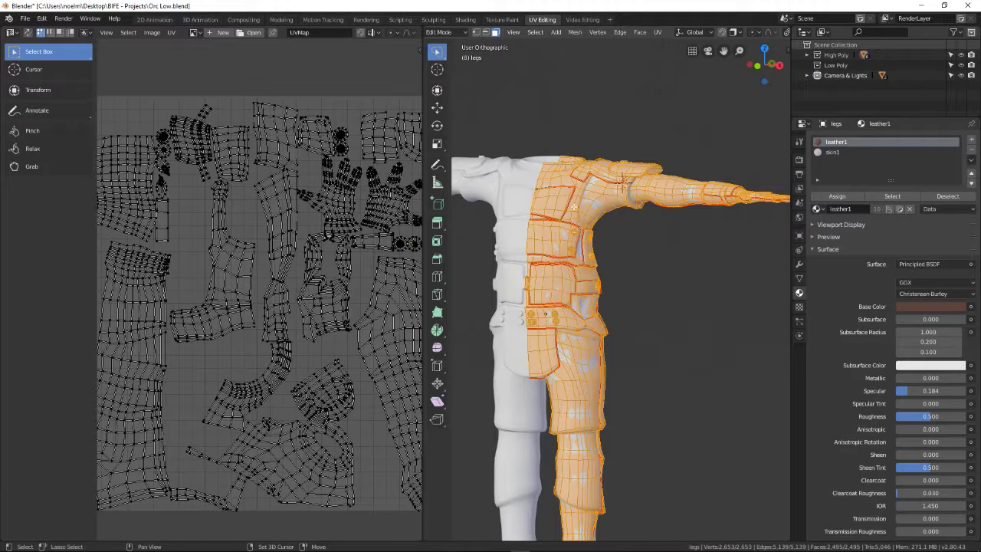
click(833, 152)
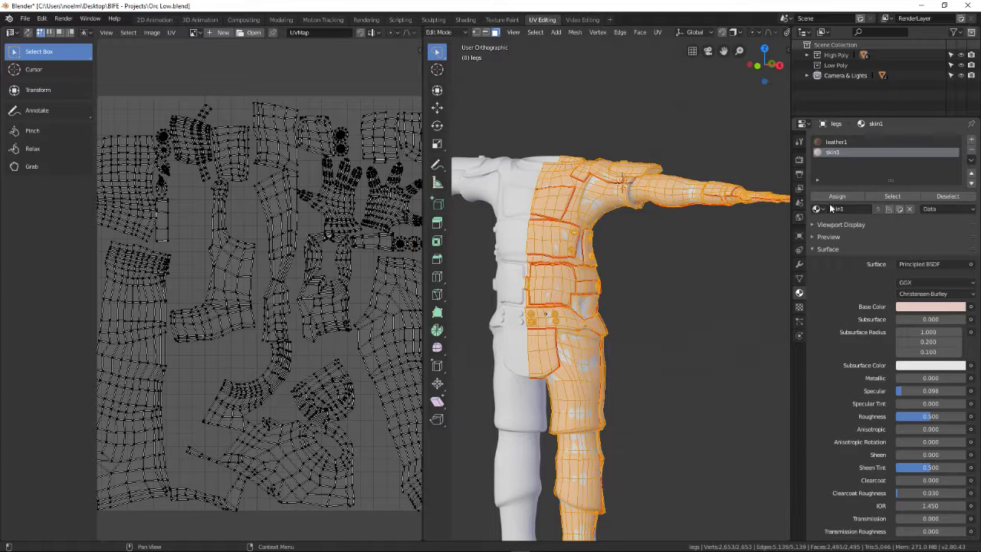
- Switch to the Modeling workspace, show the mesh in material preview shading and deselect all of its faces
click(283, 20)
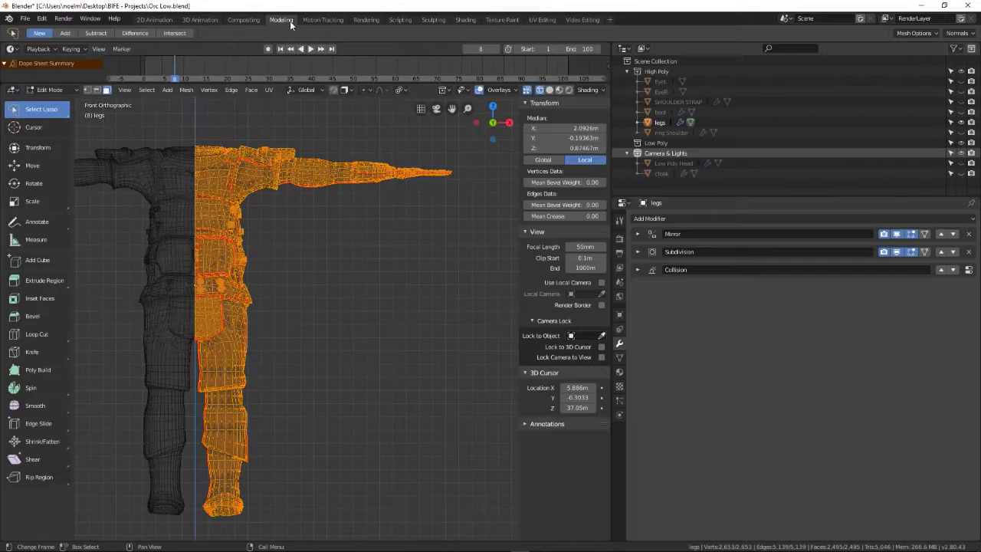
click(559, 89)
mouse_move(305, 221)
middle_down()
mouse_move(225, 226)
mouse_move(291, 226)
mouse_move(256, 204)
mouse_move(304, 222)
middle_up()
scroll(346, 362, up, 5)
middle_drag(345, 363, 257, 337)
middle_drag(290, 307, 315, 316)
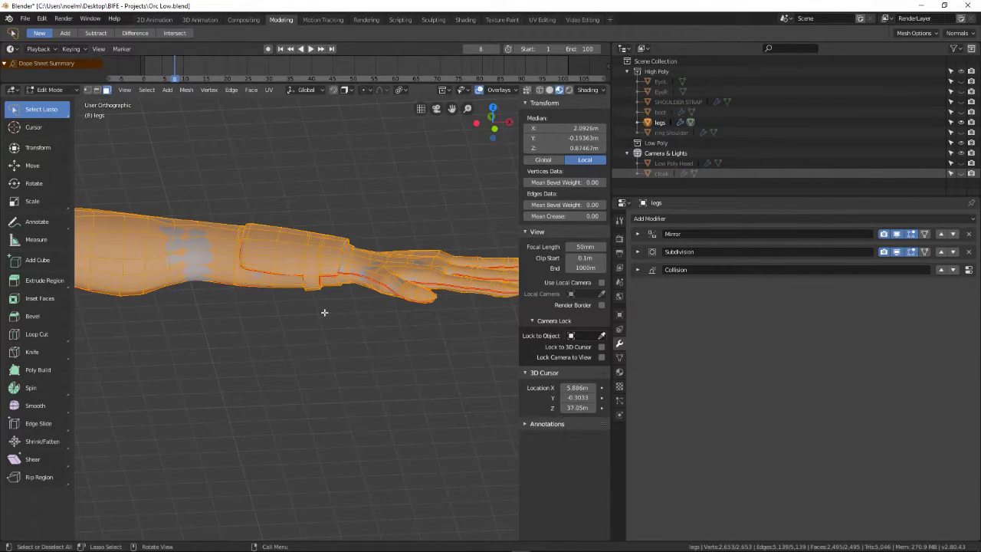
key(alt+a)
shift+middle_drag(324, 313, 329, 296)
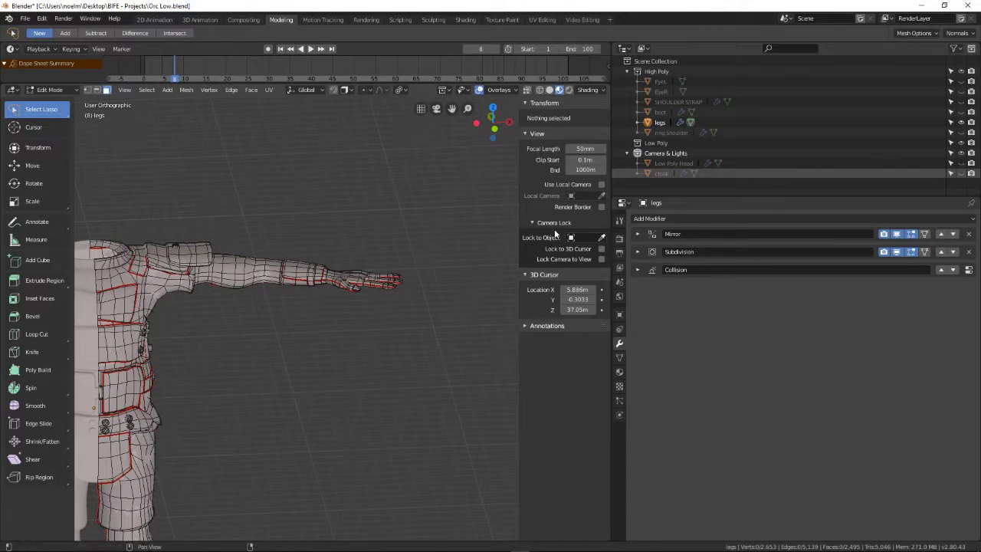
- Enlarge the legs object's material slot list and add a slot holding the existing leather2 material
click(619, 372)
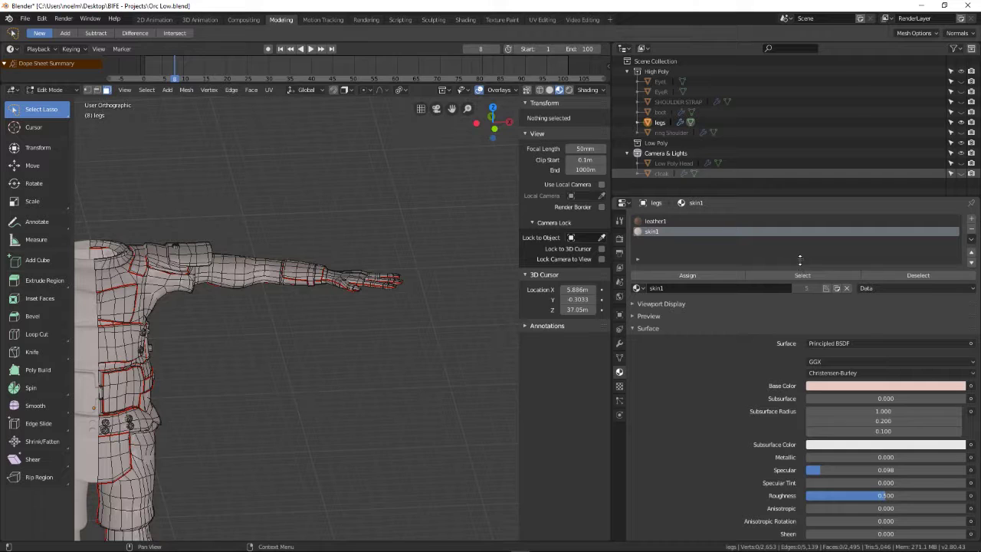
drag(803, 261, 803, 351)
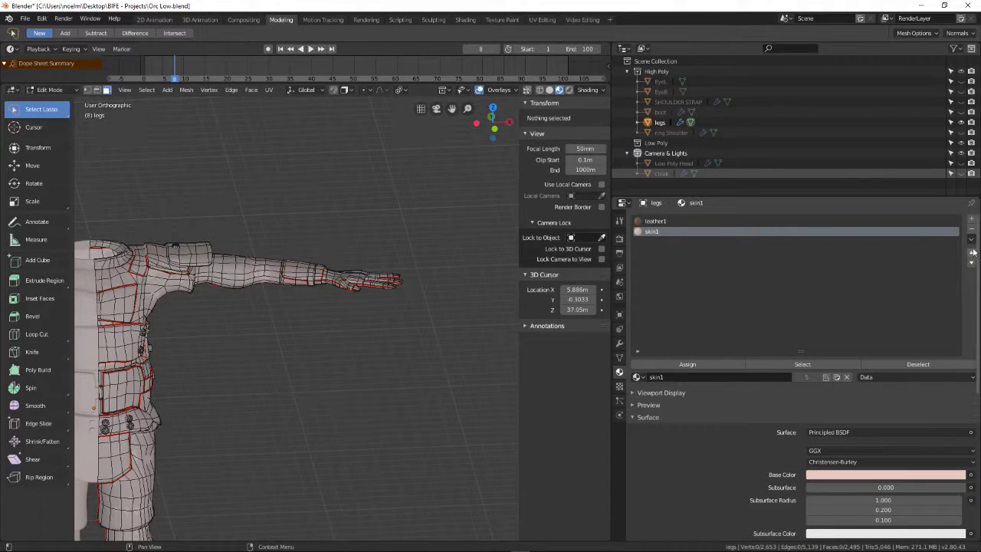
click(972, 222)
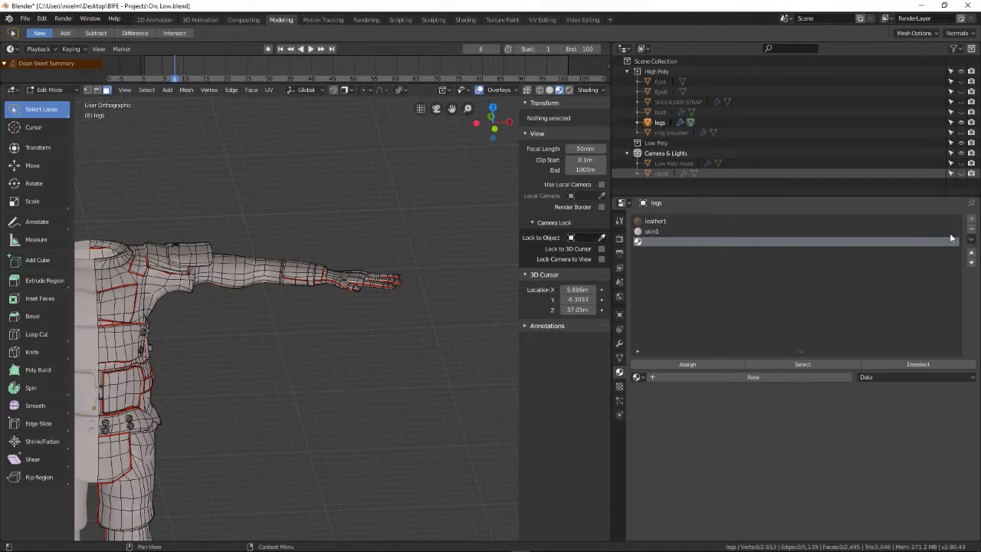
click(637, 376)
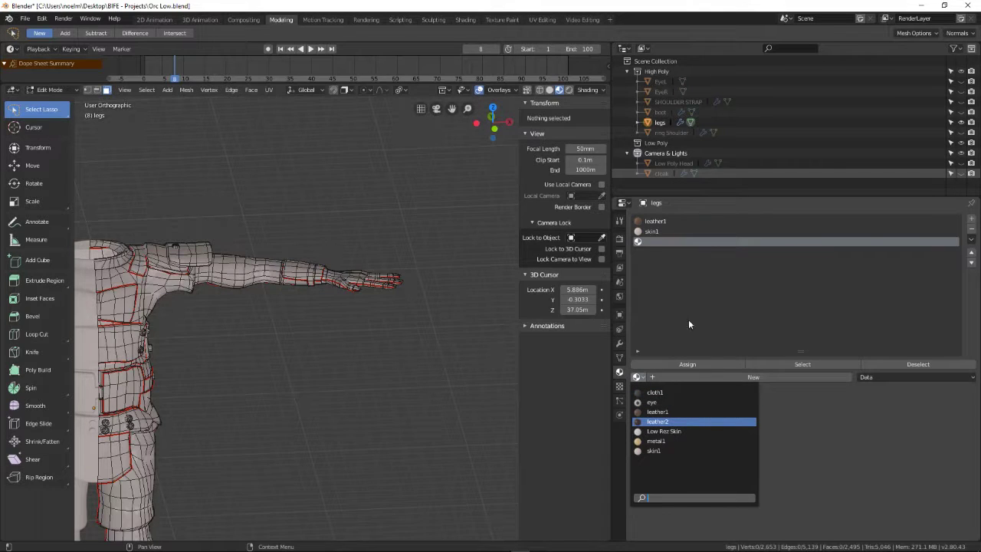
key(Return)
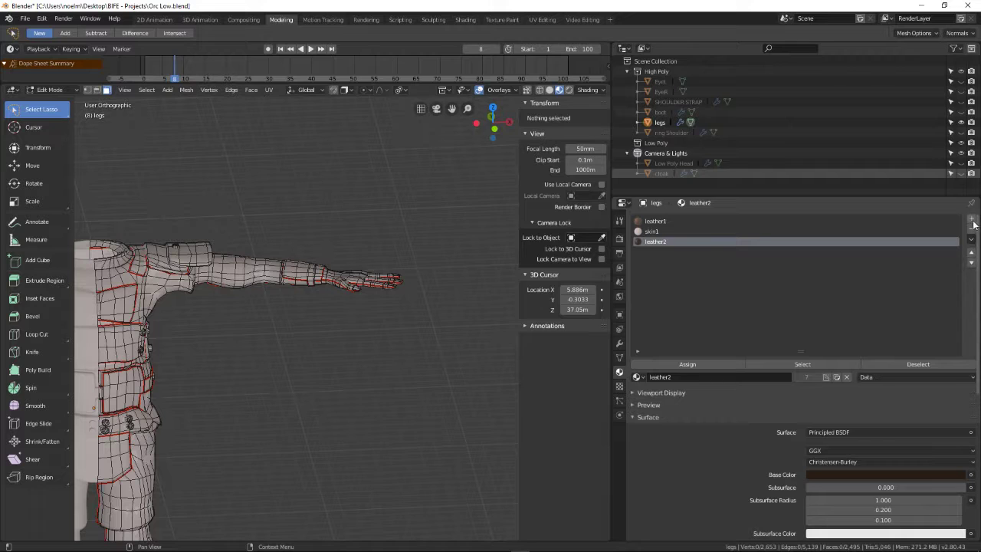
- Add two more material slots to the legs object, holding the existing metal1 and cloth1 materials
click(638, 378)
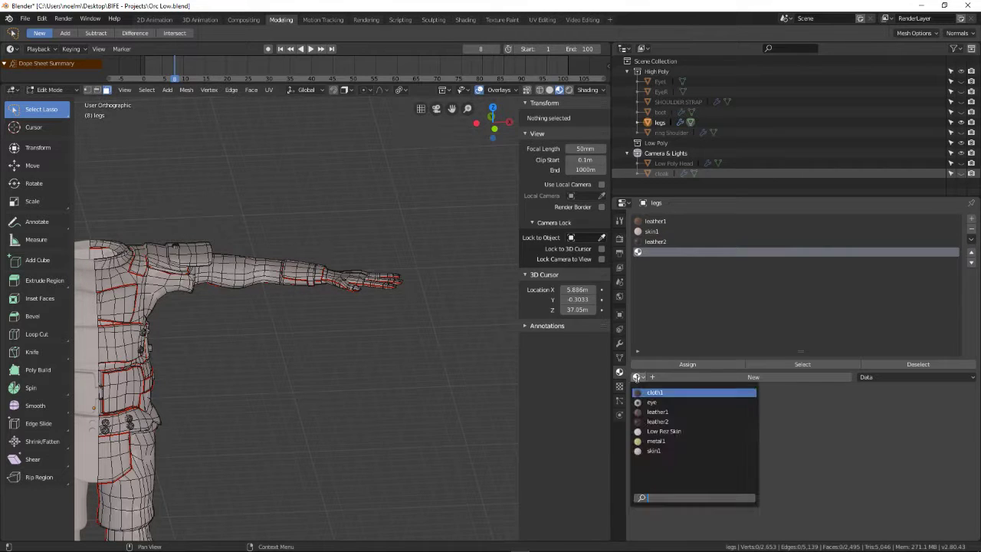
click(684, 440)
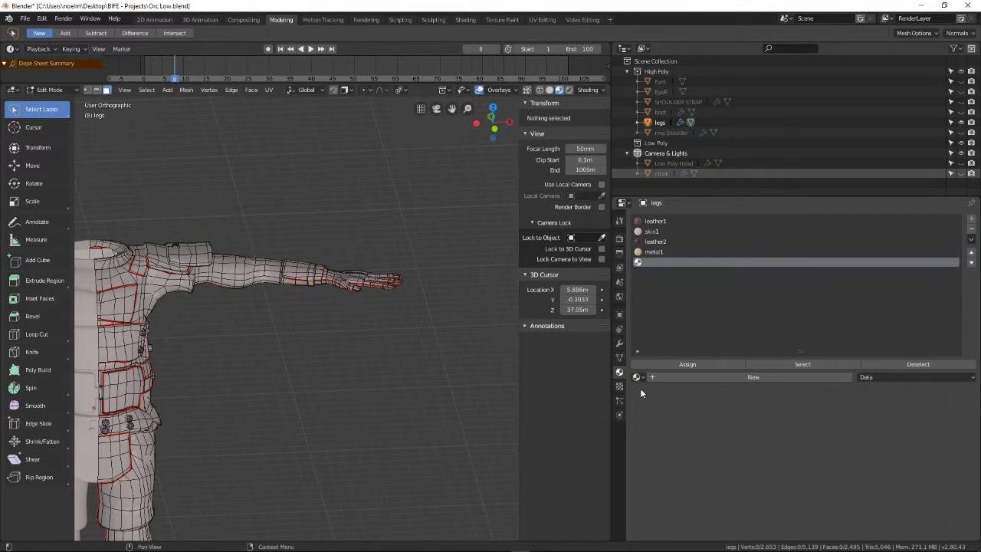
click(637, 377)
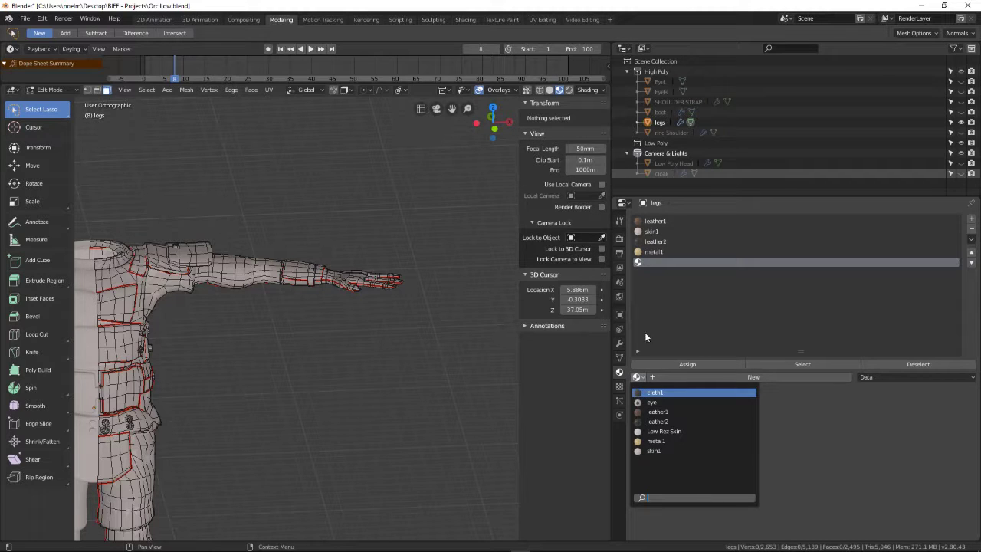
key(Return)
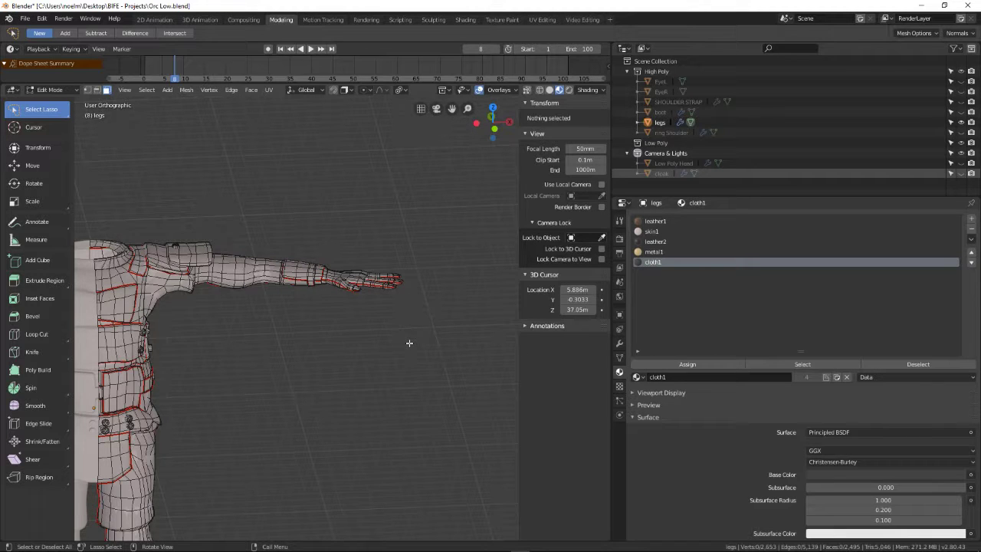
- Select the seam-bounded chest panel below the collar and assign the leather1 material to it
middle_drag(287, 341, 269, 353)
scroll(314, 346, up, 5)
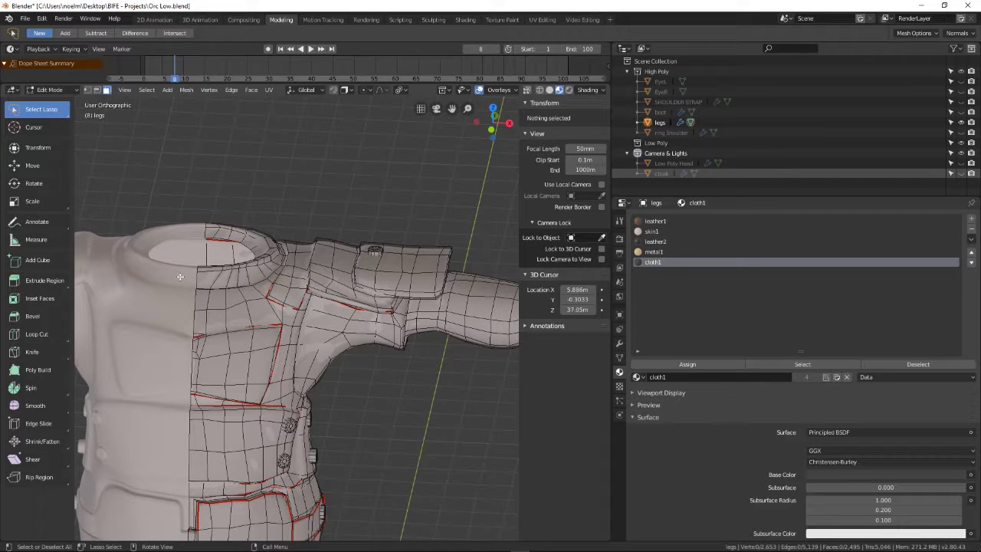
key(l)
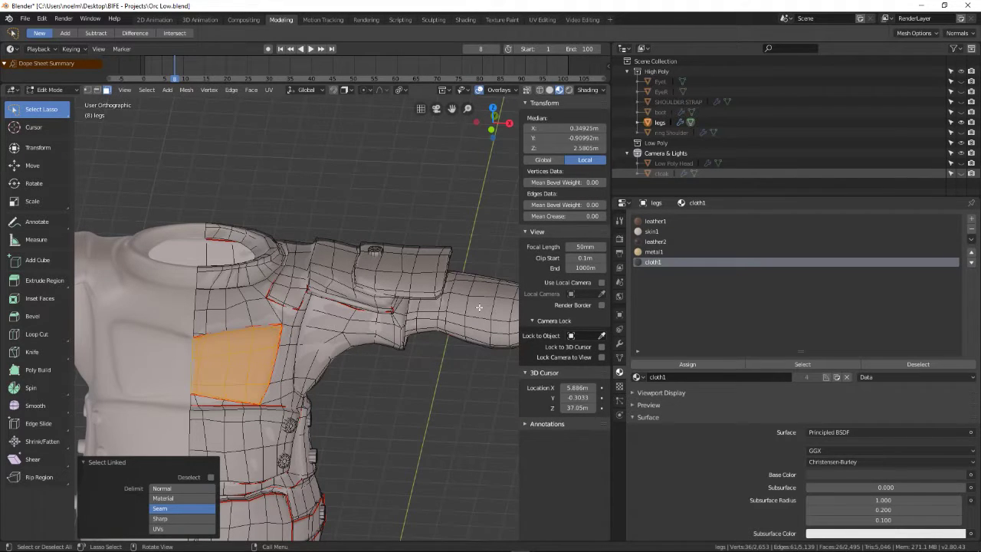
click(661, 221)
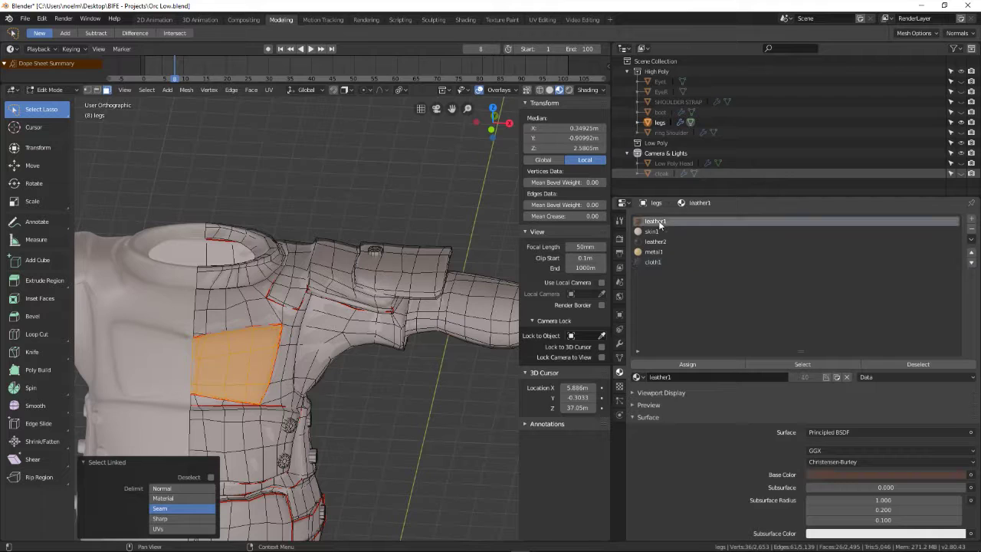
click(693, 366)
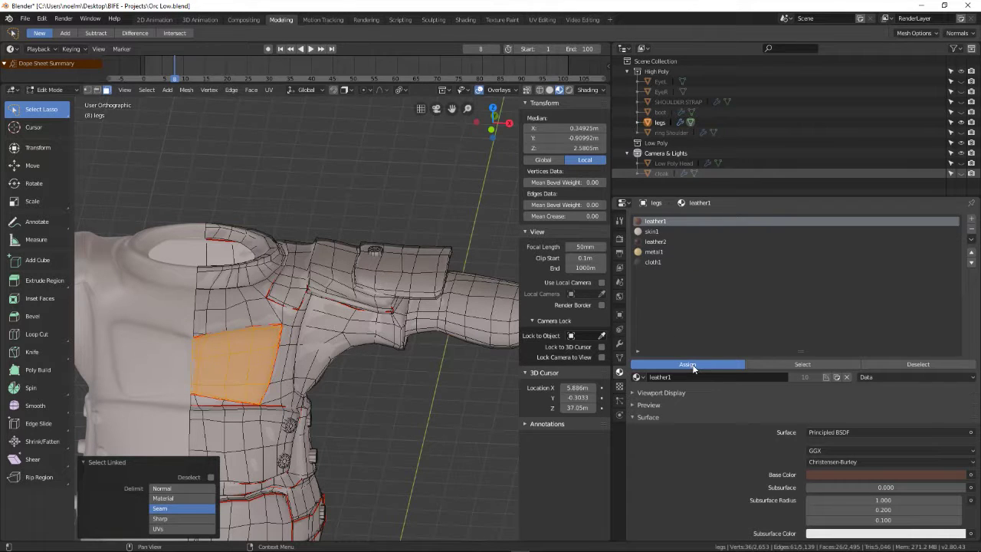
- Add the overlapping shoulder pads to the selection, assign leather1 to them, and deselect everything
middle_drag(325, 354, 384, 309)
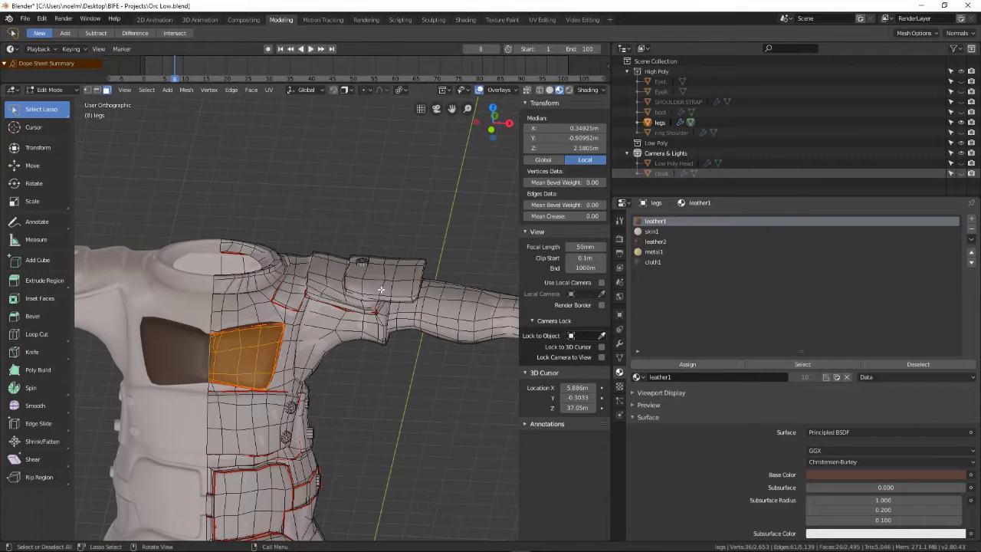
key(l)
click(683, 366)
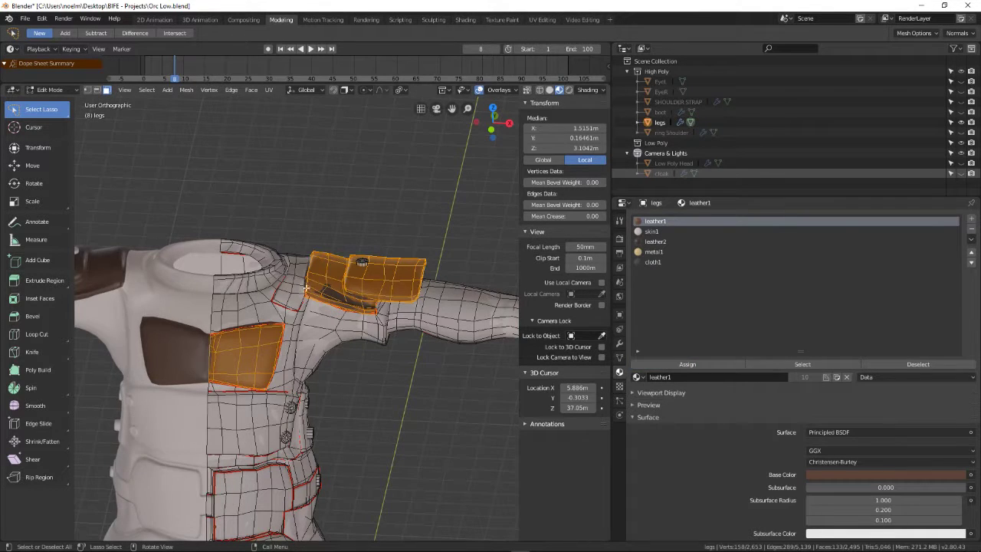
scroll(309, 287, down, 3)
shift+scroll(291, 295, down, 3)
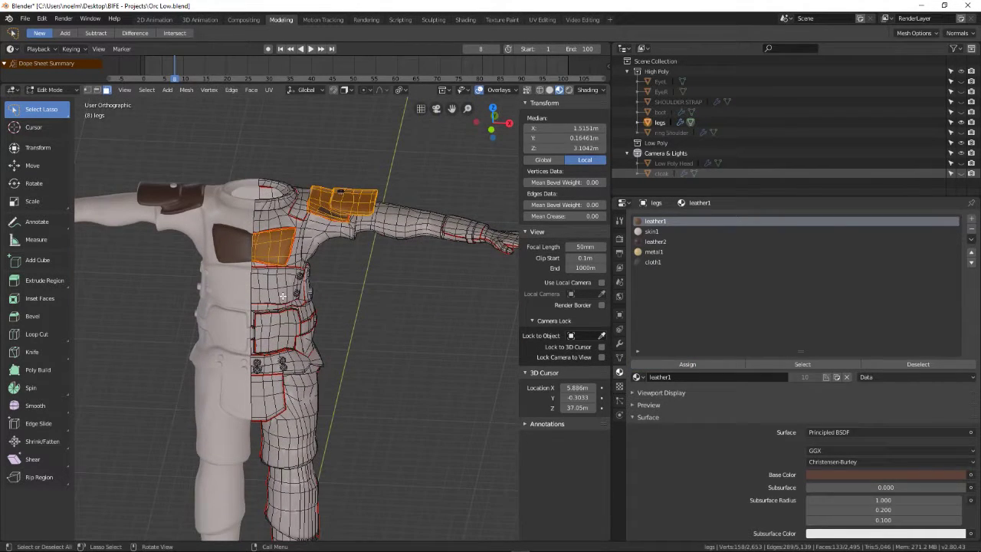
key(alt+a)
- Select the front torso panel directly below the chest panel and assign leather1 to it
scroll(280, 294, up, 1)
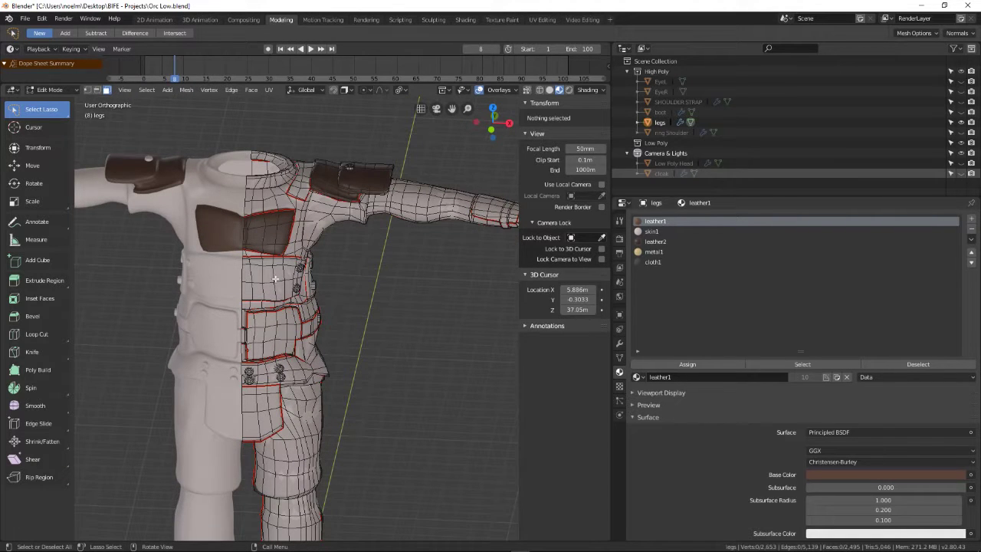
key(l)
key(KP_6)
key(KP_6)
key(KP_6)
key(KP_6)
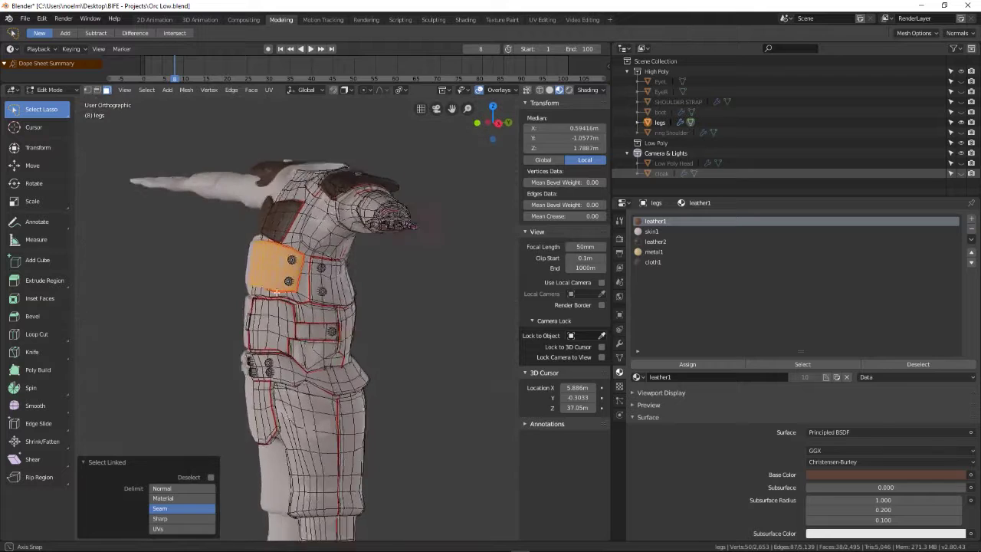
key(KP_4)
key(KP_4)
key(KP_4)
key(KP_4)
scroll(265, 288, up, 2)
click(667, 365)
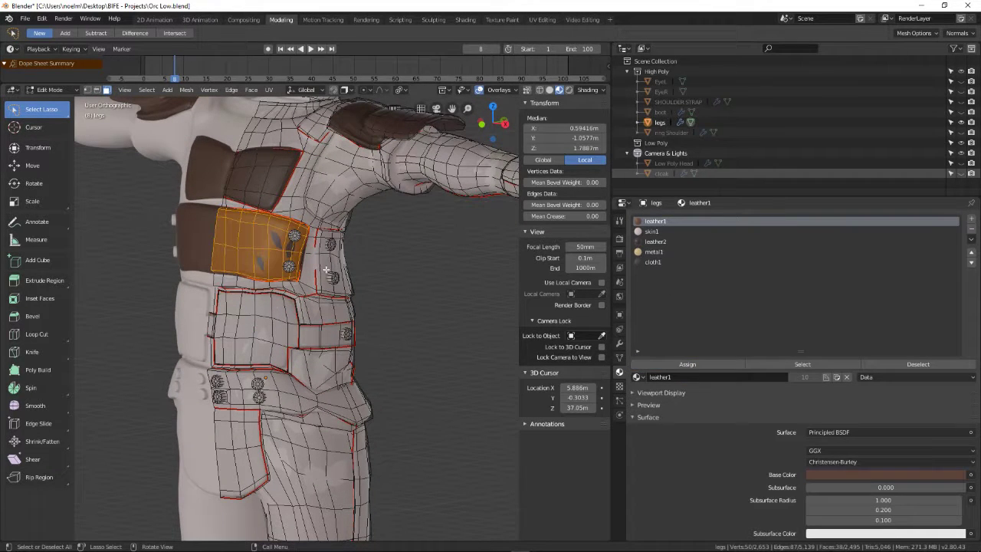
- Add the vest panel covering the side and back of the torso to the selection and assign leather1
key(l)
scroll(329, 260, down, 3)
middle_drag(328, 260, 237, 263)
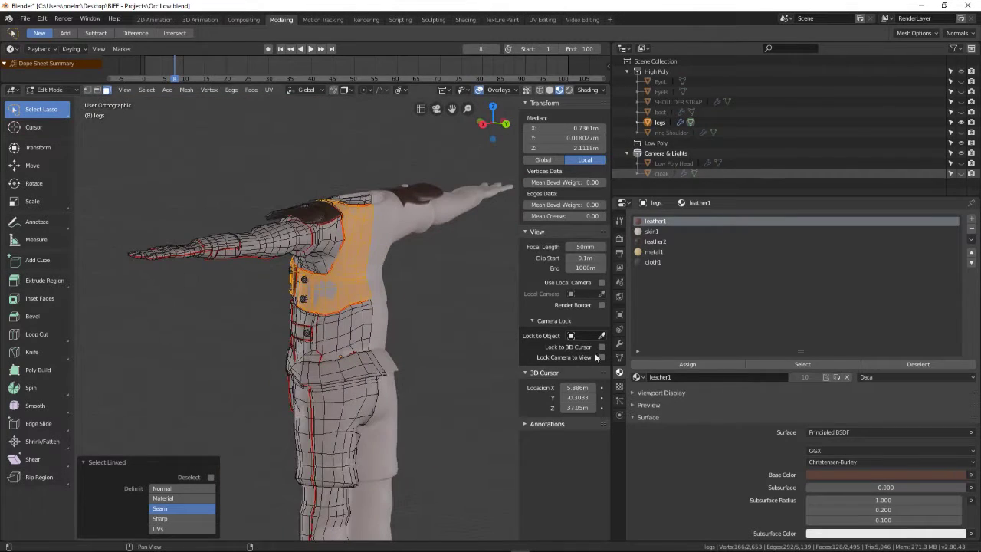
click(712, 366)
- Add the belly plate, its remaining edge faces and the buttoned side strap to the selection, and assign leather1
middle_drag(386, 372, 366, 325)
scroll(313, 326, up, 4)
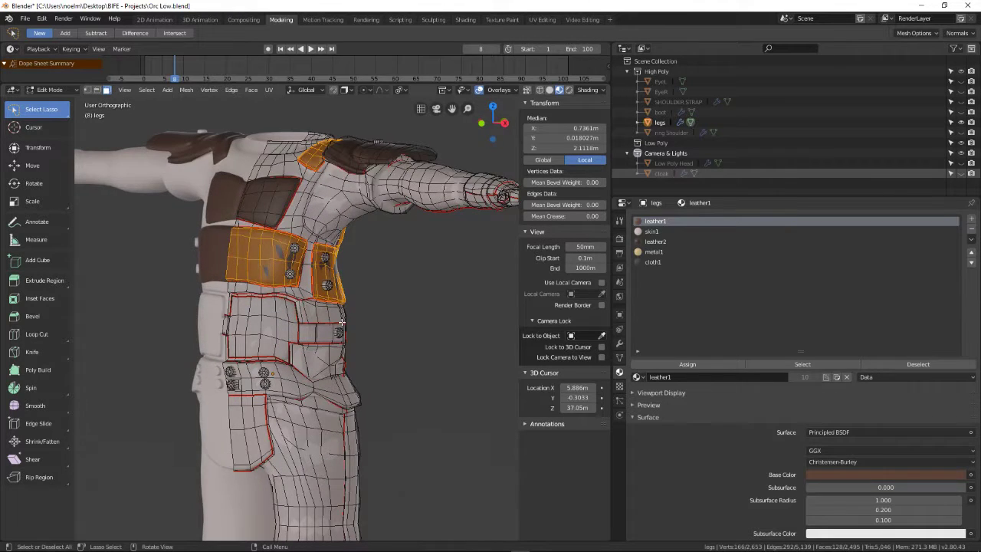
scroll(342, 321, down, 3)
scroll(328, 331, up, 3)
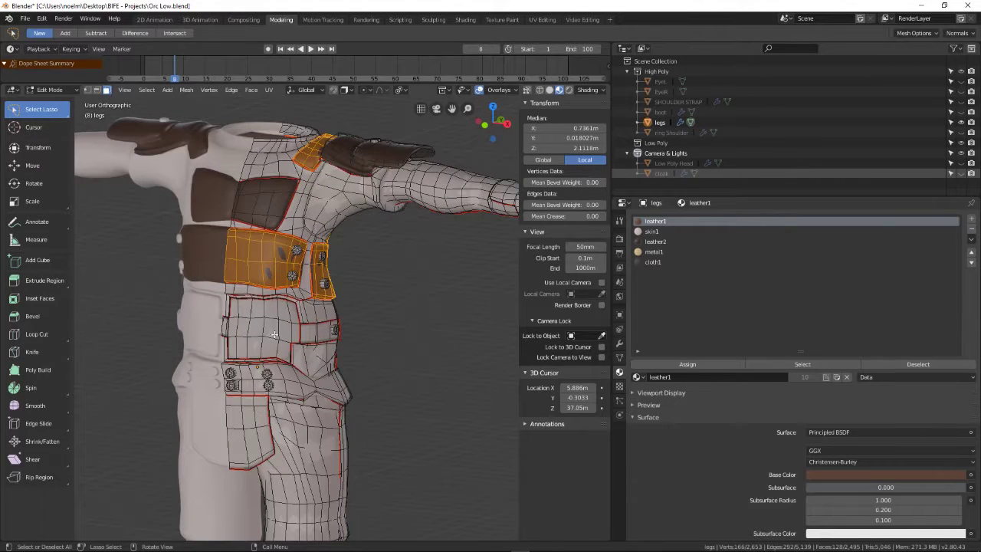
key(l)
middle_drag(270, 328, 196, 343)
key(l)
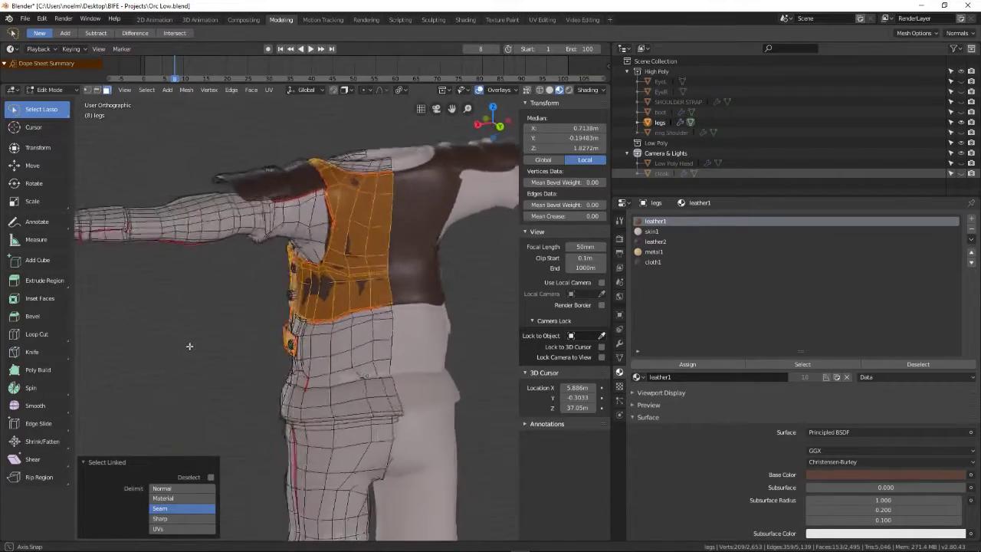
scroll(258, 346, up, 4)
shift+middle_drag(258, 346, 297, 317)
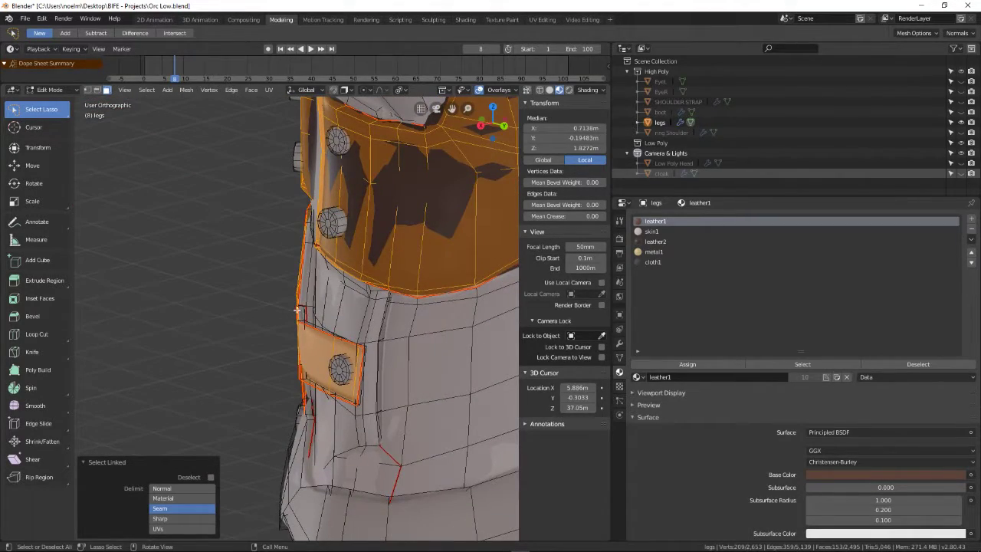
scroll(301, 315, up, 4)
key(l)
middle_drag(301, 320, 414, 298)
click(684, 365)
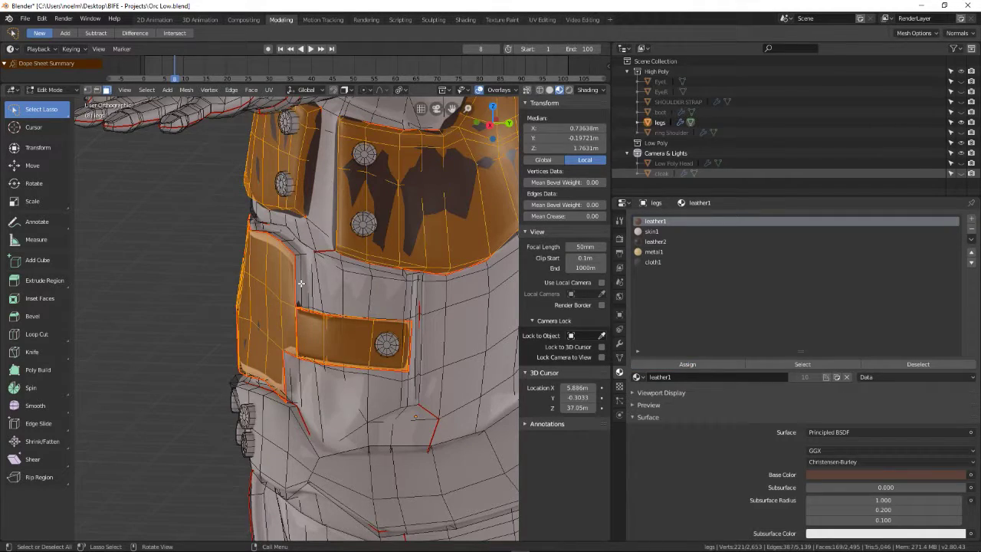
key(l)
middle_drag(306, 284, 276, 323)
scroll(337, 276, up, 4)
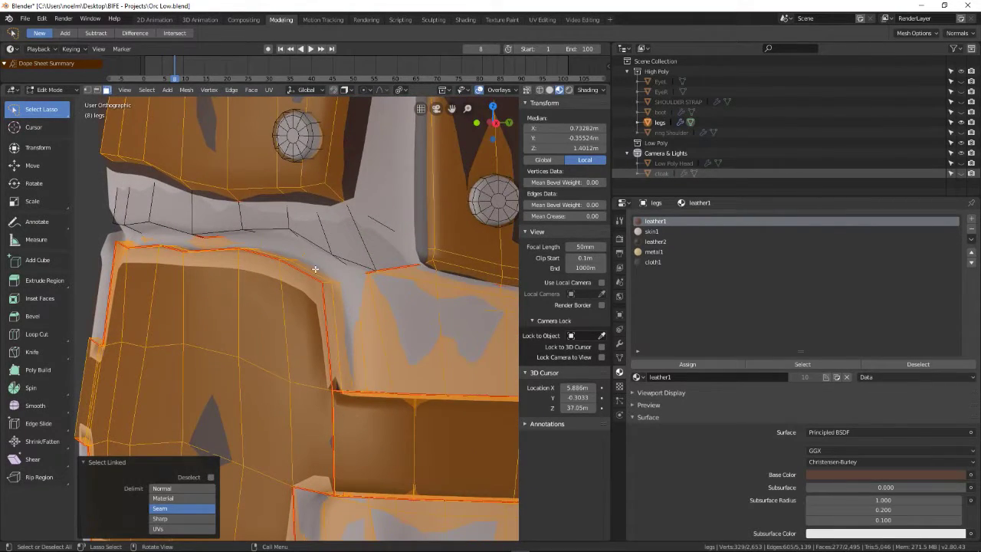
scroll(277, 305, down, 5)
key(alt+a)
- In wireframe display and vertex mode, select the edge loop running around the outer rim of the belly plate
middle_drag(280, 307, 318, 305)
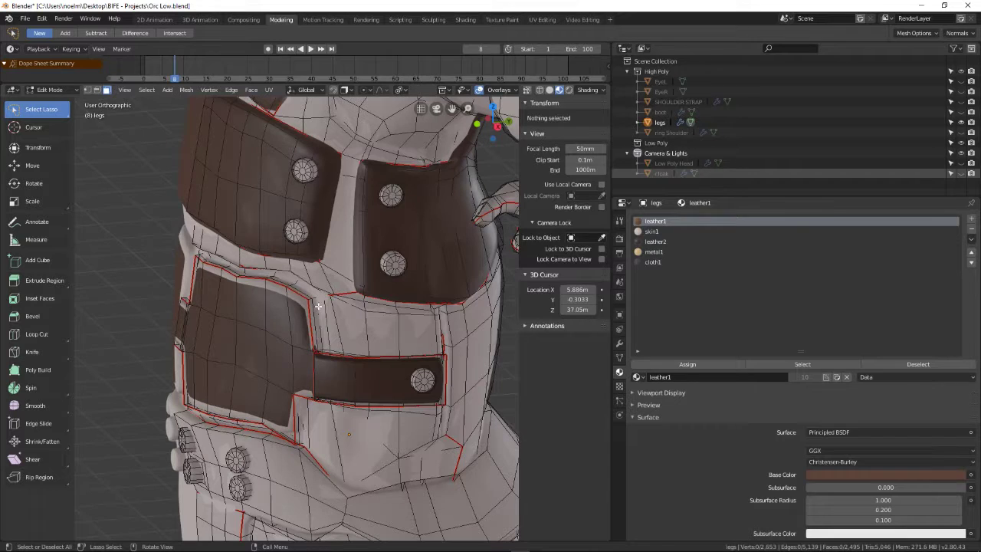
key(z)
click(234, 307)
scroll(338, 291, up, 5)
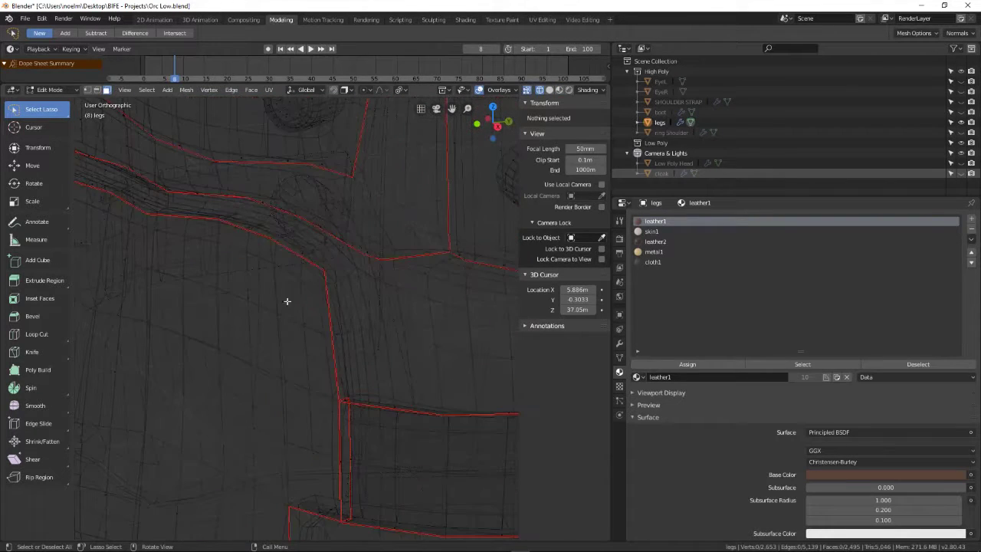
alt+click(337, 262)
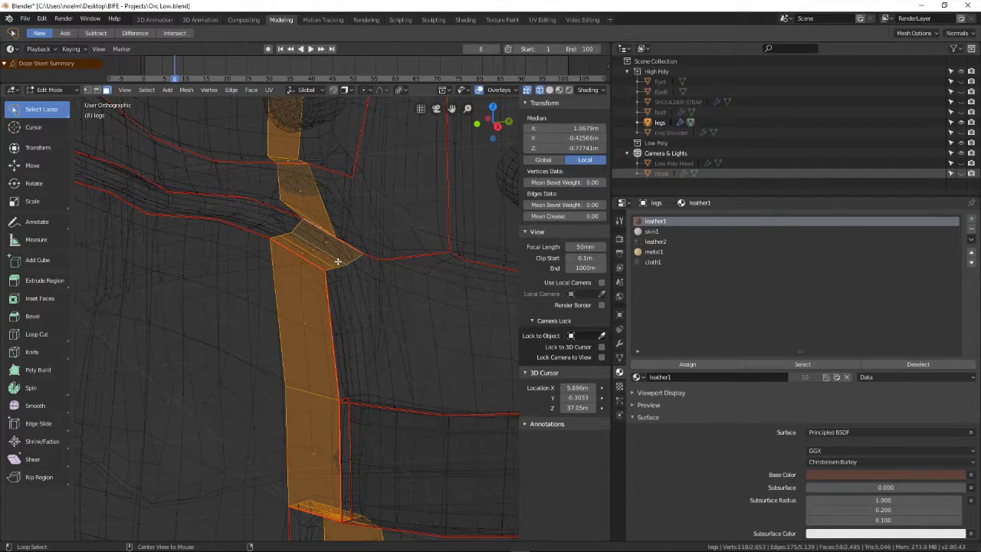
key(1)
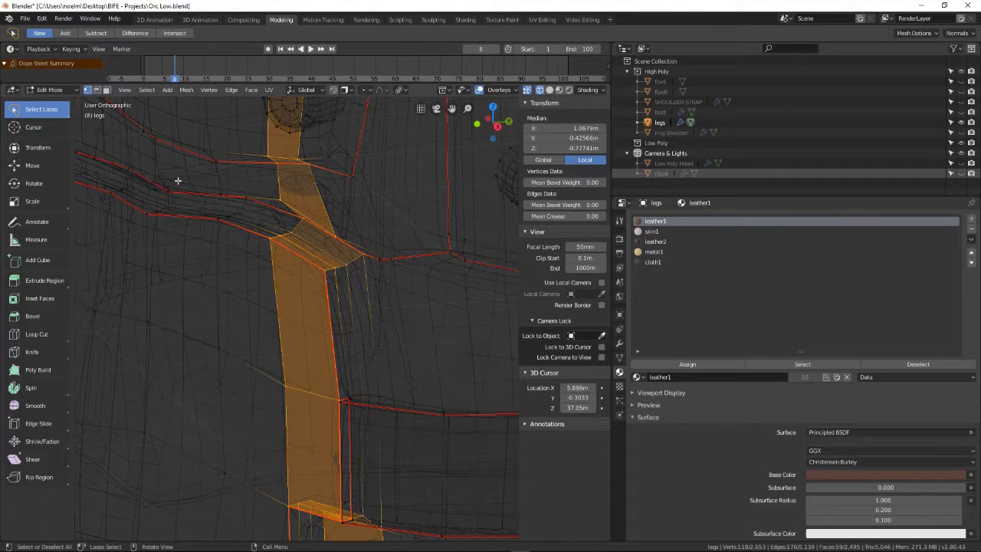
alt+click(348, 274)
scroll(347, 274, down, 5)
mouse_move(339, 279)
middle_down()
mouse_move(314, 284)
mouse_move(339, 326)
mouse_move(335, 234)
mouse_move(195, 272)
mouse_move(246, 296)
mouse_move(375, 265)
mouse_move(368, 282)
mouse_move(357, 259)
mouse_move(228, 344)
mouse_move(296, 324)
mouse_move(249, 268)
mouse_move(291, 329)
mouse_move(293, 268)
mouse_move(302, 315)
mouse_move(331, 354)
middle_up()
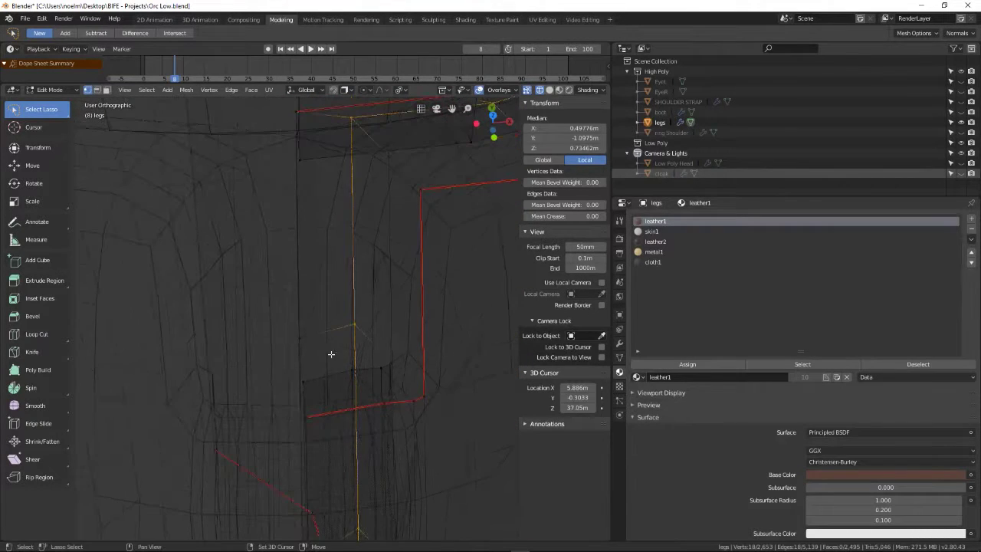
- Add the short edge at the belly plate's front notch to the loop selection and check the front connector in material shading
alt+shift+click(388, 365)
middle_drag(394, 453, 363, 338)
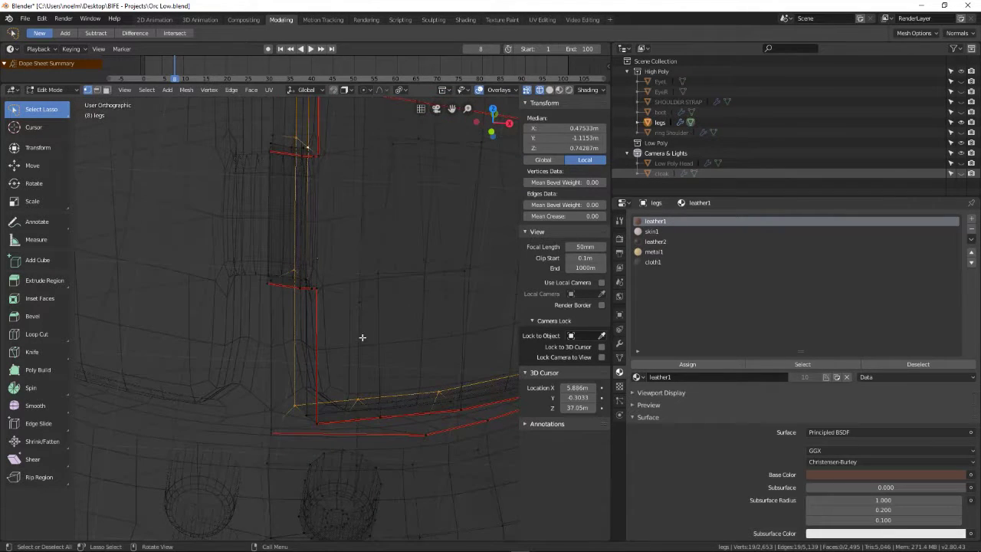
click(559, 90)
mouse_move(339, 176)
middle_down()
mouse_move(327, 254)
mouse_move(342, 262)
middle_up()
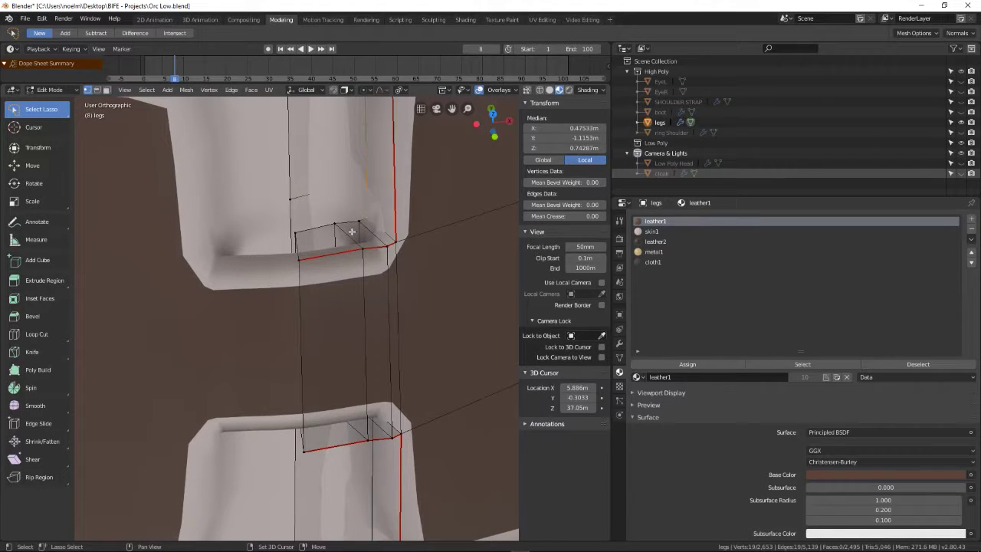
middle_drag(366, 223, 349, 289)
scroll(347, 291, up, 2)
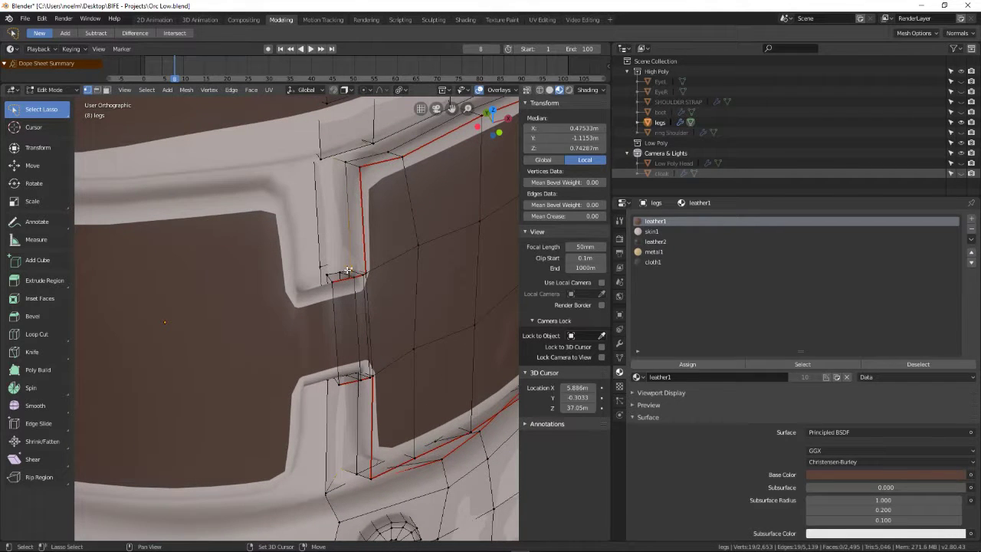
middle_drag(348, 272, 370, 290)
scroll(370, 290, up, 3)
key(z)
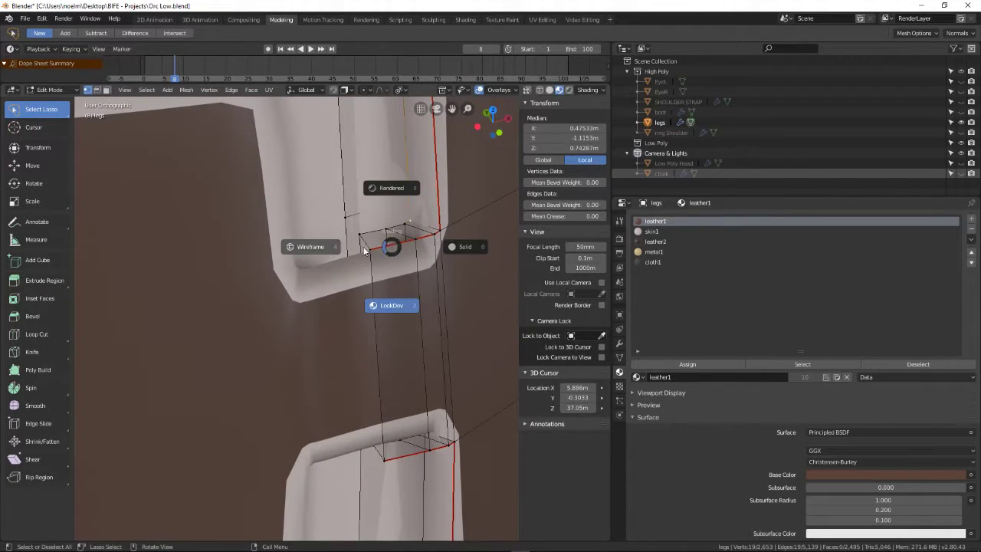
- In wireframe display, add the edge loops around both ends of the belly plate's front connector to the selection
click(367, 252)
mouse_move(366, 252)
middle_down()
mouse_move(386, 285)
mouse_move(381, 314)
mouse_move(361, 264)
mouse_move(307, 302)
mouse_move(324, 357)
mouse_move(324, 278)
mouse_move(350, 276)
mouse_move(348, 302)
mouse_move(348, 230)
middle_up()
alt+shift+click(304, 303)
alt+shift+click(350, 231)
middle_drag(354, 241, 354, 344)
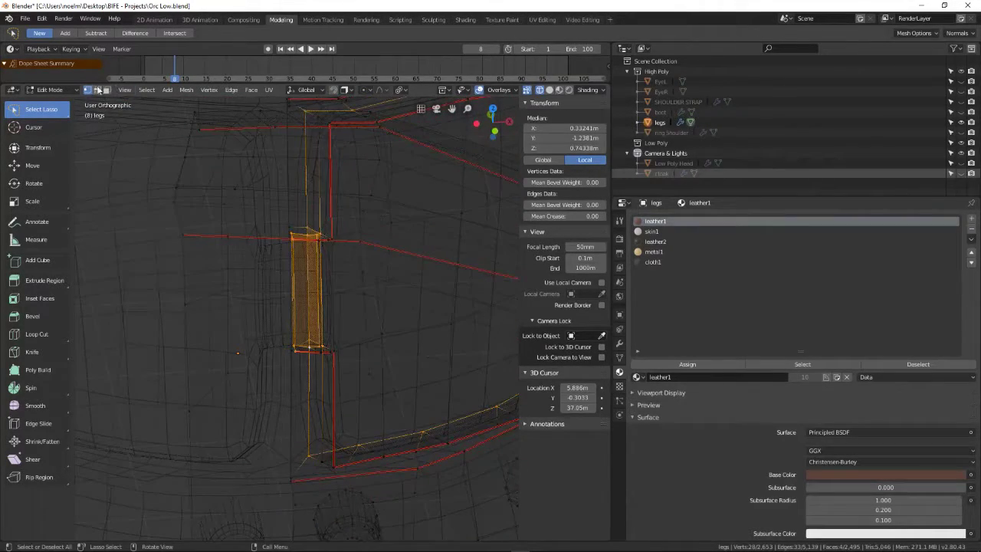
- In edge mode, deselect the unwanted lengthwise edges on the belly plate's front connector
scroll(320, 235, up, 4)
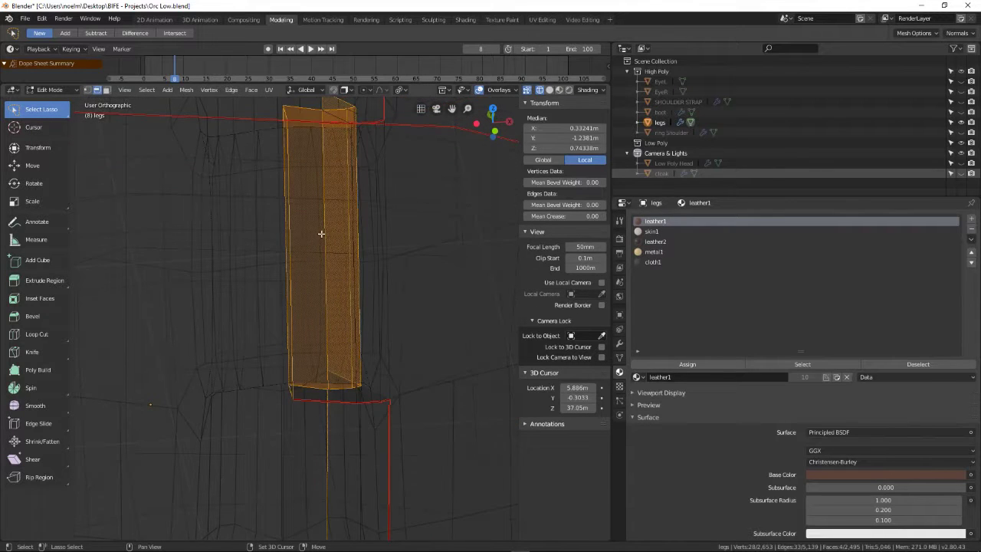
middle_drag(322, 237, 344, 314)
scroll(368, 232, up, 5)
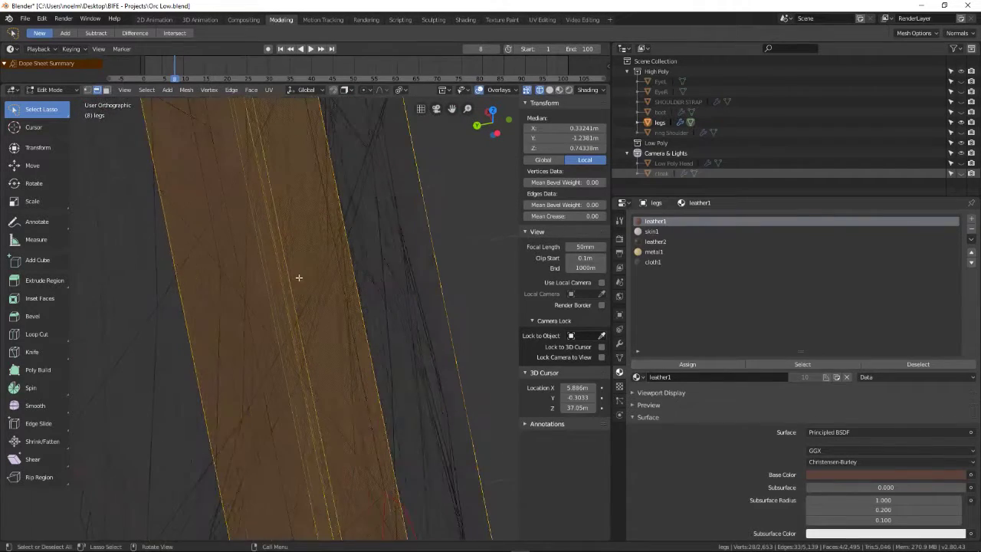
shift+click(284, 252)
shift+click(277, 253)
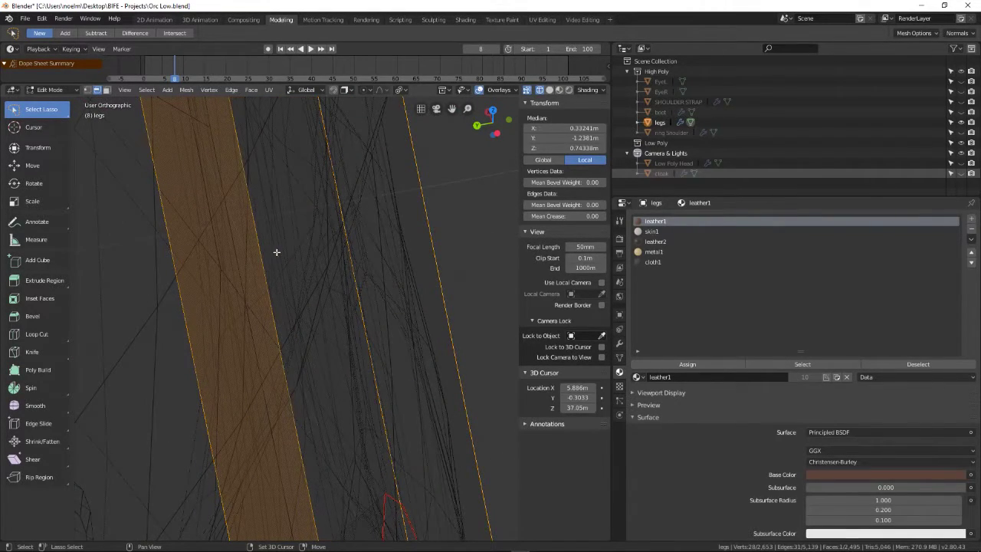
scroll(265, 256, down, 6)
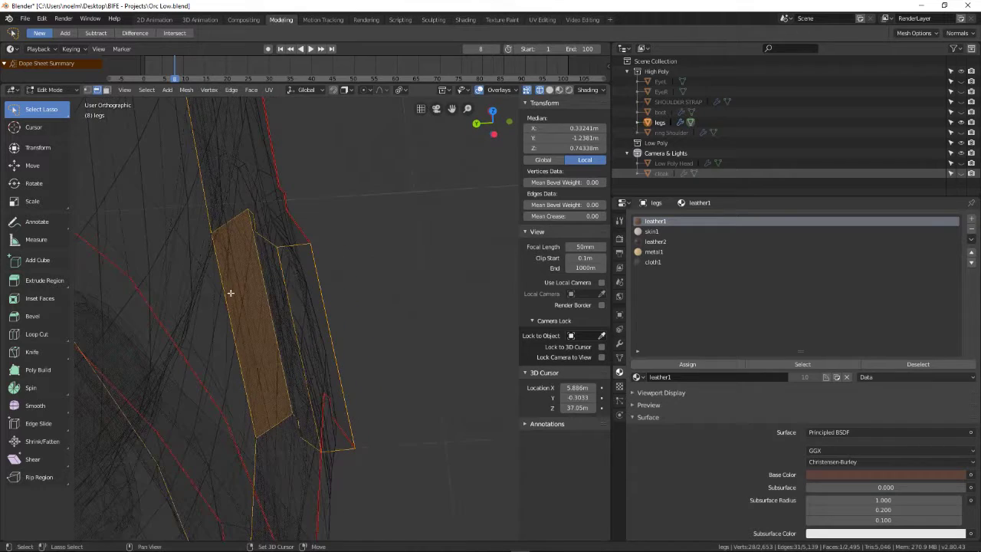
scroll(222, 288, up, 4)
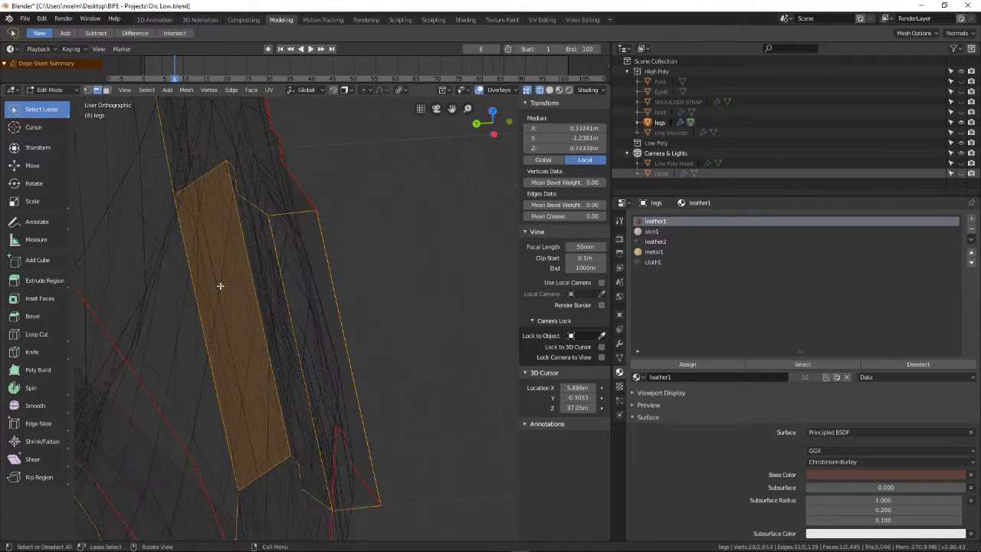
- Deselect the remaining stray connector edges and mark the selected loop around the belly plate's rim as a seam
middle_drag(224, 254, 292, 296)
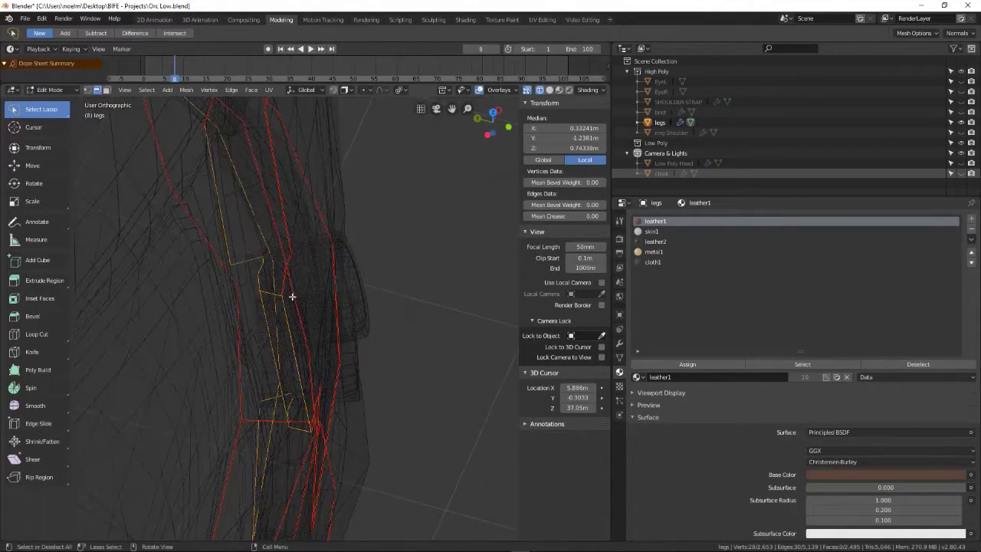
scroll(287, 289, up, 5)
middle_drag(263, 243, 241, 268)
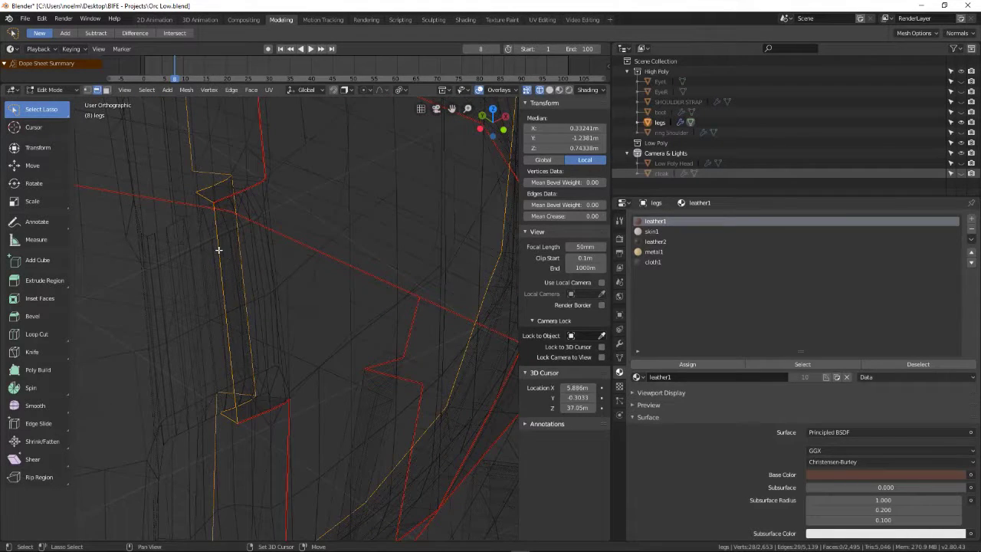
scroll(235, 256, up, 5)
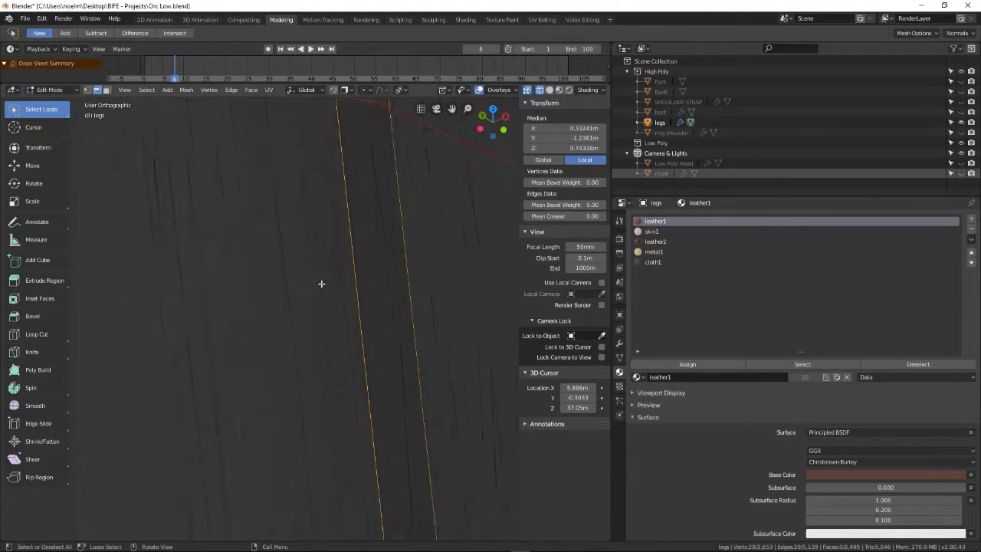
scroll(352, 210, down, 5)
middle_drag(346, 278, 283, 326)
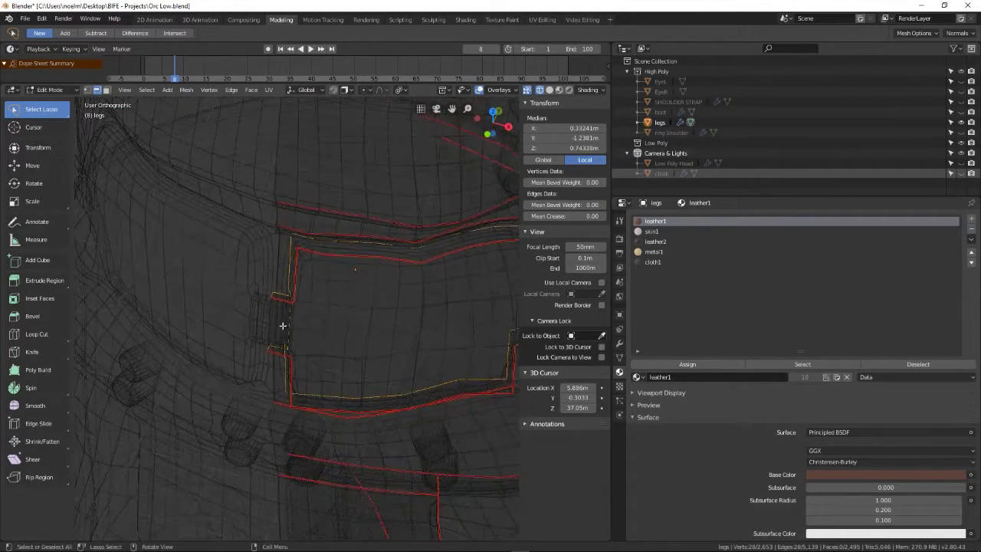
key(ctrl+e)
click(321, 208)
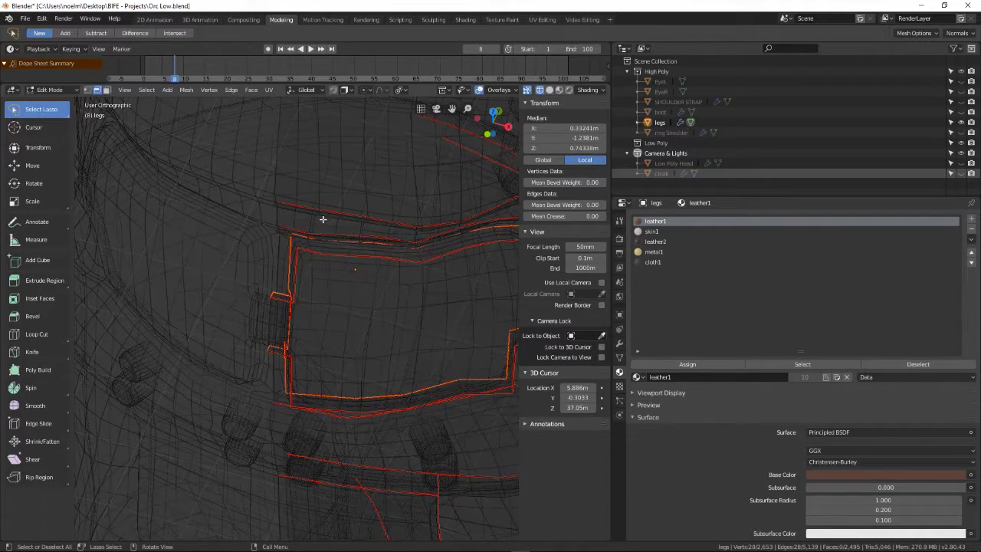
- Back in material shading and face mode, clear the selection, select the belly plate's seam-bounded rim and assign leather1 to it
scroll(322, 253, down, 4)
middle_drag(322, 284, 287, 271)
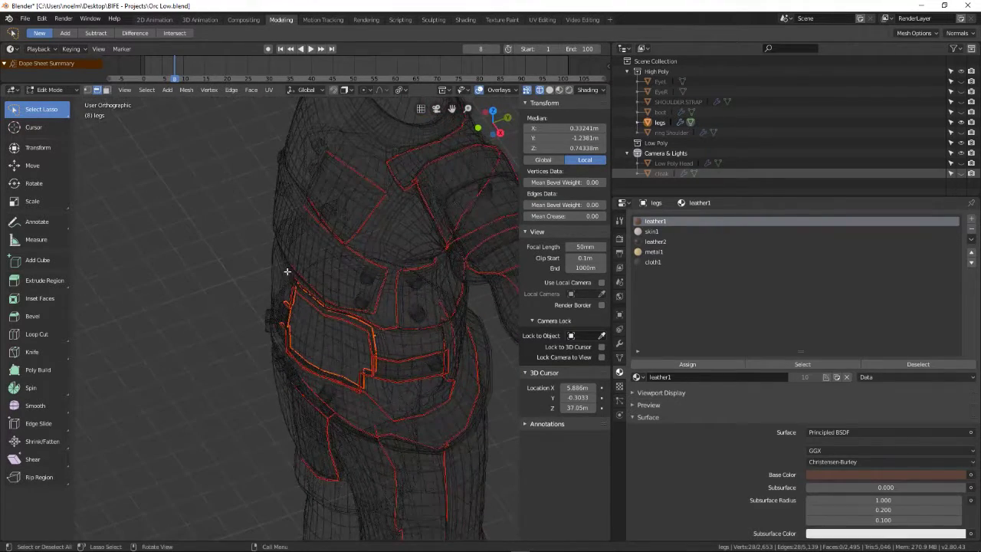
click(560, 90)
middle_drag(384, 230, 341, 232)
scroll(332, 238, up, 2)
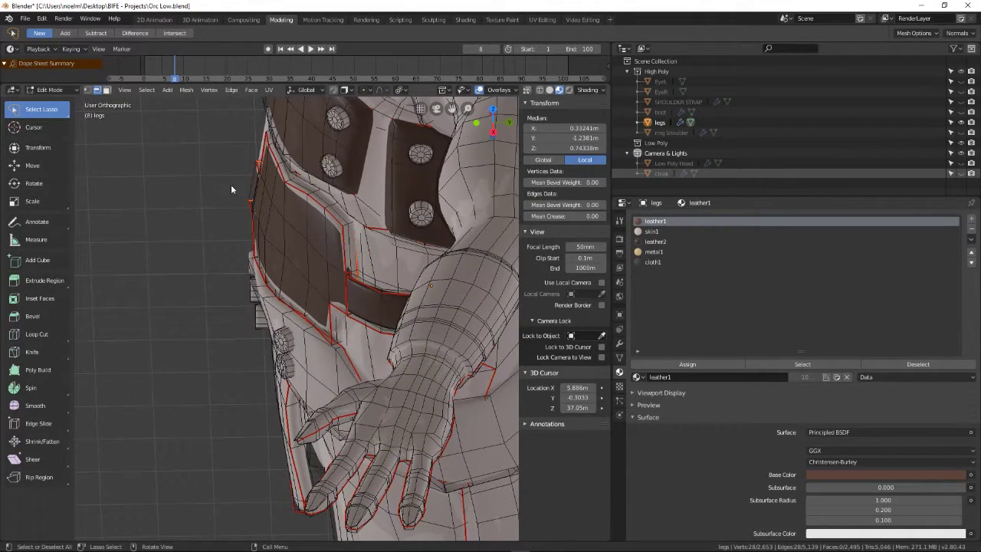
click(231, 189)
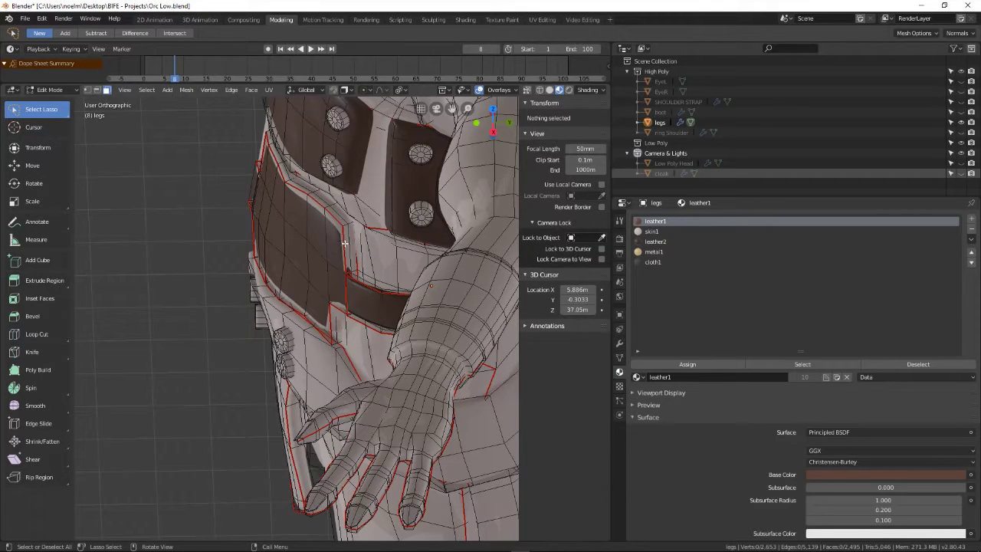
key(l)
middle_drag(345, 242, 449, 265)
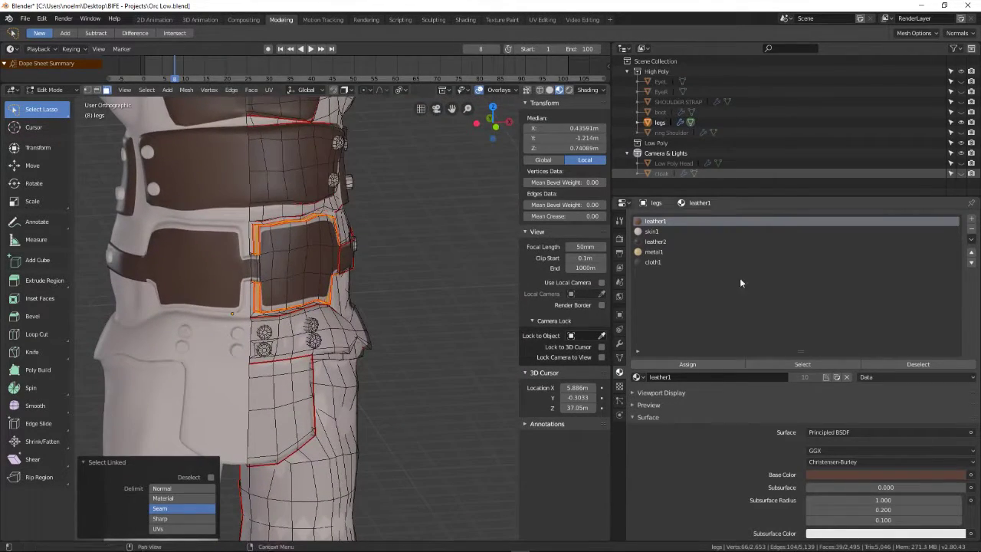
click(712, 365)
- Add the studded waist belt to the selection and assign leather1 to it
scroll(338, 303, down, 4)
middle_drag(322, 300, 176, 302)
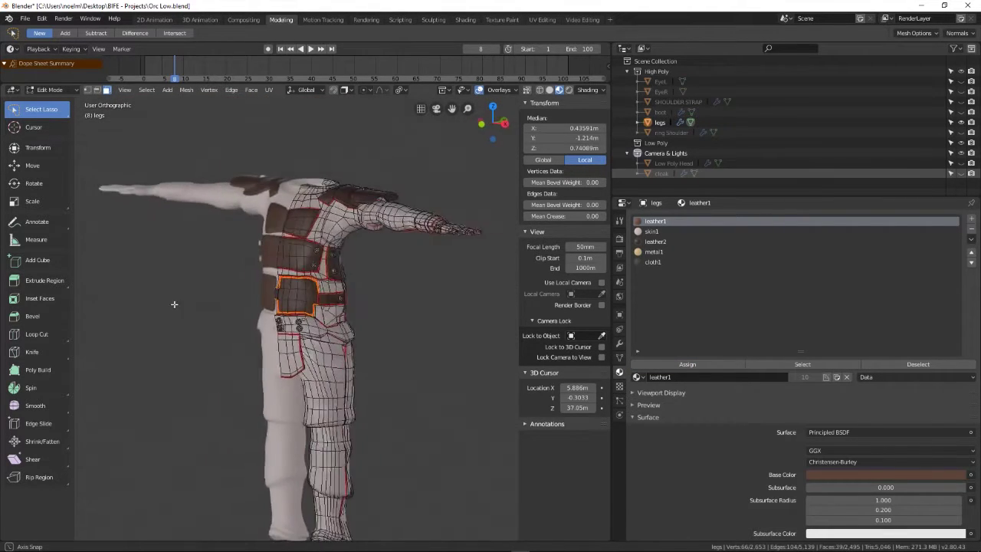
scroll(270, 341, up, 4)
key(l)
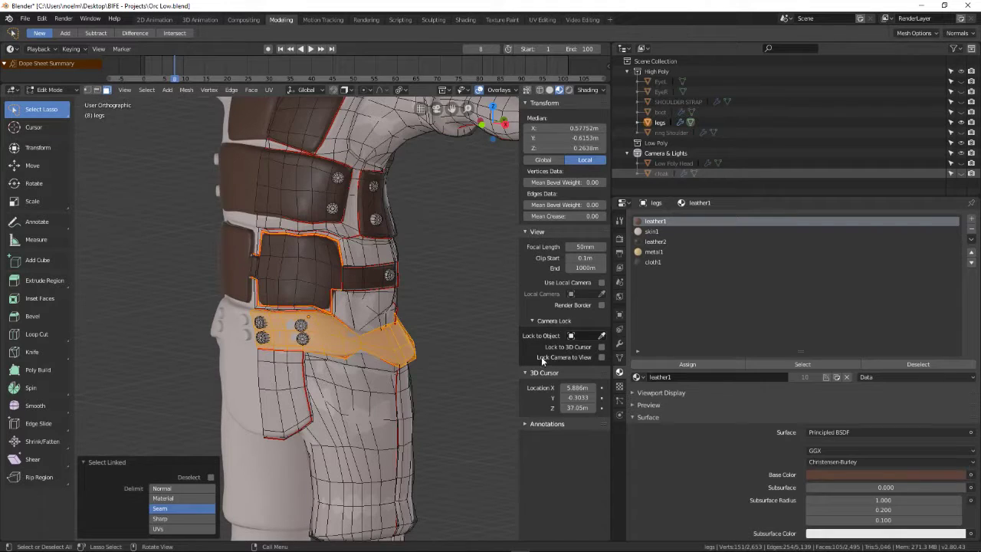
click(689, 363)
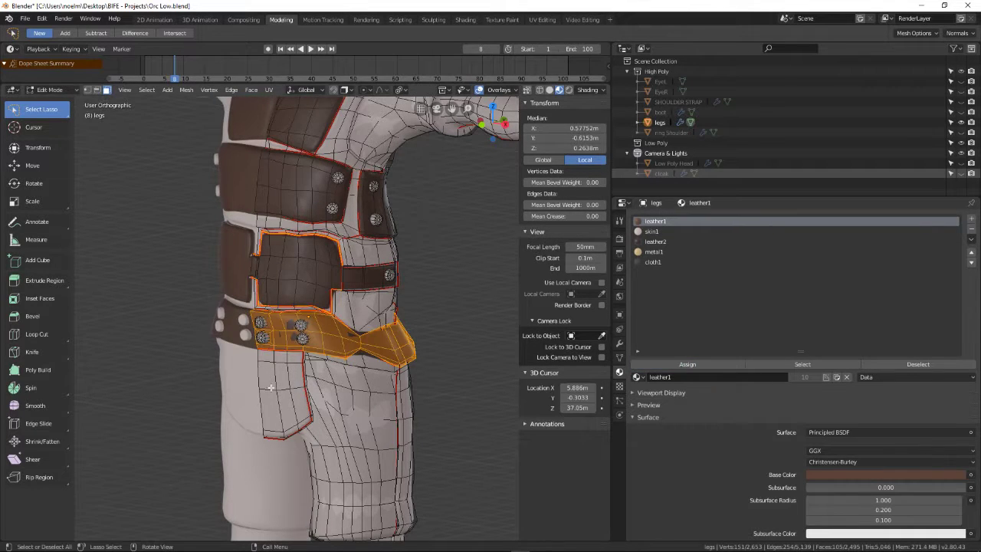
- Add the front flap hanging below the belt and its side edge faces to the selection, and assign leather1
key(l)
middle_drag(285, 382, 344, 382)
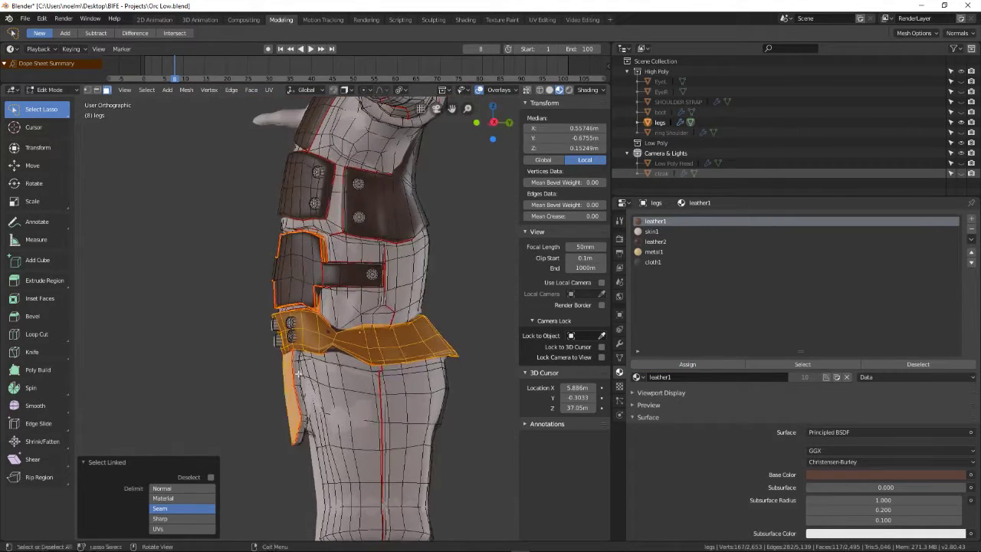
middle_drag(413, 390, 375, 302)
scroll(395, 352, up, 3)
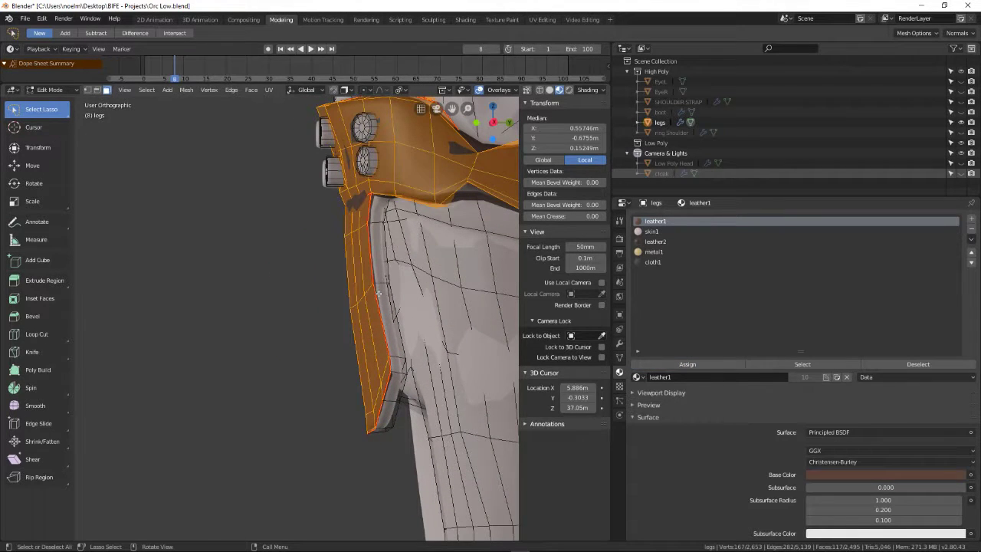
key(l)
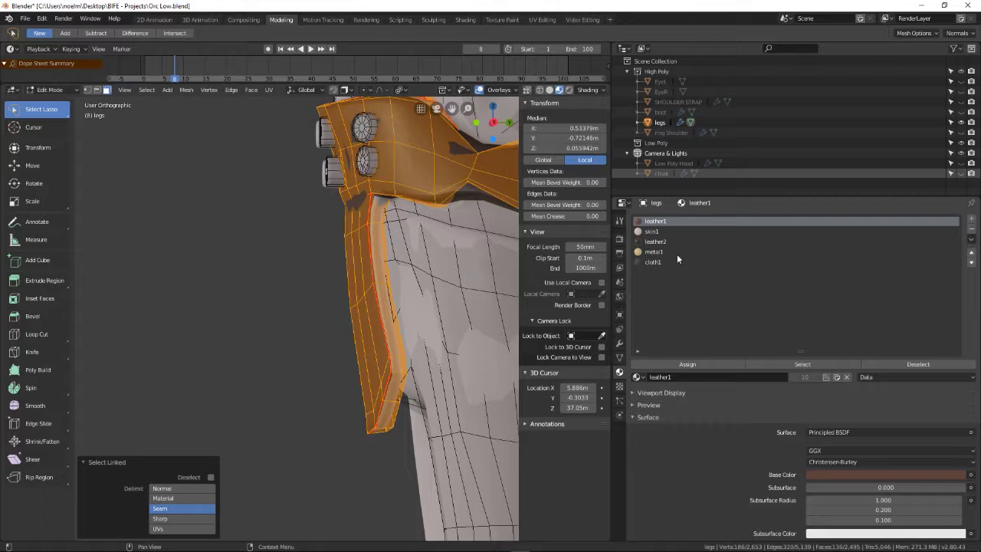
click(678, 365)
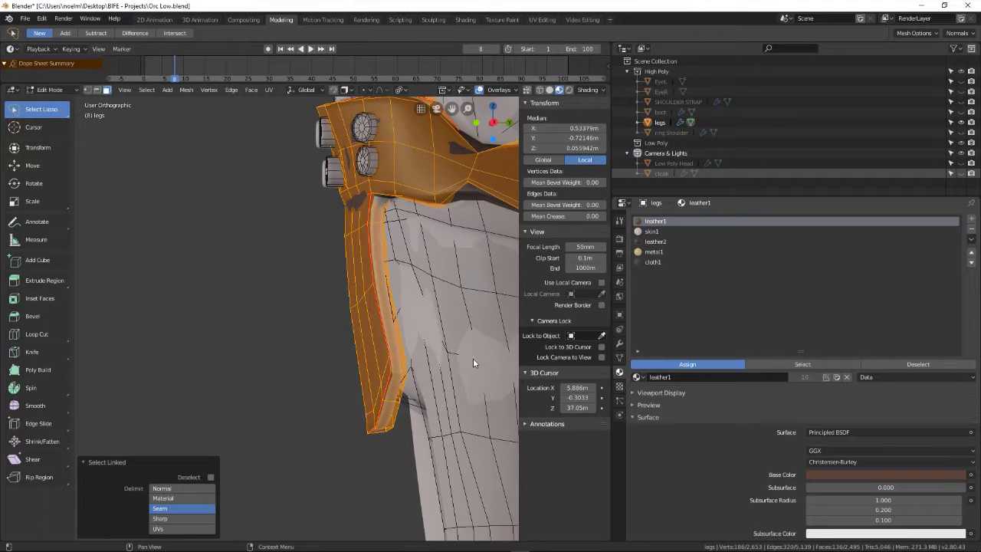
- Add the forearm bracer to the selection, assign leather1 to it, and deselect everything
scroll(415, 339, down, 4)
middle_drag(415, 340, 328, 343)
scroll(414, 377, down, 5)
scroll(380, 381, up, 6)
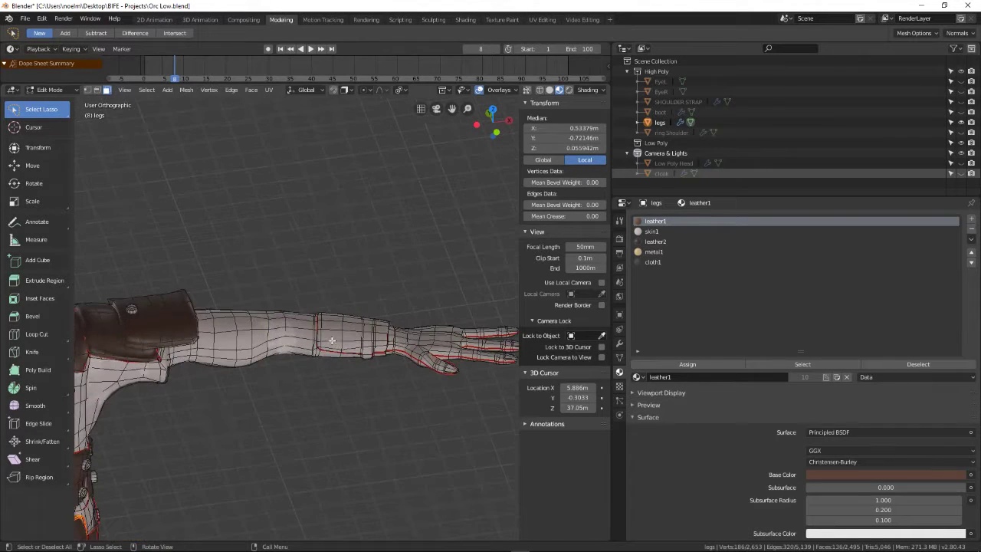
key(l)
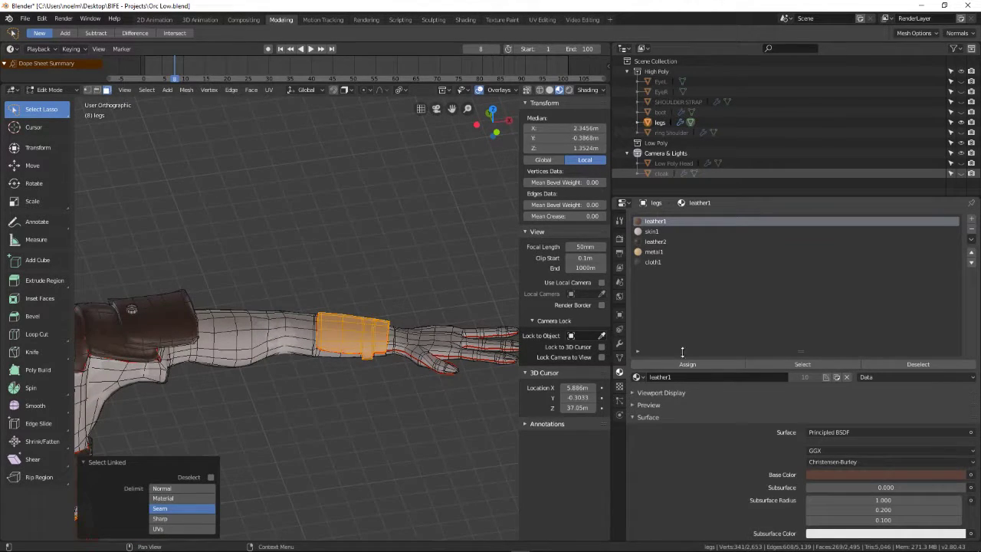
click(686, 365)
scroll(406, 409, down, 6)
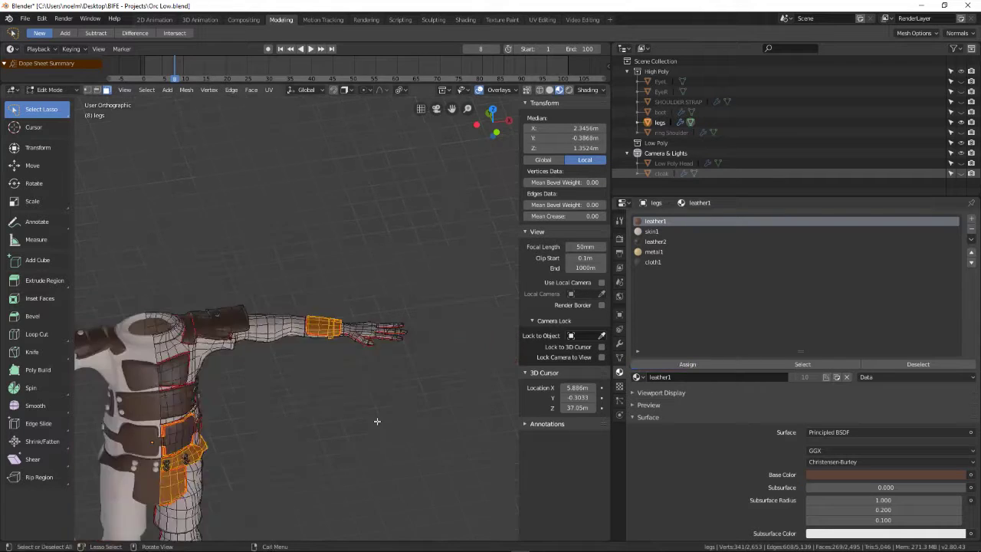
key(alt+a)
middle_drag(377, 346, 335, 346)
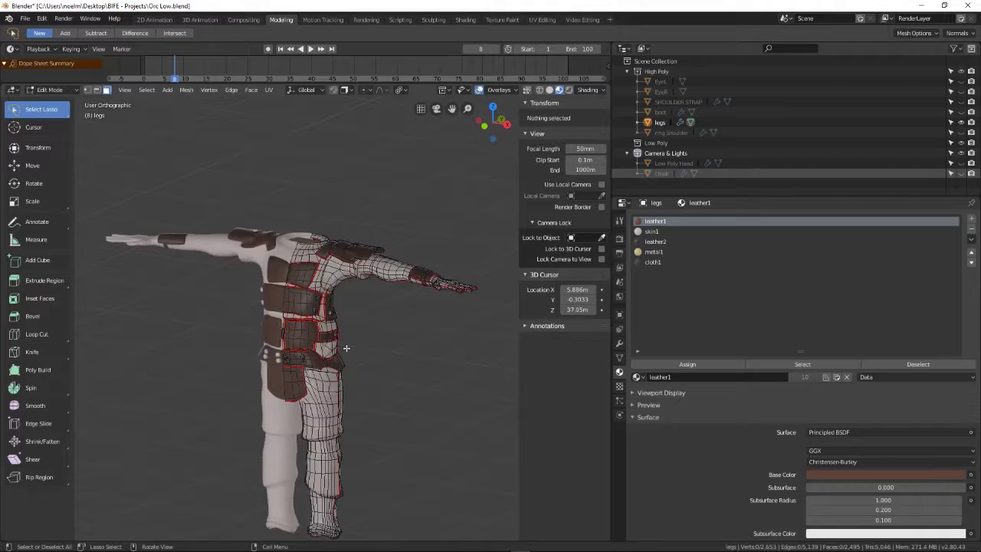
- Select the seam-bounded shirt region covering the neck, chest surround and short sleeve, and assign cloth1 to it
scroll(345, 344, up, 6)
scroll(322, 341, up, 3)
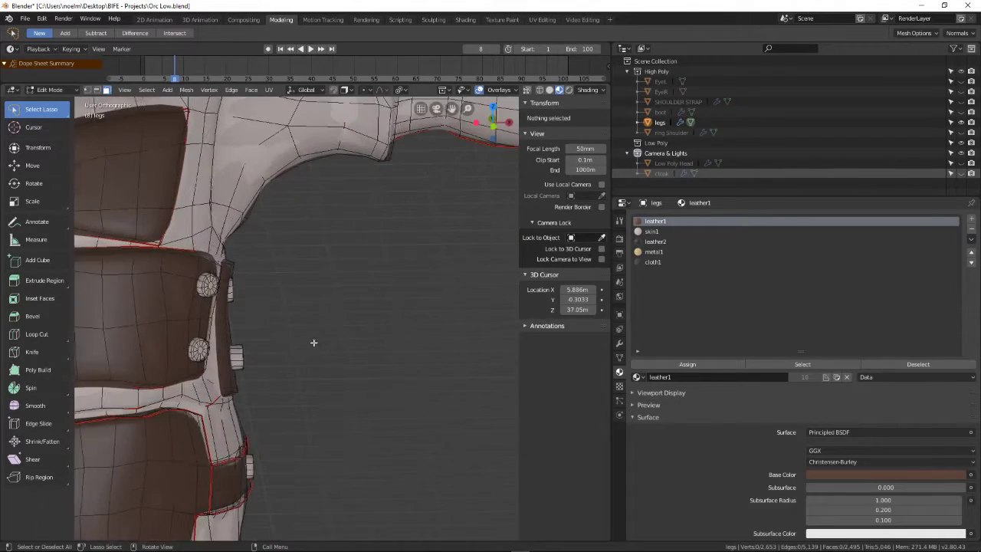
middle_drag(314, 340, 401, 339)
scroll(333, 293, down, 3)
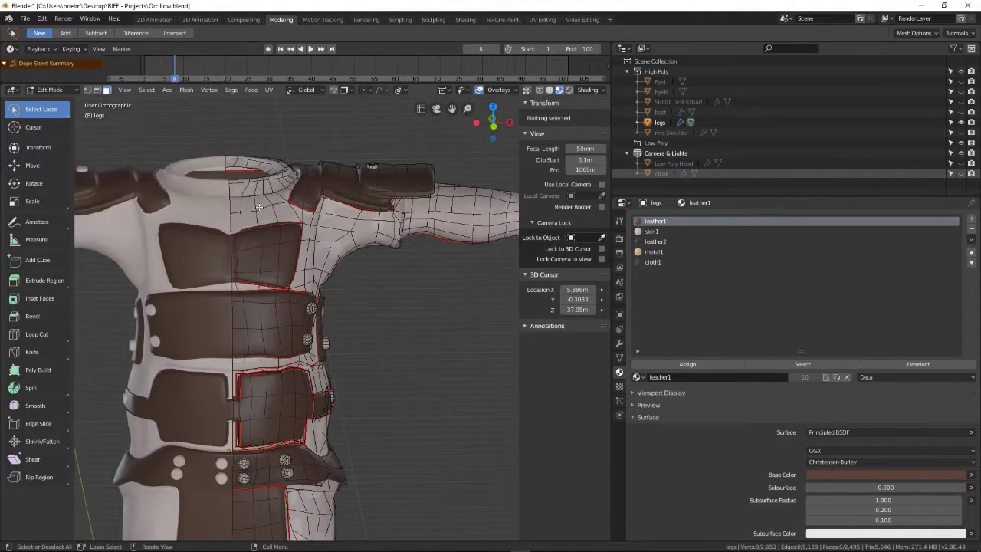
scroll(314, 217, down, 4)
scroll(308, 305, up, 5)
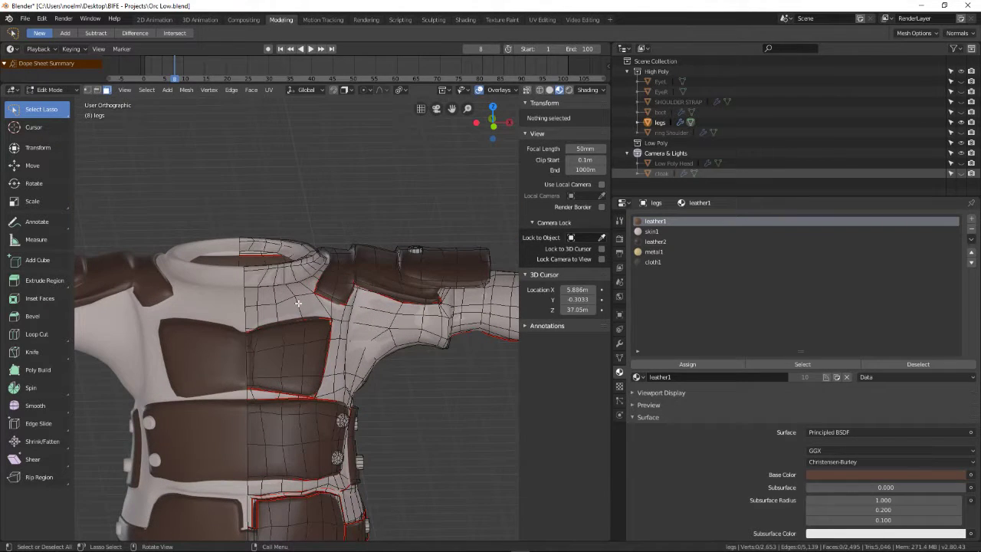
click(298, 302)
key(ctrl+l)
scroll(298, 302, down, 4)
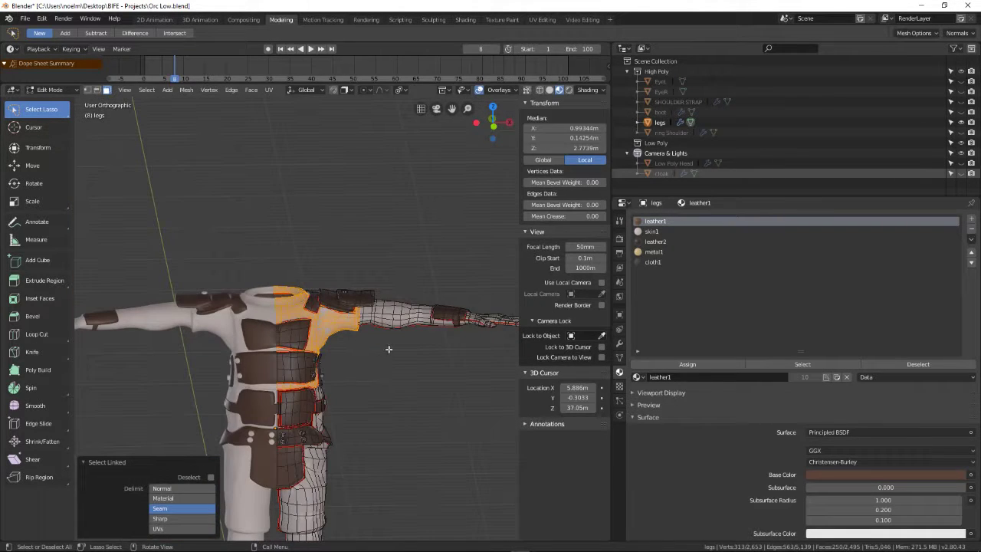
click(644, 262)
click(690, 365)
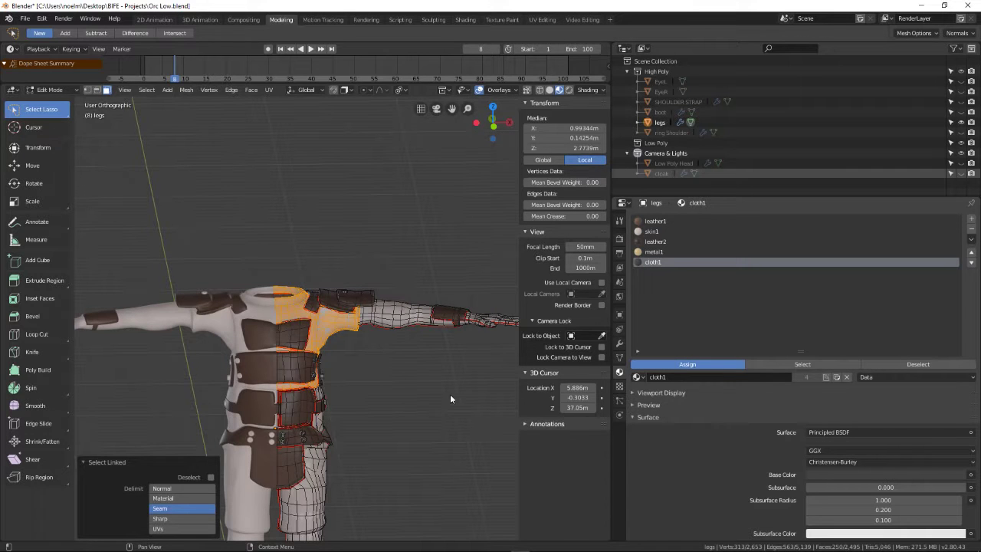
- Add the lower-back shirt region and the side region around the buckled strap to the selection, and assign cloth1 to both
scroll(368, 376, down, 5)
middle_drag(363, 407, 300, 349)
scroll(301, 349, up, 8)
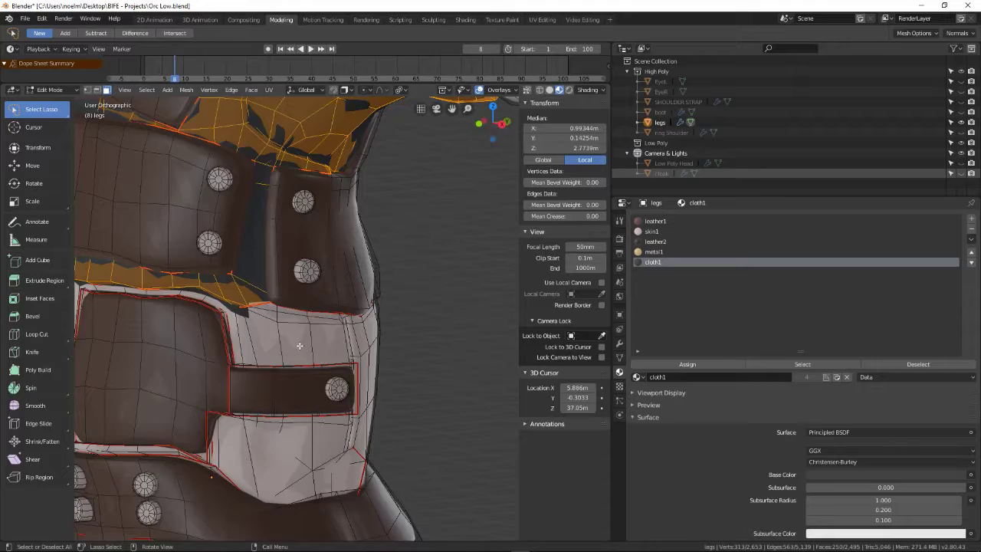
scroll(299, 347, down, 5)
middle_drag(299, 346, 264, 364)
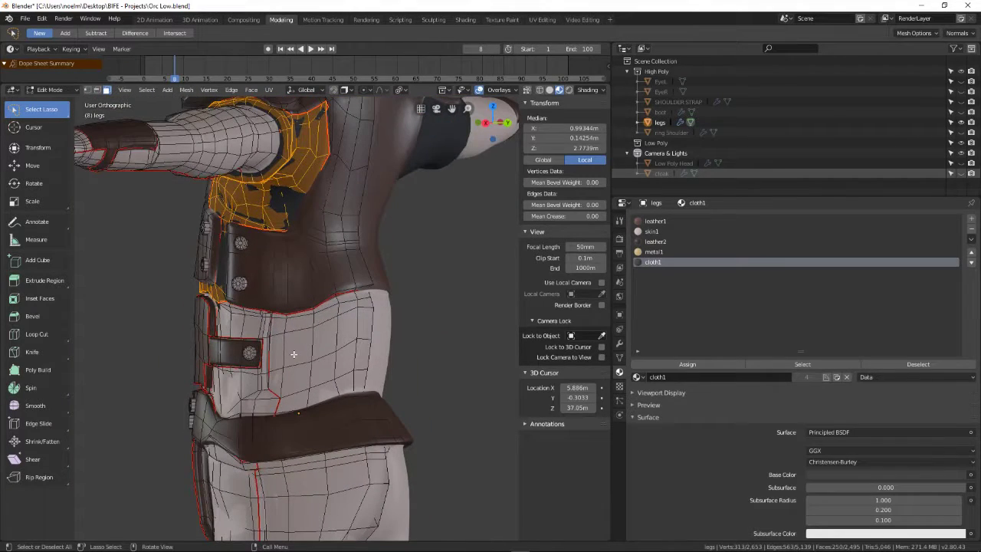
key(l)
click(689, 365)
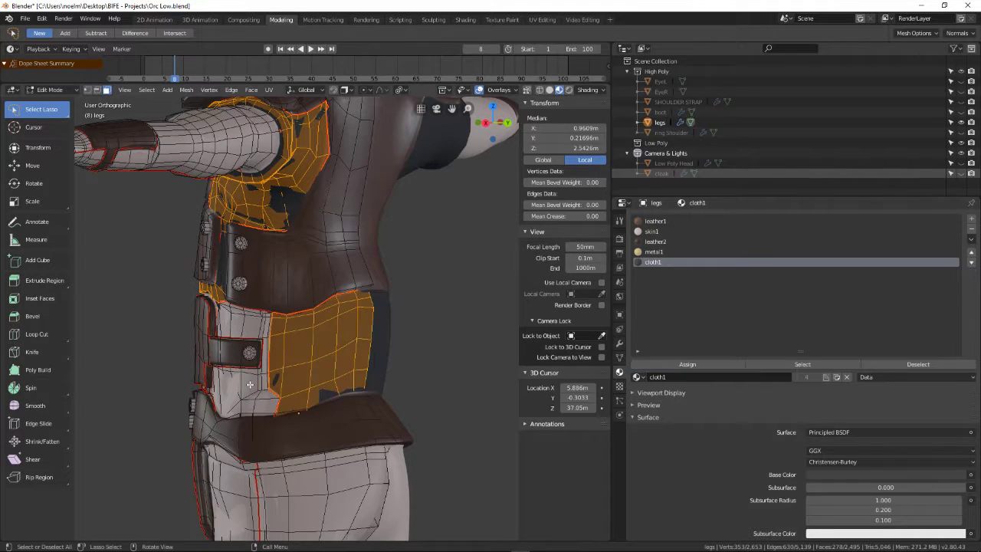
key(l)
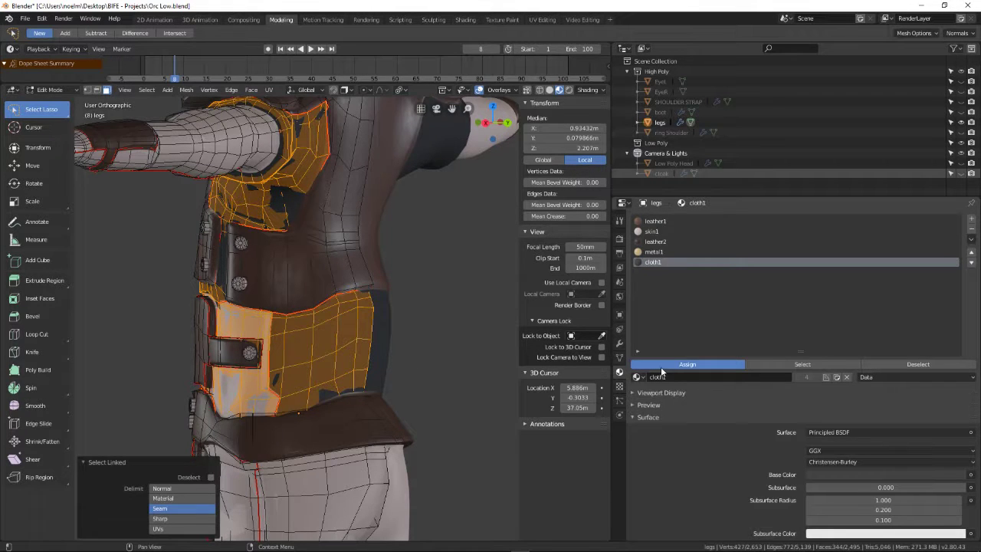
- Clear the selection, select the front half of the trouser leg and boot up to its seams, and assign leather2
middle_drag(325, 374, 291, 360)
scroll(240, 339, down, 3)
middle_drag(240, 339, 297, 321)
scroll(297, 320, up, 4)
middle_drag(311, 362, 256, 268)
scroll(224, 267, down, 2)
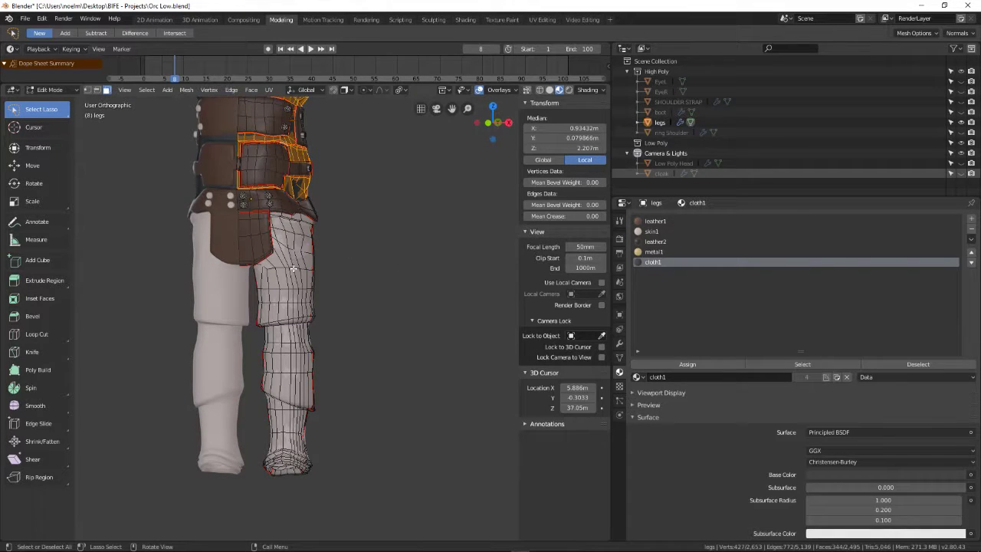
key(alt+a)
key(l)
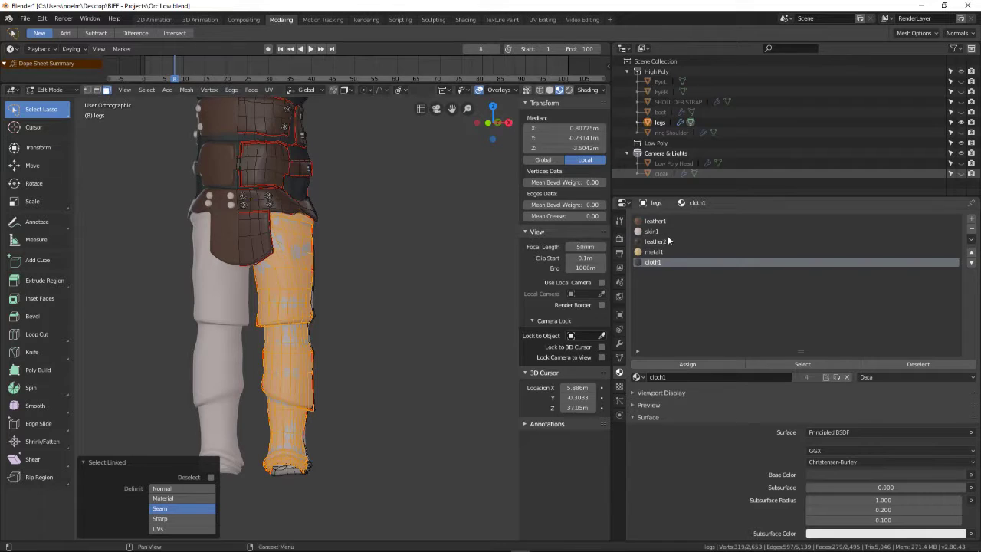
click(658, 242)
click(688, 365)
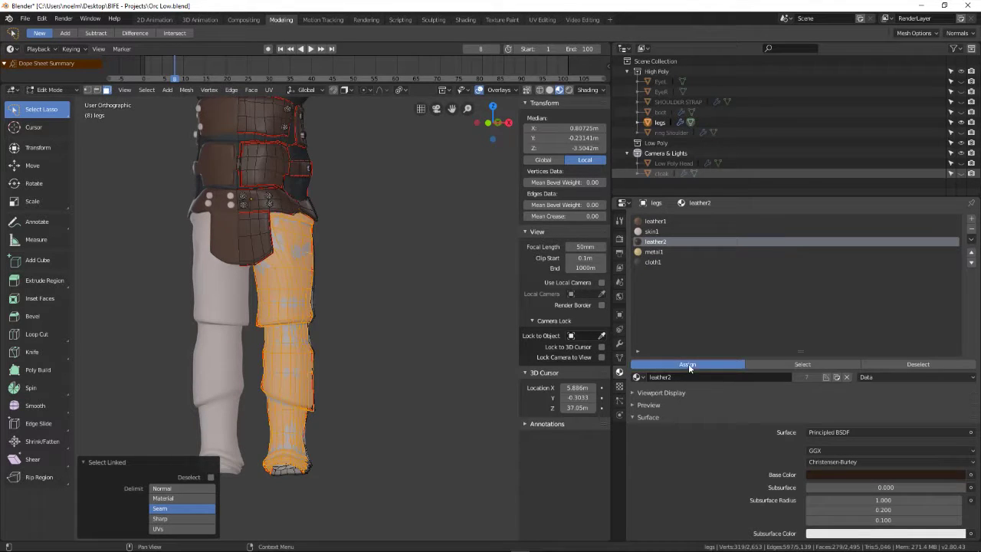
- Set leather2's specular to 0 and its roughness to 0.720
scroll(371, 303, down, 5)
middle_drag(360, 299, 210, 299)
scroll(274, 297, up, 6)
middle_drag(297, 285, 338, 307)
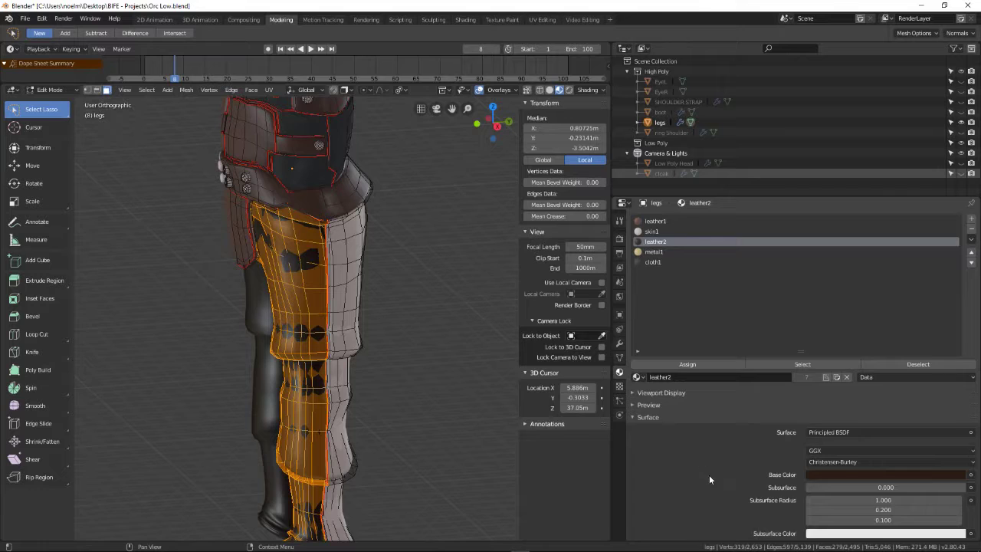
scroll(709, 475, down, 2)
drag(829, 476, 811, 476)
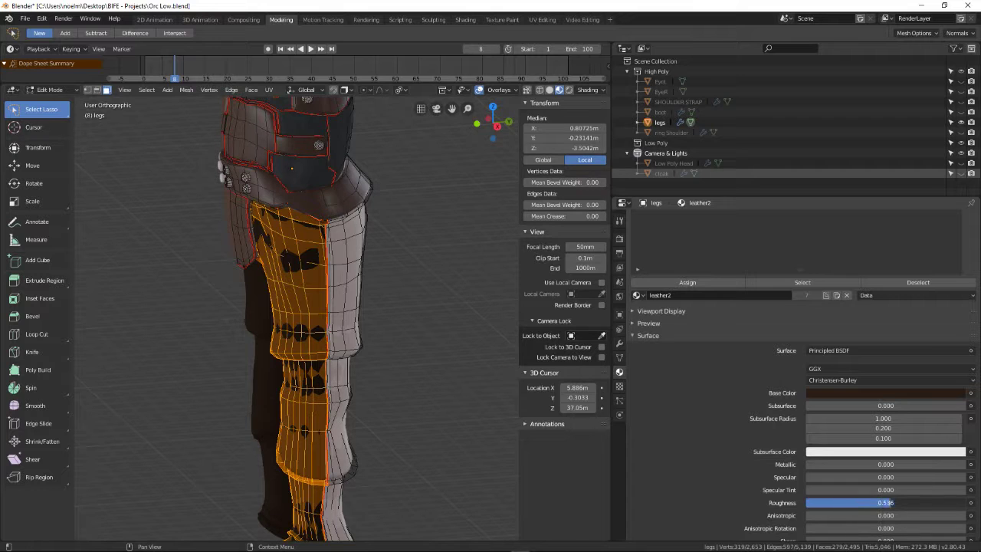
- Add the back half of the trouser leg to the selection and assign leather2 to it
middle_drag(368, 292, 328, 292)
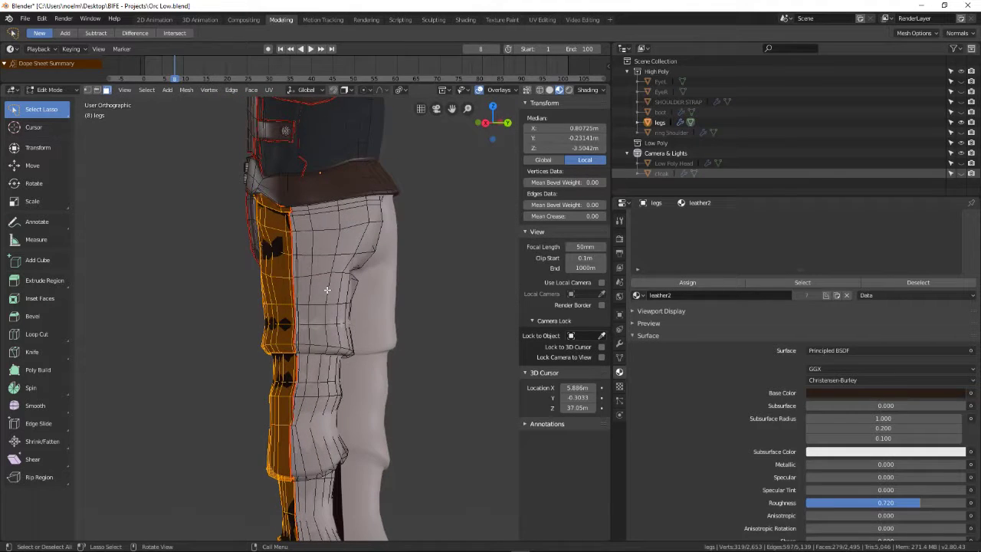
key(ctrl+l)
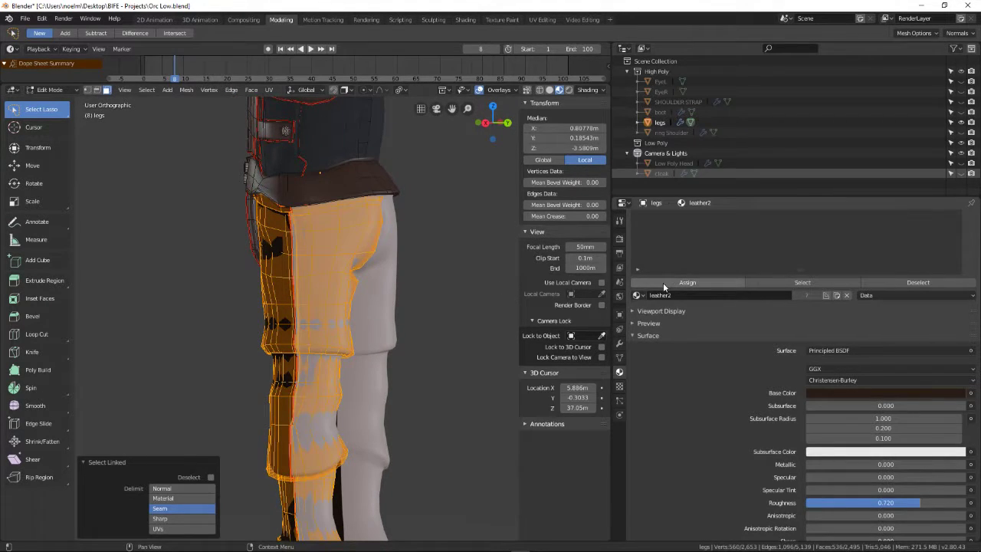
scroll(690, 251, up, 2)
scroll(689, 257, up, 2)
click(690, 365)
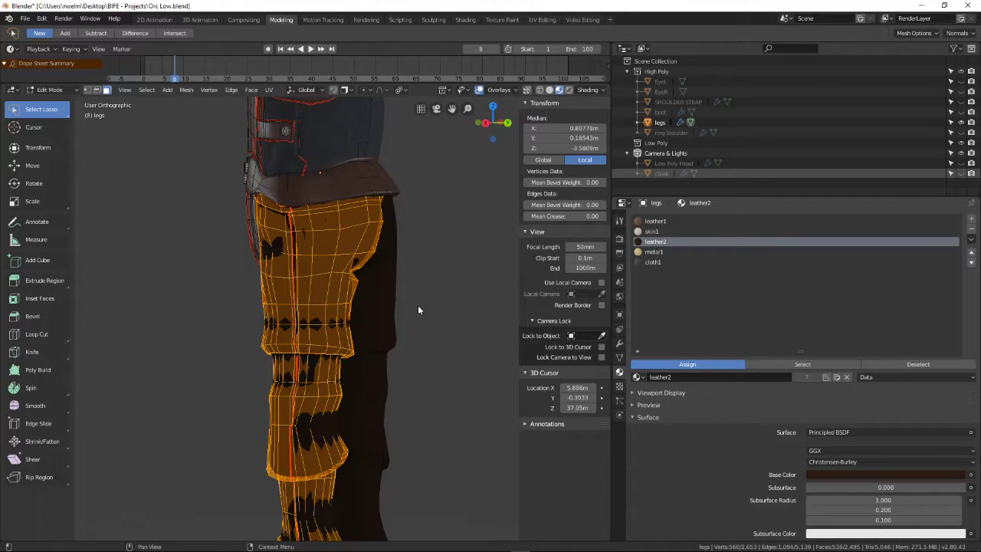
- Deselect everything and examine the assigned materials in Object Mode, first from the front and up close on the chest and shoulder
scroll(418, 309, down, 5)
middle_drag(418, 309, 407, 335)
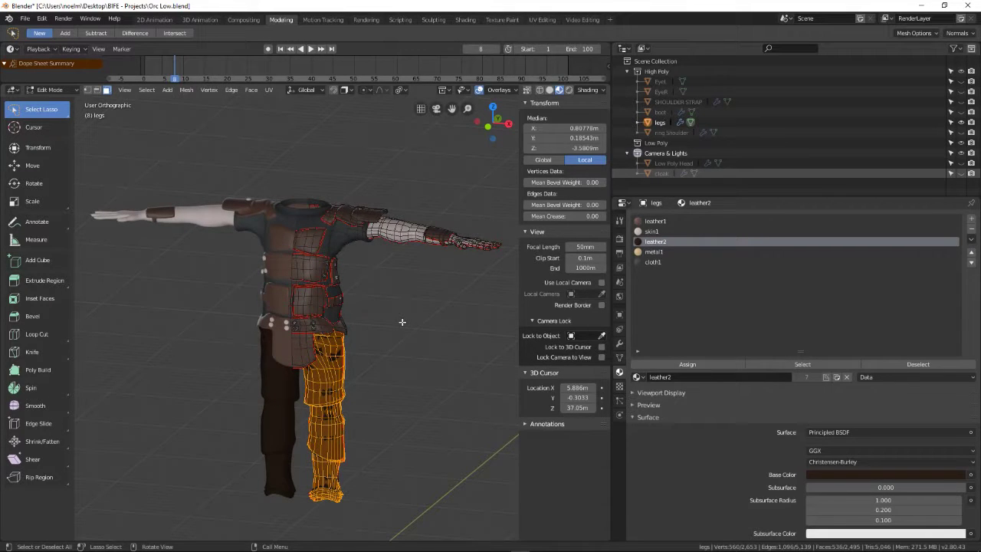
key(alt+a)
scroll(383, 321, down, 4)
key(KP_1)
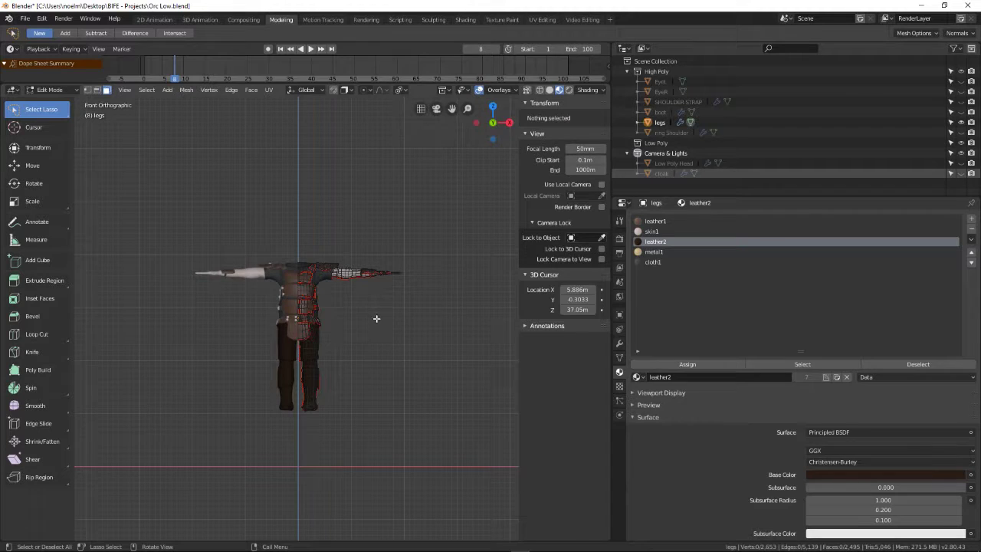
scroll(376, 318, up, 4)
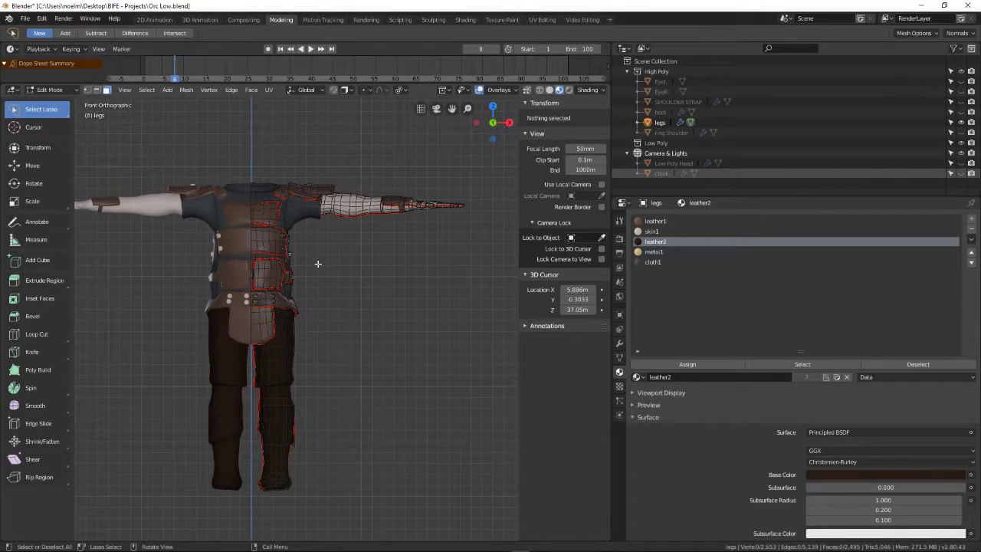
key(Tab)
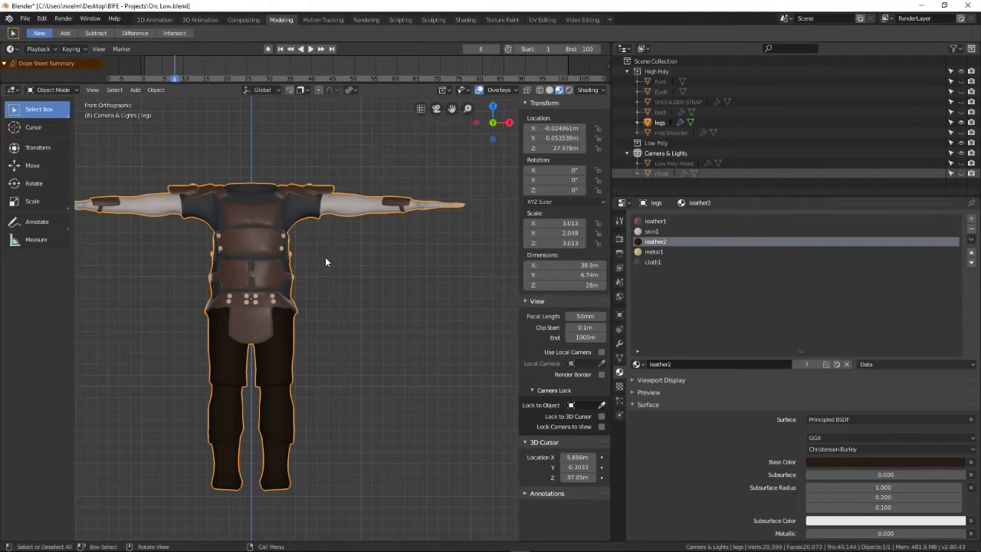
scroll(322, 265, up, 5)
scroll(310, 276, down, 2)
middle_drag(340, 321, 295, 308)
scroll(299, 284, up, 2)
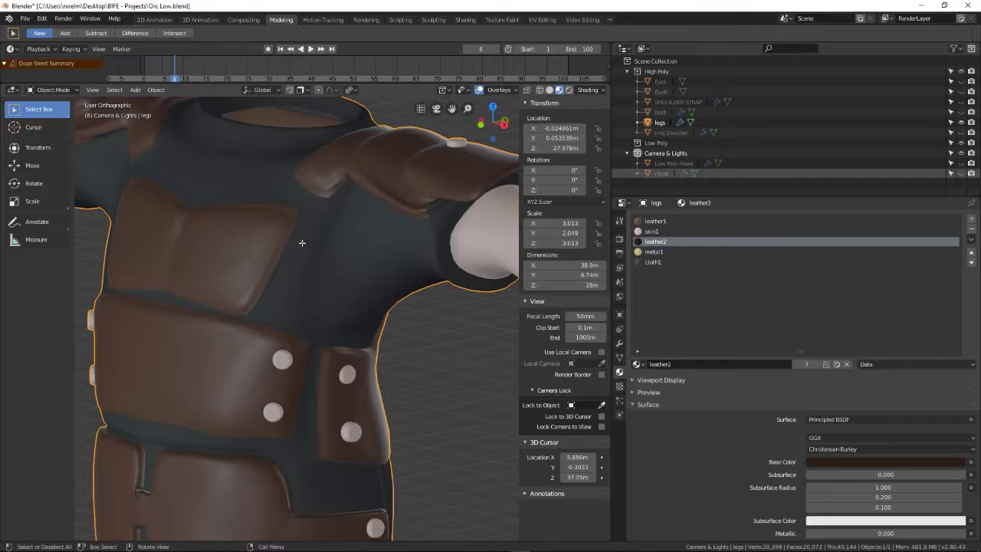
- Return to Edit Mode, select the shirt's seam-bounded region to check its extent, and clear the selection
key(Tab)
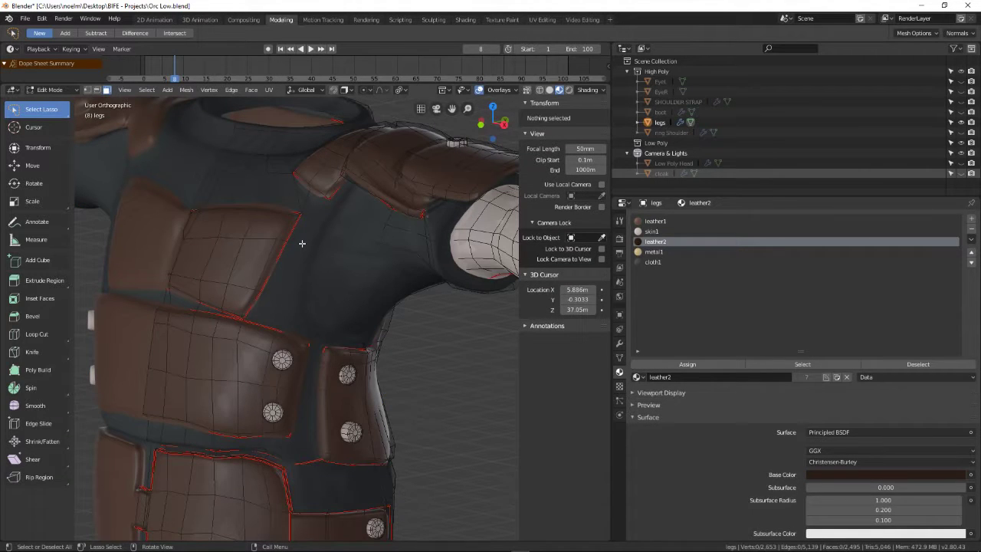
key(l)
middle_drag(302, 243, 335, 231)
key(alt+a)
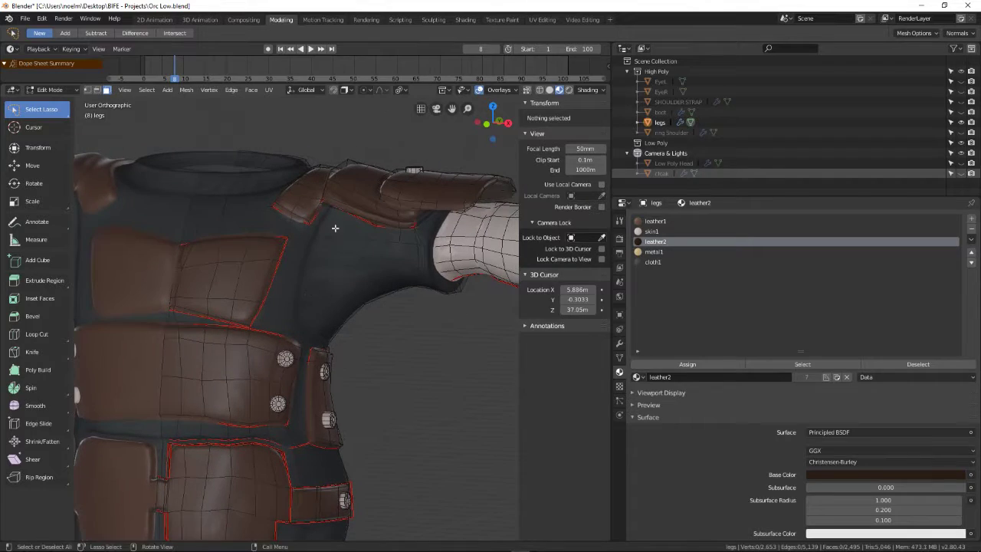
middle_drag(306, 334, 305, 314)
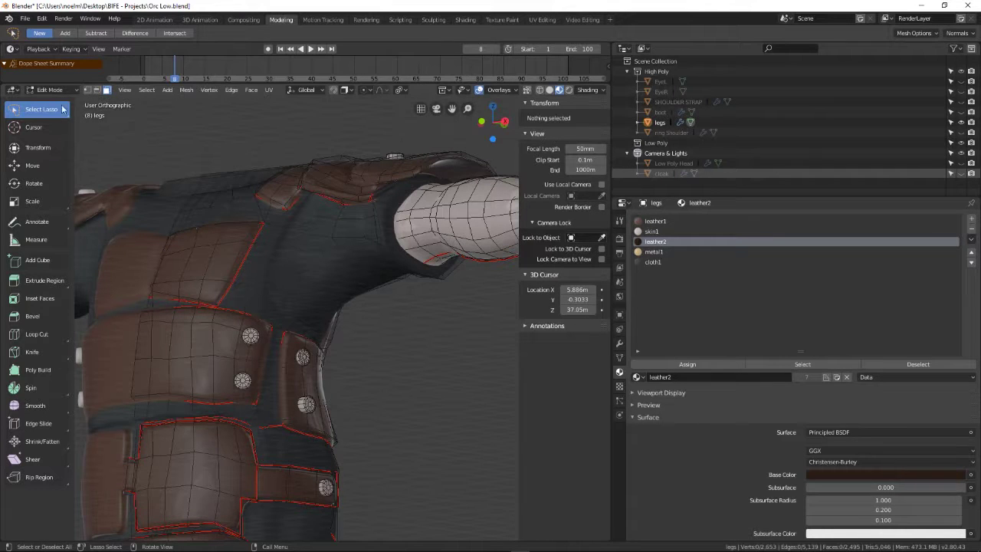
- In vertex mode and wireframe shading, select the edge path under the armpit above the side plate, undoing the stray vertex pick
key(1)
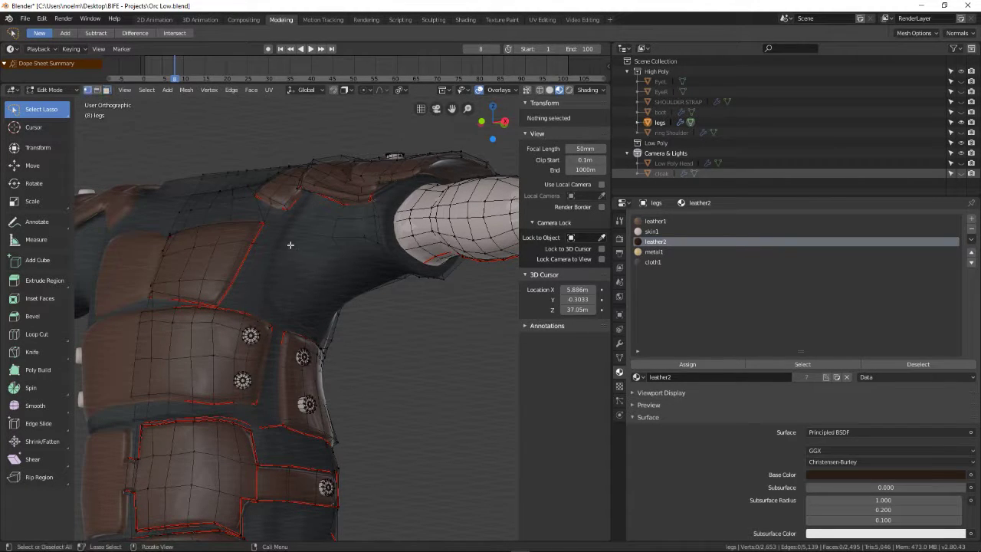
click(288, 242)
middle_drag(288, 242, 278, 326)
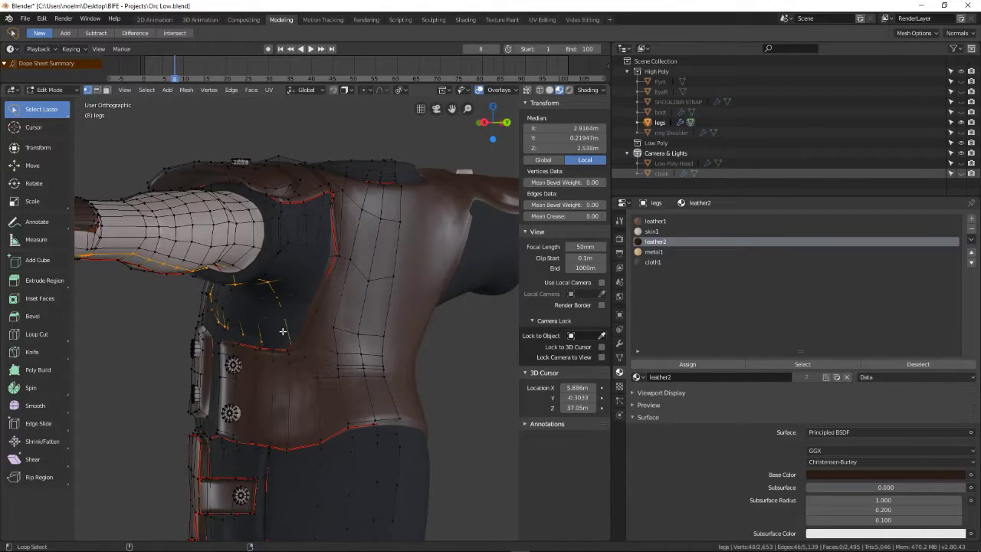
key(z)
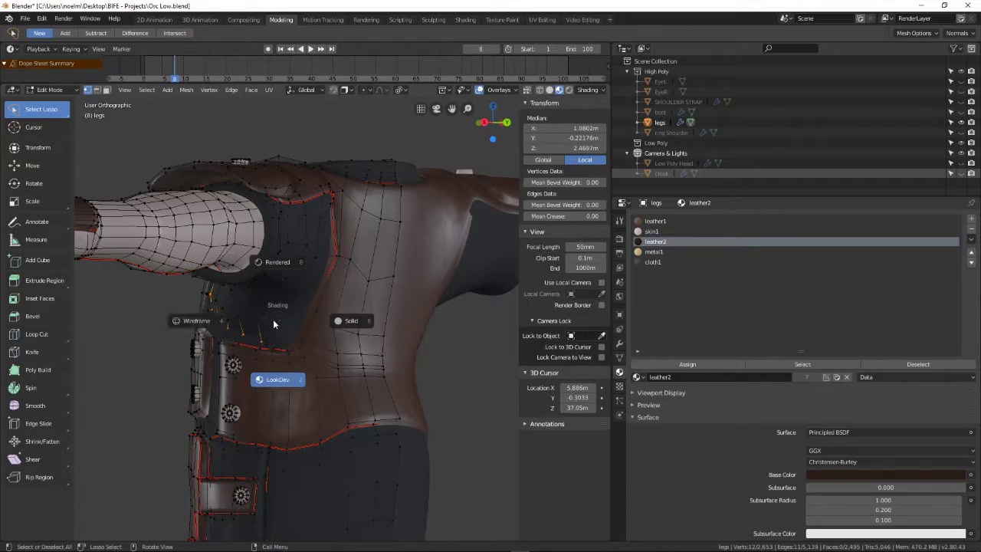
click(208, 324)
scroll(223, 288, up, 4)
middle_drag(223, 288, 186, 258)
shift+click(208, 261)
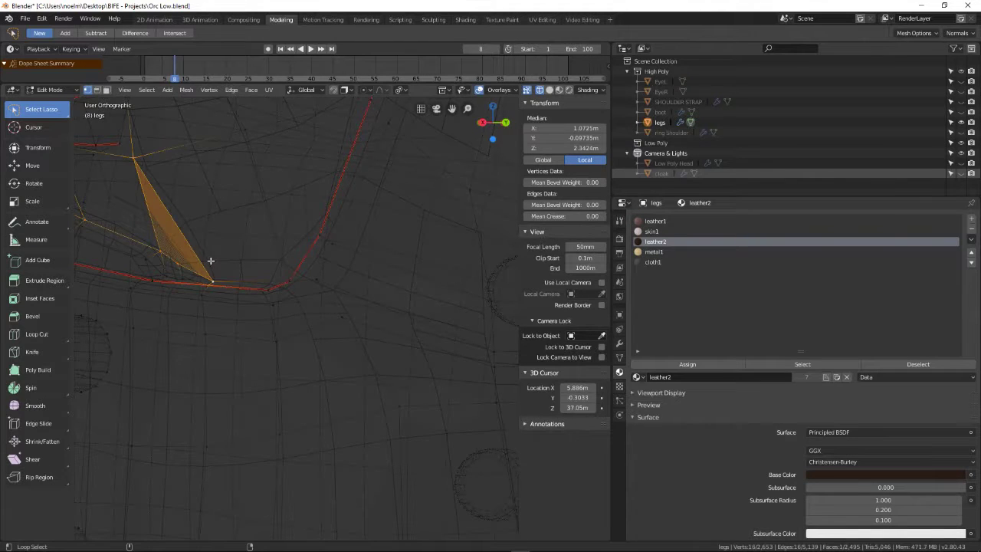
key(ctrl+z)
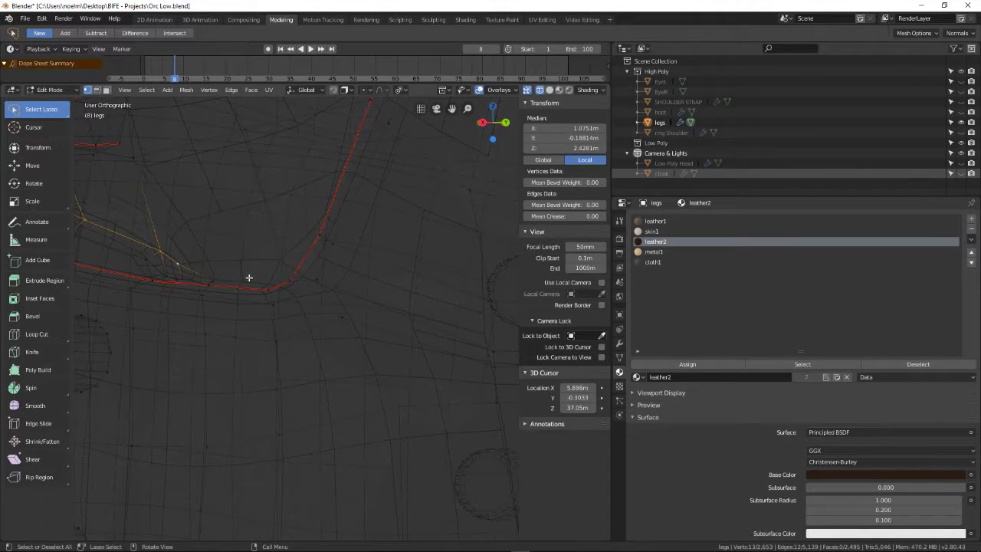
- Extend the underarm edge selection to the seam above the side plate, undoing the unwanted loop selections
middle_drag(303, 279, 308, 307)
middle_drag(325, 249, 313, 314)
alt+shift+click(322, 286)
key(ctrl+z)
middle_drag(348, 297, 350, 337)
scroll(349, 307, up, 3)
middle_drag(348, 293, 350, 264)
alt+shift+click(358, 268)
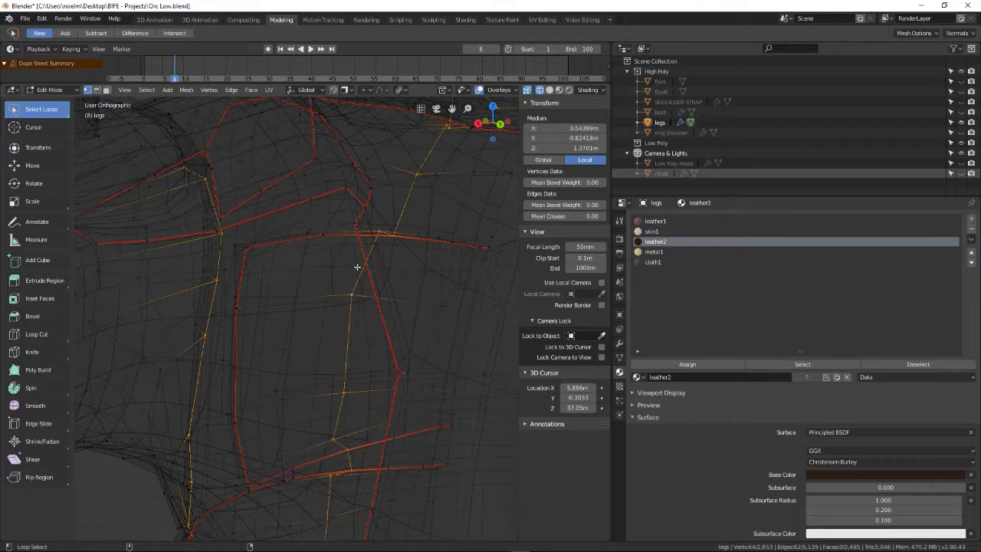
key(ctrl+z)
- Check the selected underarm edges in solid shading, return to wireframe, and mark them as a seam
key(z)
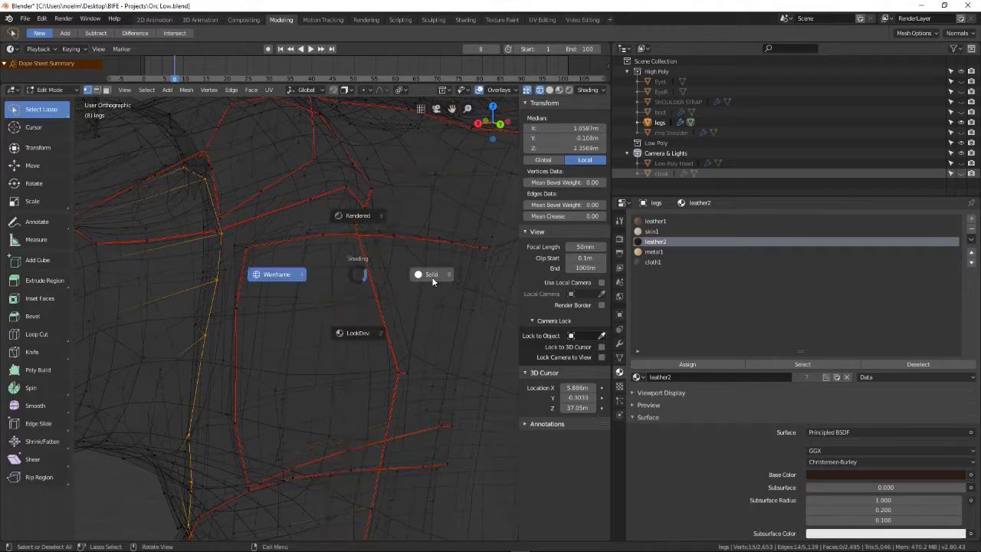
click(432, 276)
scroll(342, 292, down, 4)
middle_drag(335, 272, 333, 322)
scroll(340, 357, up, 3)
middle_drag(341, 358, 318, 330)
key(z)
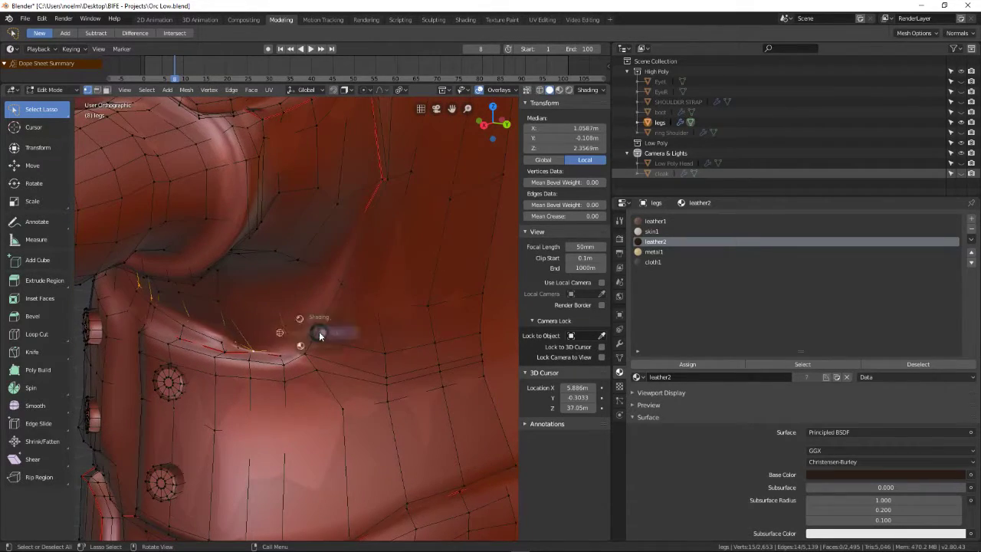
click(244, 332)
mouse_move(302, 344)
middle_down()
mouse_move(335, 342)
mouse_move(376, 361)
mouse_move(246, 339)
mouse_move(306, 324)
mouse_move(299, 313)
mouse_move(258, 327)
mouse_move(221, 361)
mouse_move(327, 425)
middle_up()
mouse_move(260, 411)
middle_down()
mouse_move(193, 418)
mouse_move(243, 413)
middle_up()
key(ctrl+e)
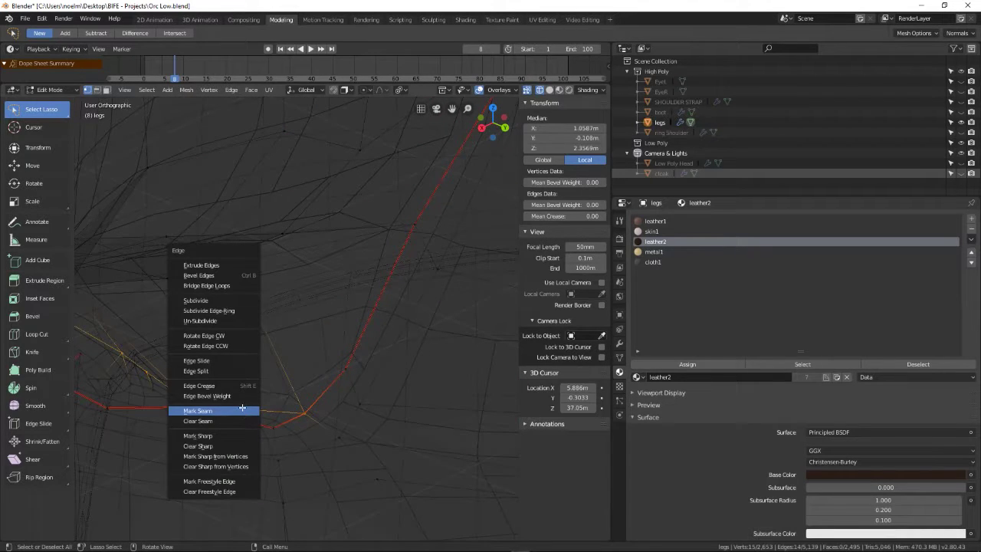
click(241, 408)
- Select the remaining short edge path below the shoulder plate, connecting the sleeve seam to the plate's seam, and mark it as a seam
middle_drag(241, 409, 335, 445)
middle_drag(370, 293, 325, 386)
click(324, 395)
key(KP_Decimal)
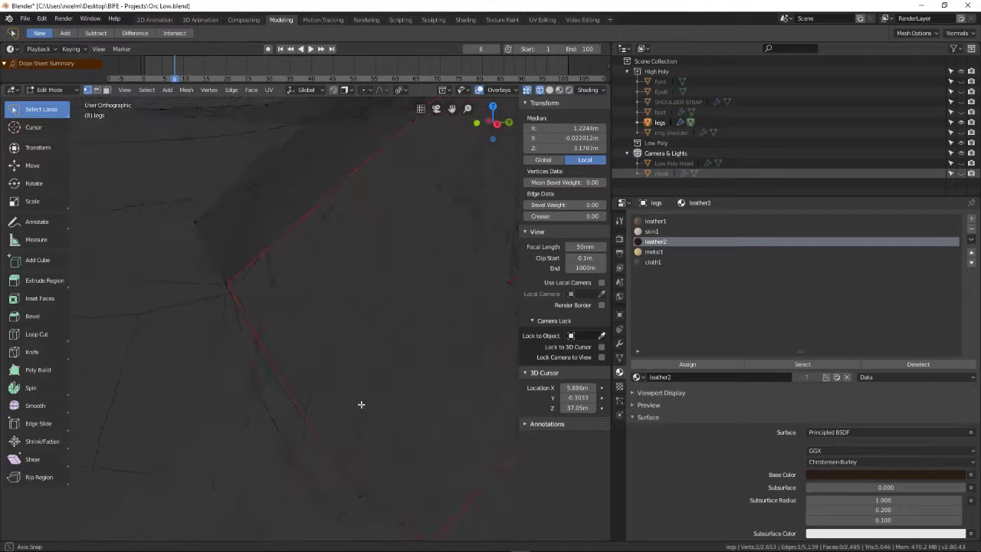
middle_drag(363, 410, 282, 382)
shift+click(285, 308)
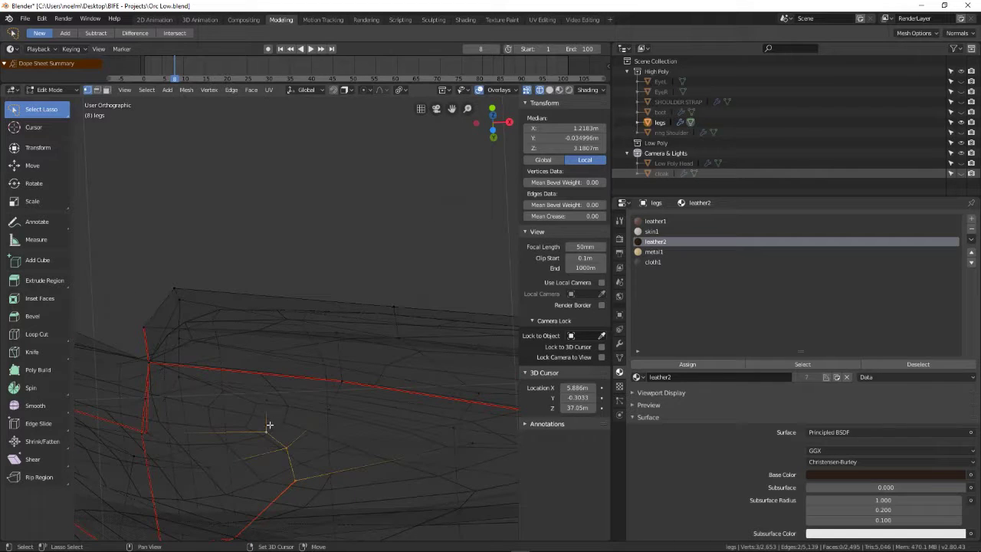
middle_drag(338, 384, 305, 402)
shift+click(305, 402)
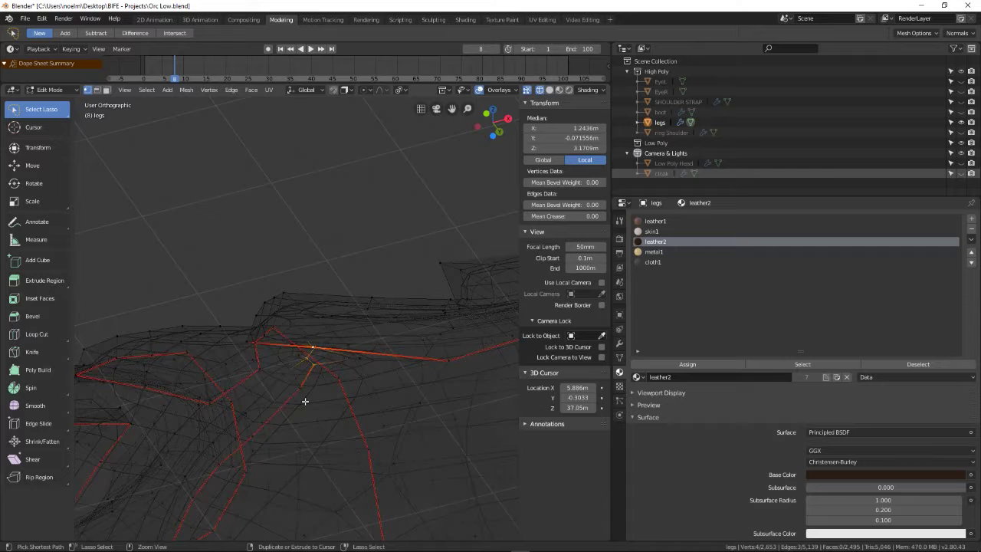
key(ctrl+e)
click(312, 400)
mouse_move(312, 401)
middle_down()
mouse_move(320, 396)
mouse_move(322, 427)
mouse_move(320, 404)
middle_up()
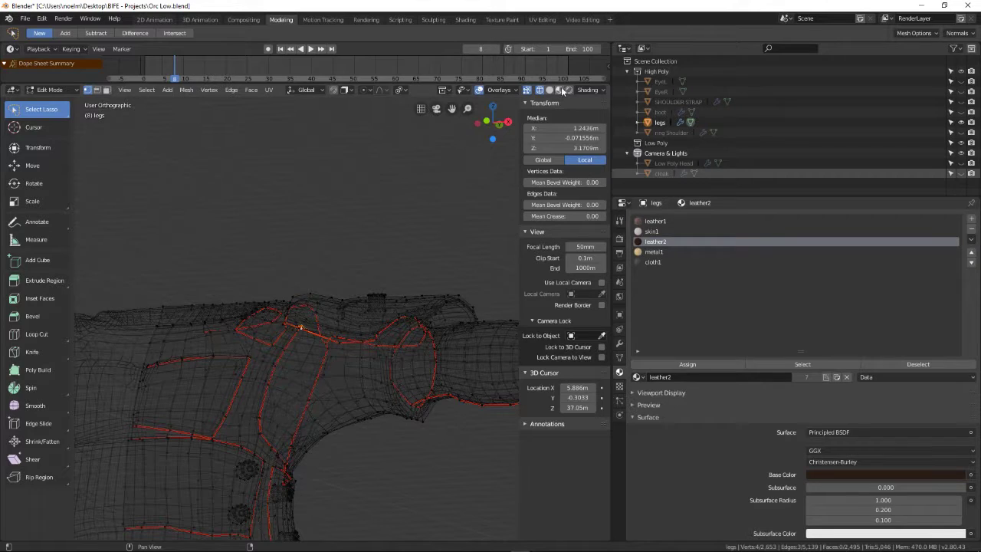
- In material preview and face mode, select the seam-bounded sleeve region and assign metal1 to it, clearing the unwanted whole-mesh selection first
click(561, 90)
shift+middle_drag(354, 400, 354, 292)
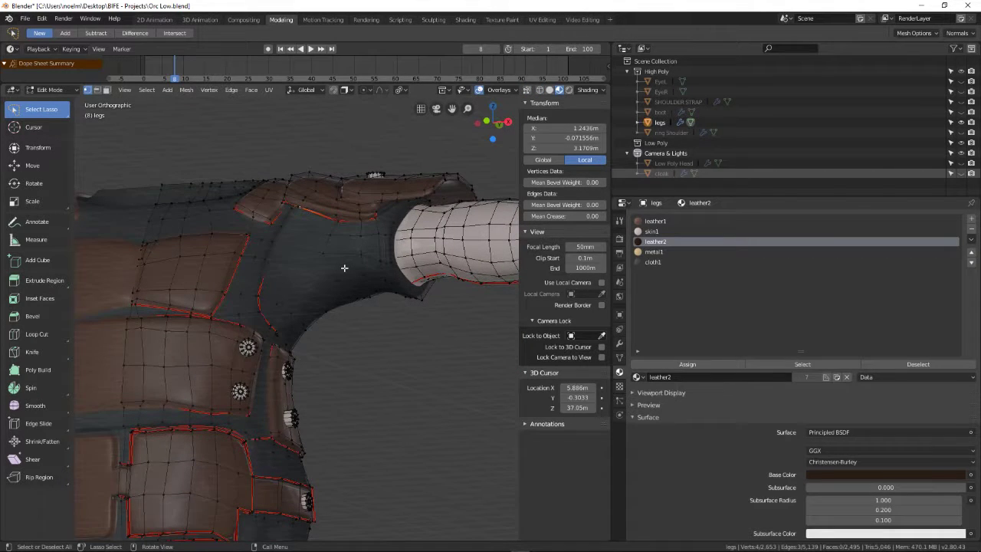
key(ctrl+l)
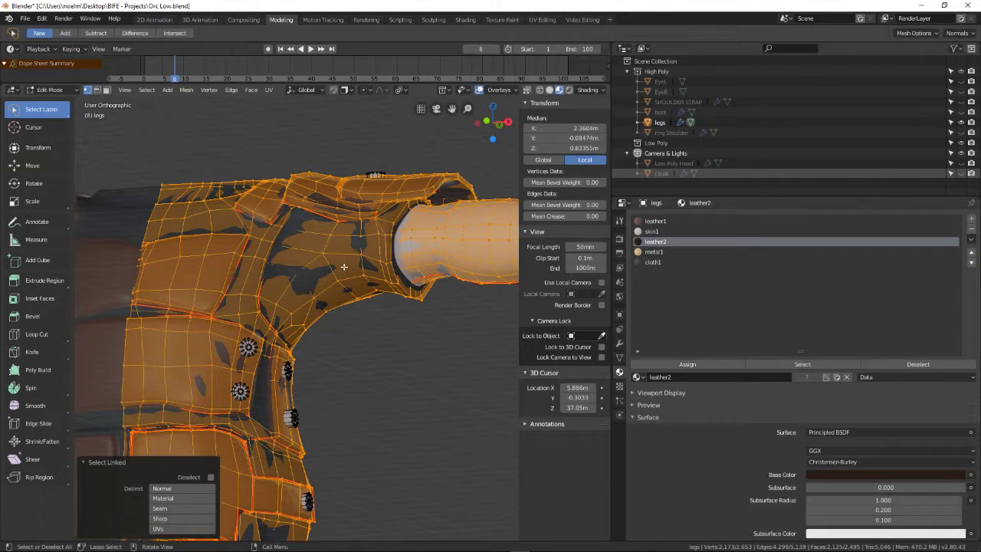
key(alt+a)
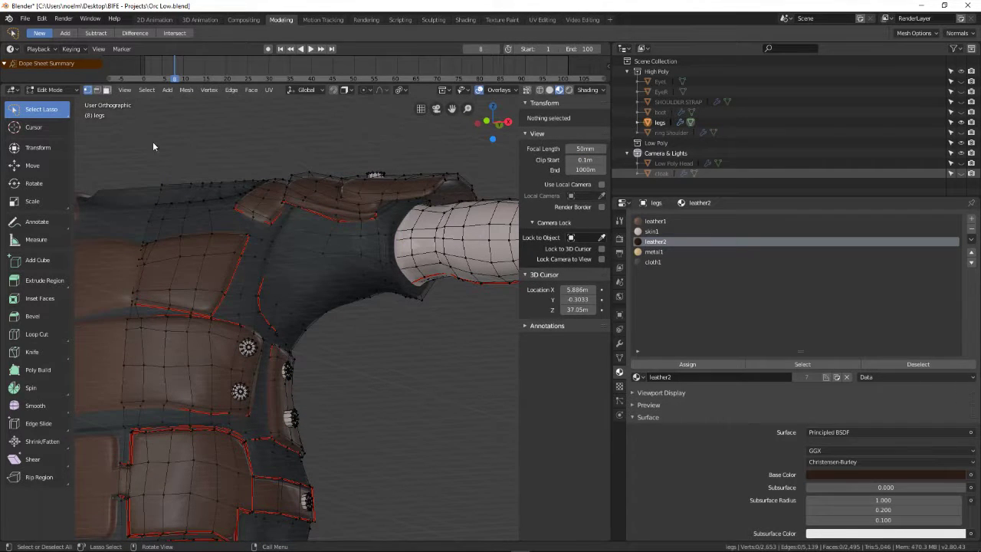
key(3)
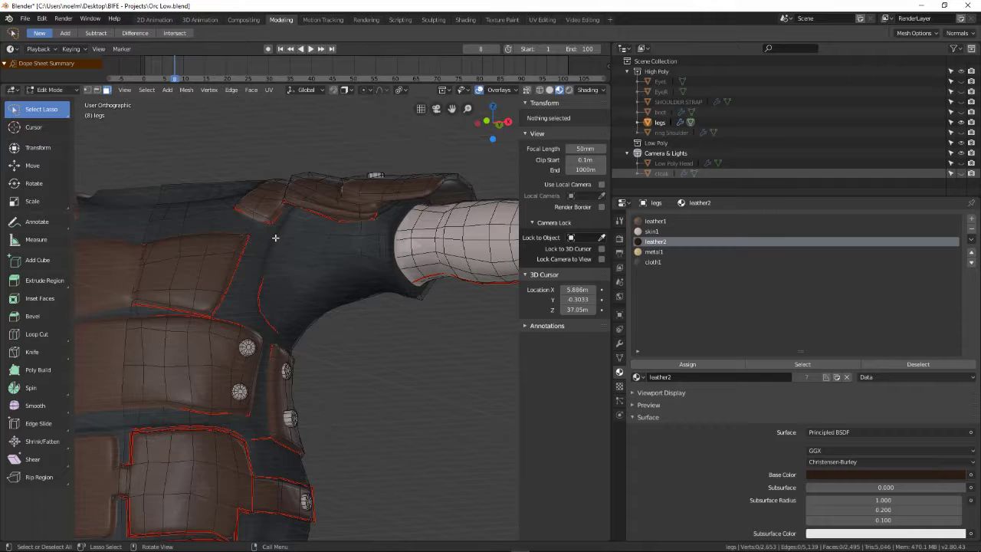
key(l)
middle_drag(328, 269, 486, 340)
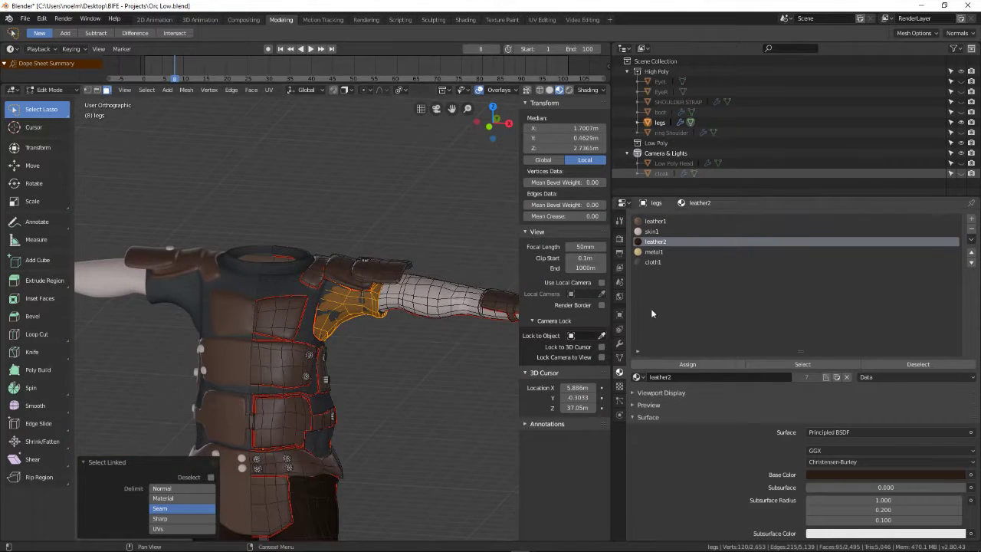
click(651, 253)
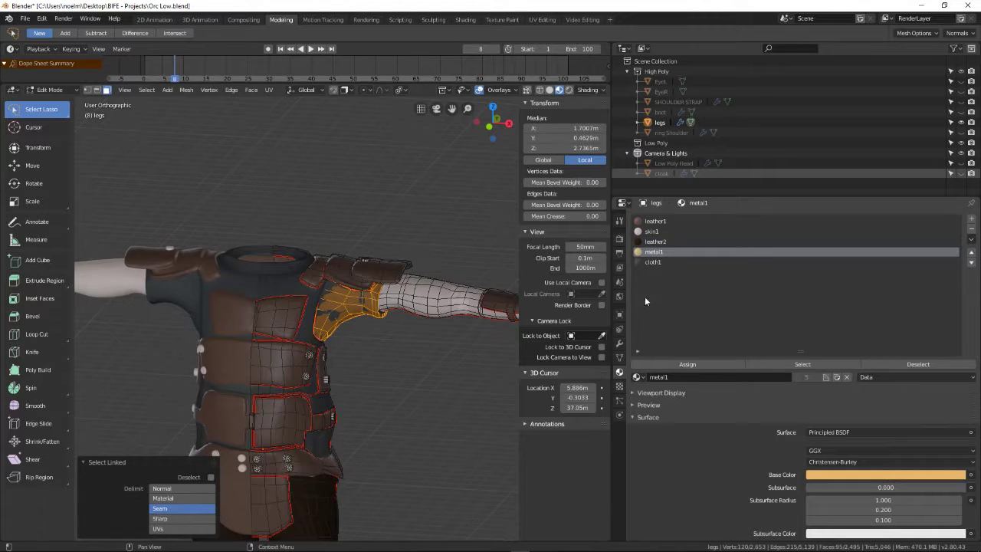
click(695, 364)
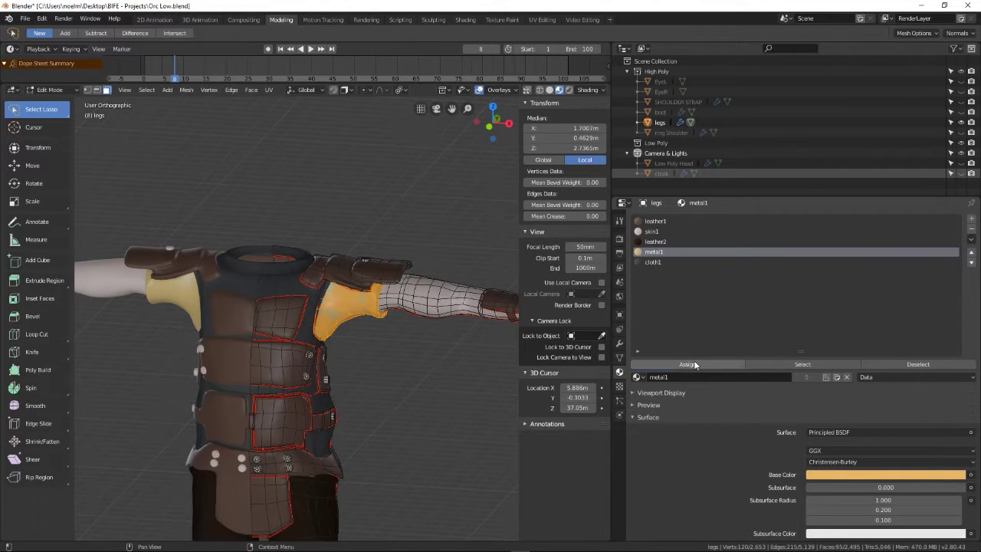
- Set metal1's specular and roughness to 0 and darken its base color to R 0.168, G 0.100, B 0.034
scroll(796, 483, down, 2)
scroll(796, 483, down, 1)
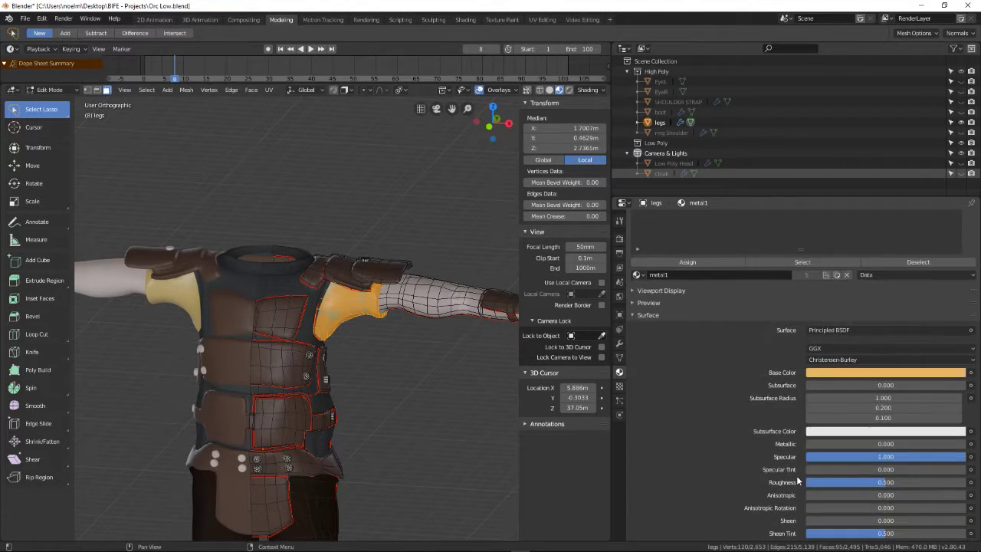
drag(872, 458, 814, 455)
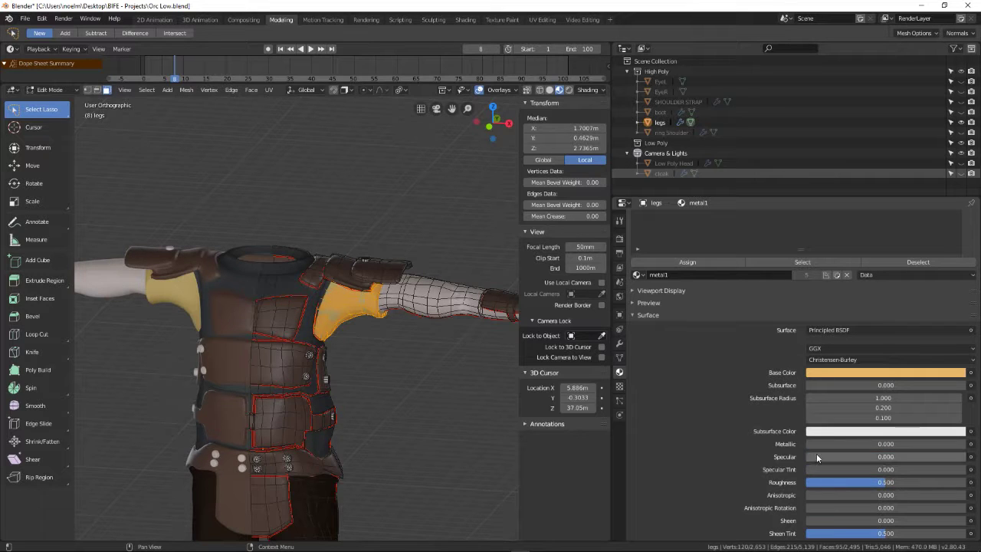
drag(860, 483, 852, 485)
click(886, 374)
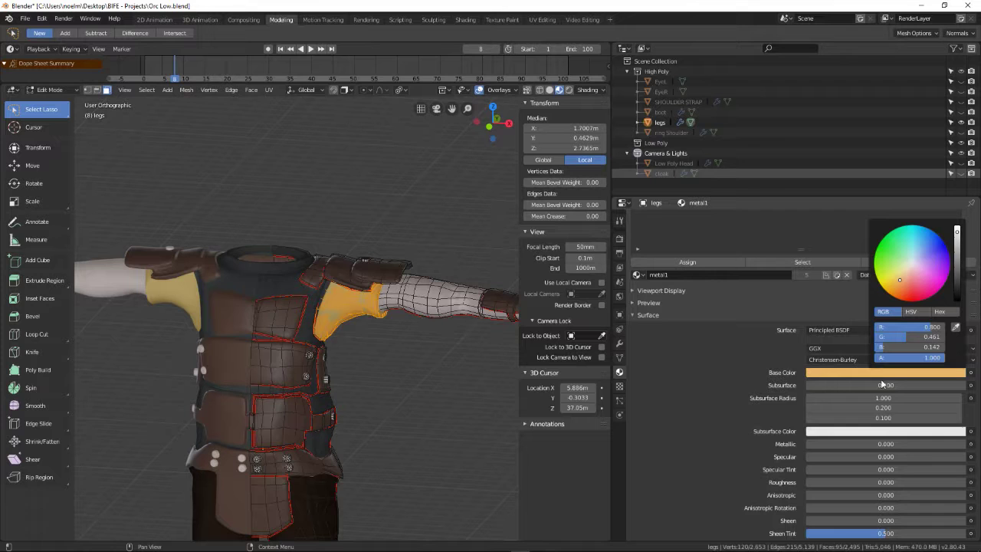
drag(962, 255, 957, 267)
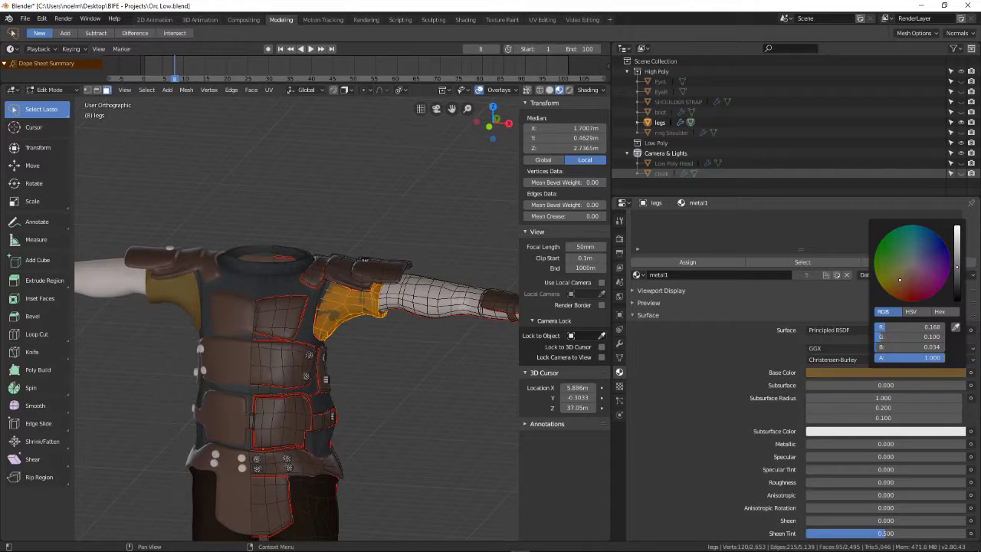
- In wireframe shading and vertex mode, select the edge loop on the chest side of the sleeve's front seam
middle_drag(338, 299, 368, 307)
scroll(316, 329, up, 8)
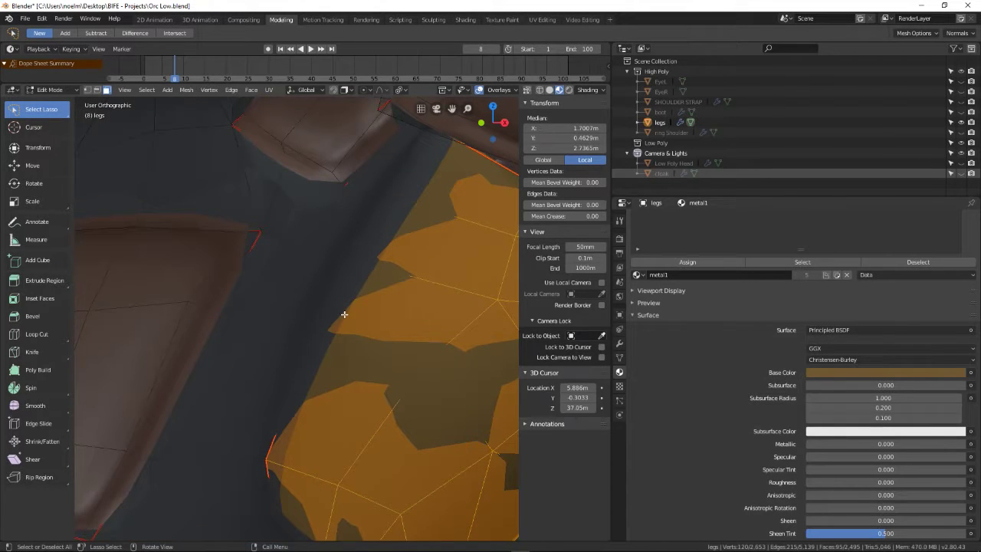
key(z)
click(249, 315)
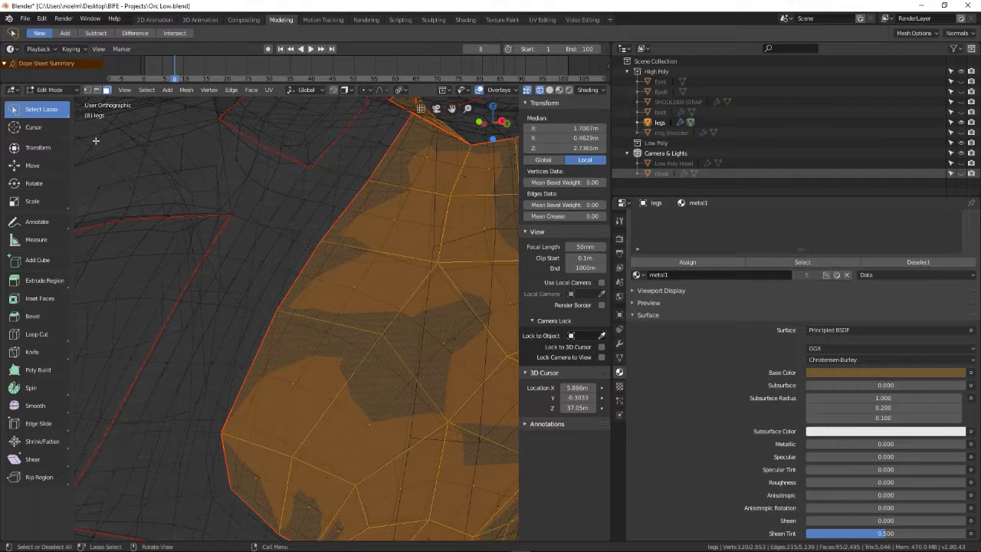
alt+click(321, 230)
middle_drag(321, 229, 305, 326)
middle_drag(330, 289, 347, 277)
middle_drag(340, 326, 343, 286)
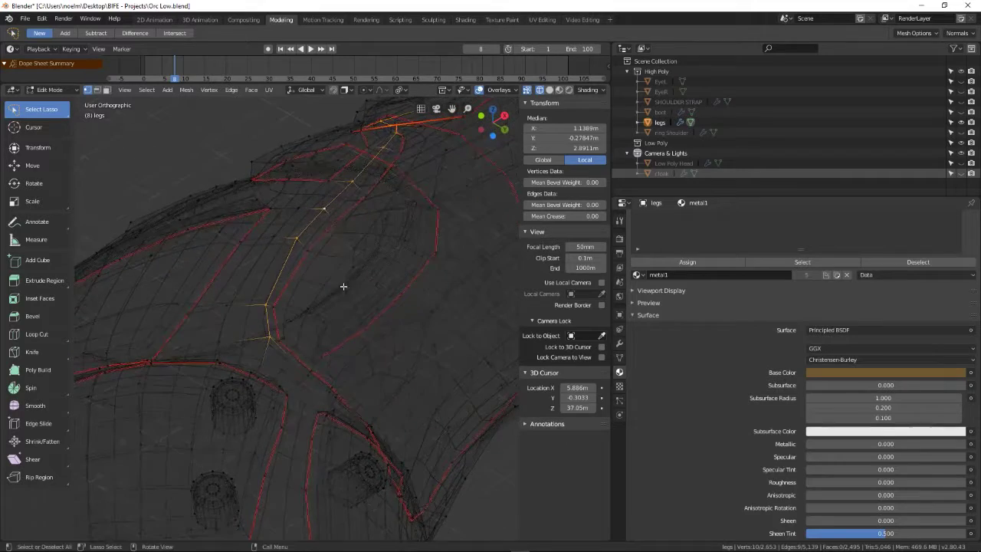
- Select the sleeve's existing front seam edges up to the shoulder plate and clear their seam
middle_drag(335, 250, 331, 240)
alt+click(329, 241)
middle_drag(329, 246, 340, 315)
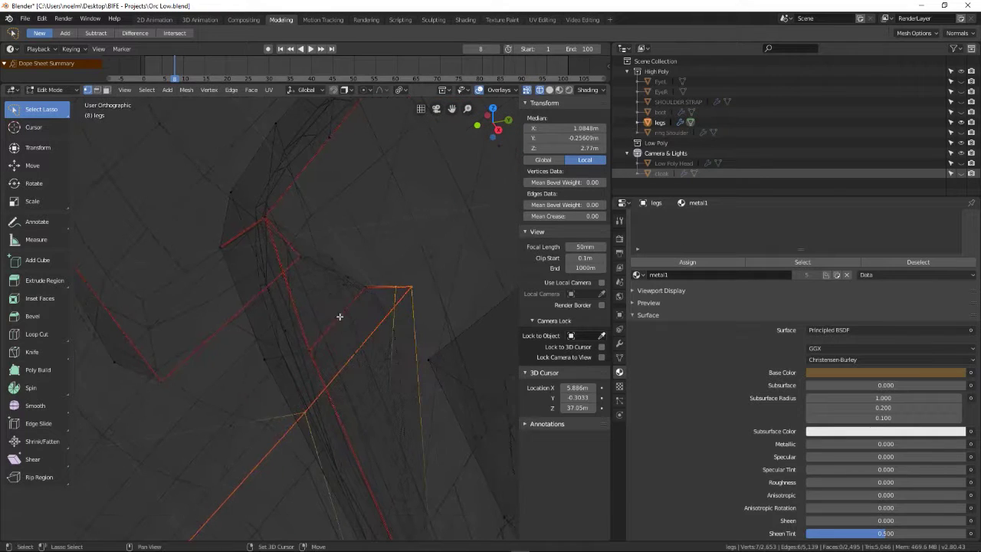
middle_drag(320, 357, 131, 431)
scroll(261, 355, up, 3)
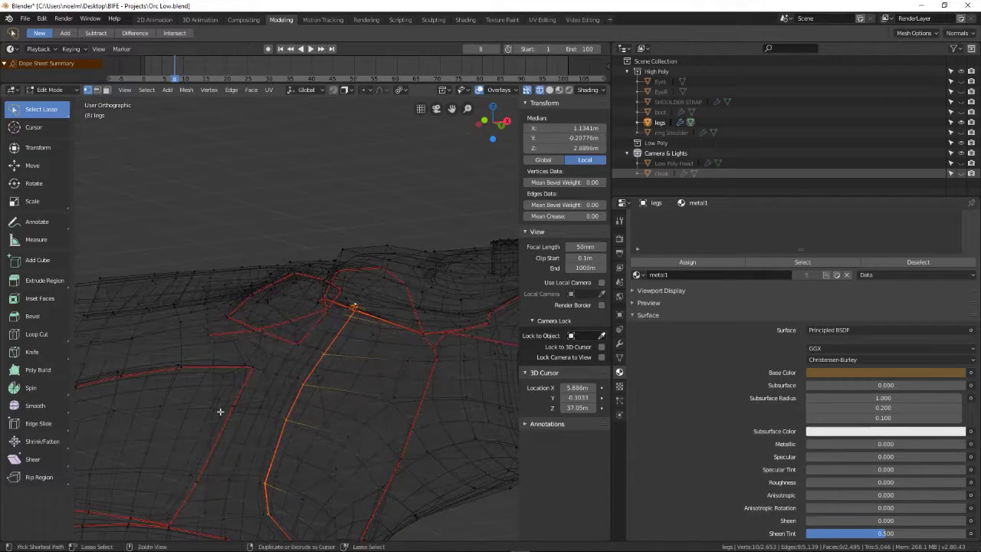
key(ctrl+e)
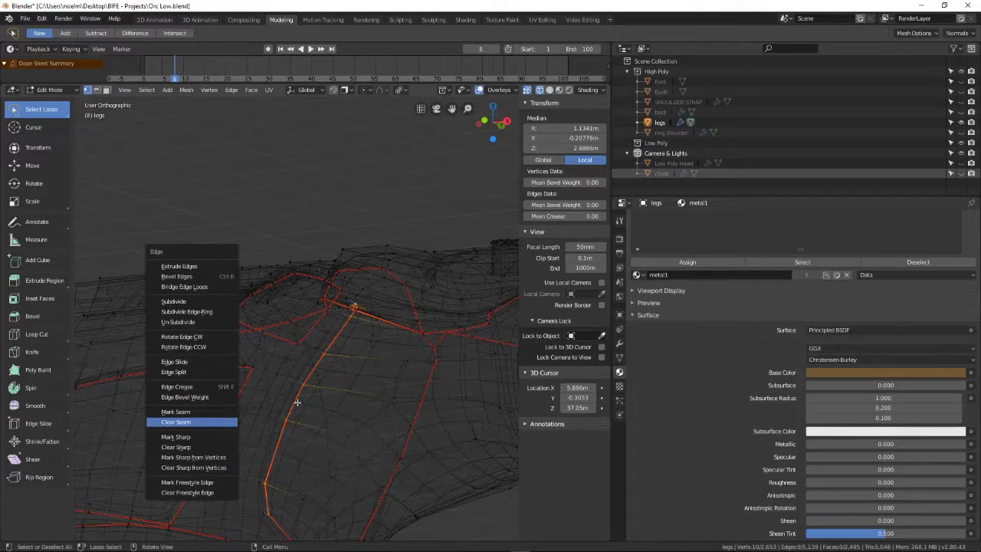
key(Return)
- Select the neighbouring edge loop on the chest side and mark it as the sleeve's front seam
alt+click(302, 369)
middle_drag(302, 370, 285, 355)
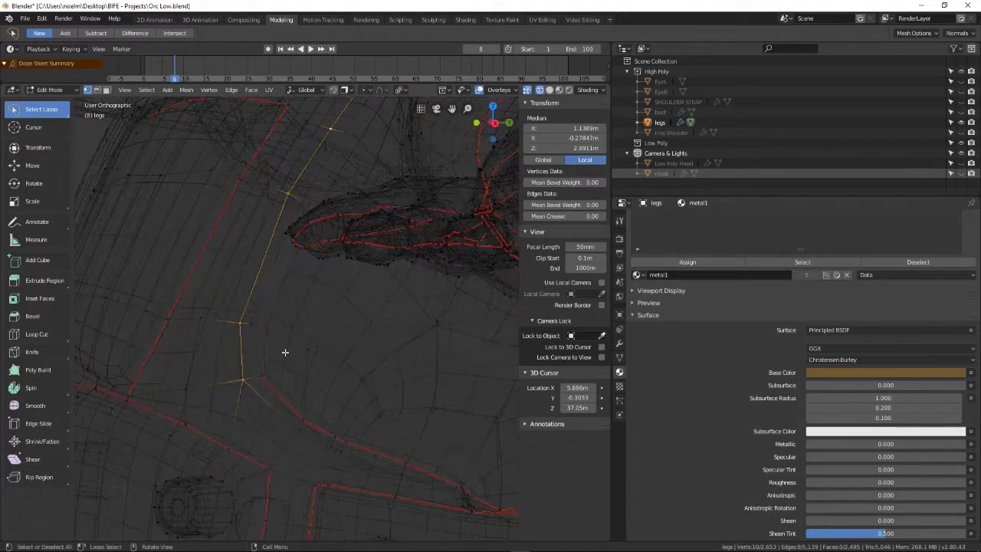
key(ctrl+e)
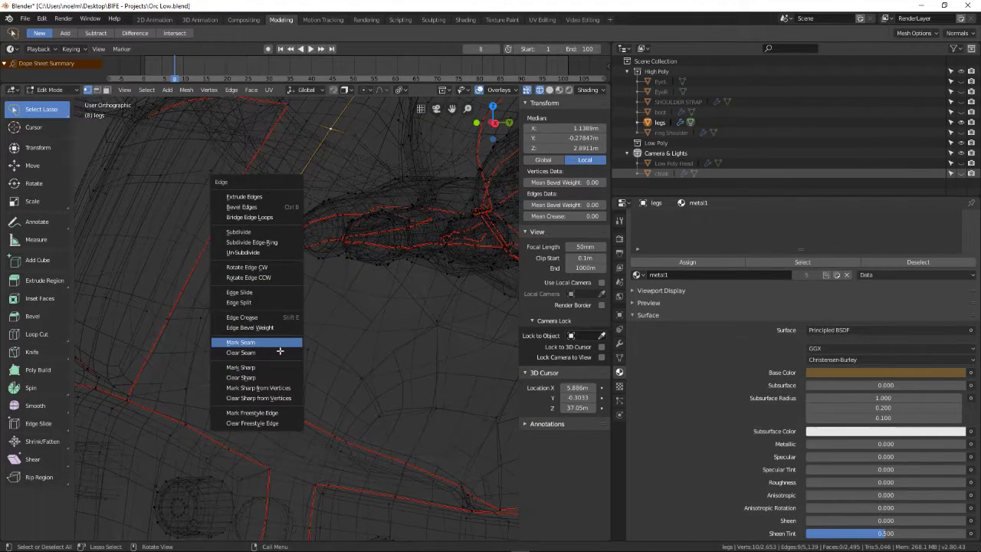
click(280, 343)
- Select the old underarm seam edges above the side plate and clear their seam
scroll(282, 356, up, 5)
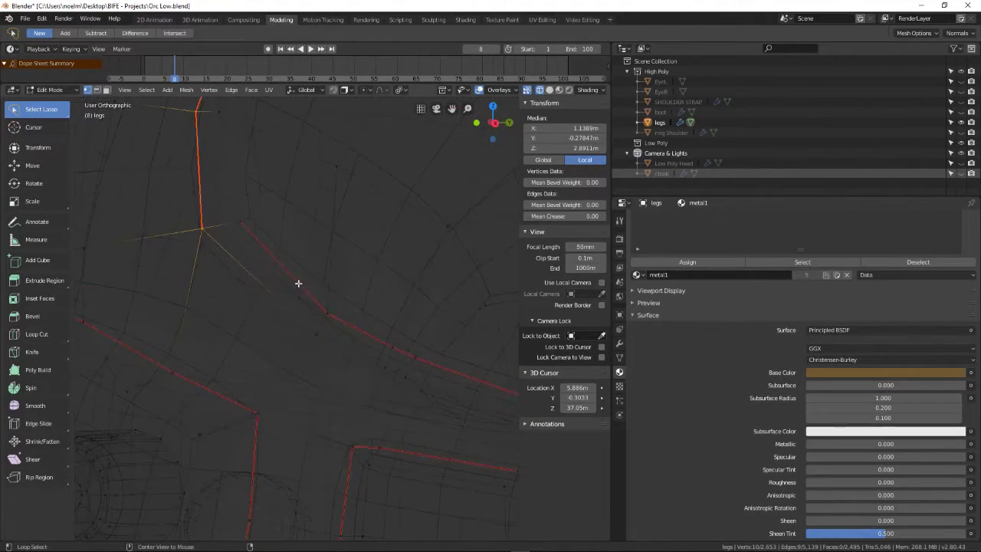
scroll(299, 283, down, 5)
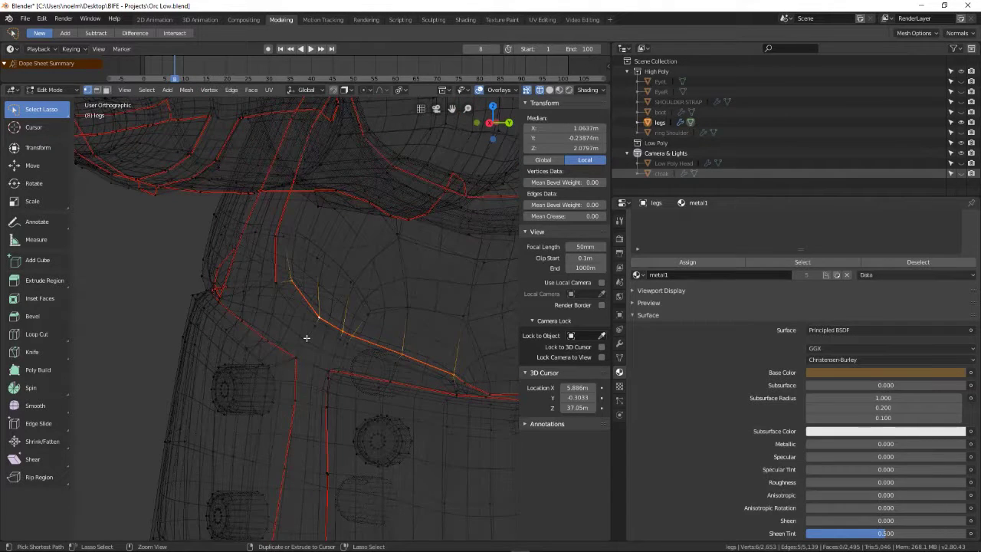
key(ctrl+e)
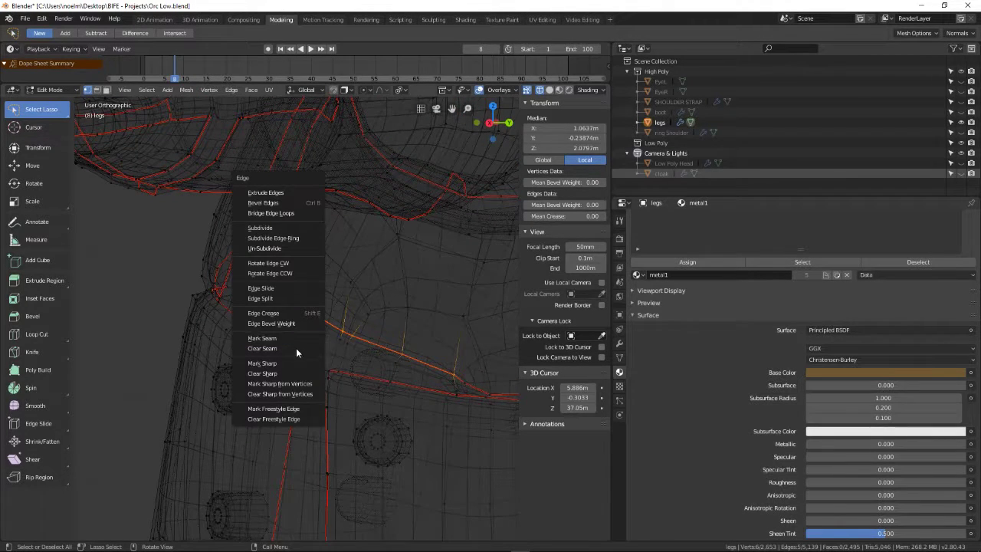
click(306, 354)
alt+middle_click(311, 353)
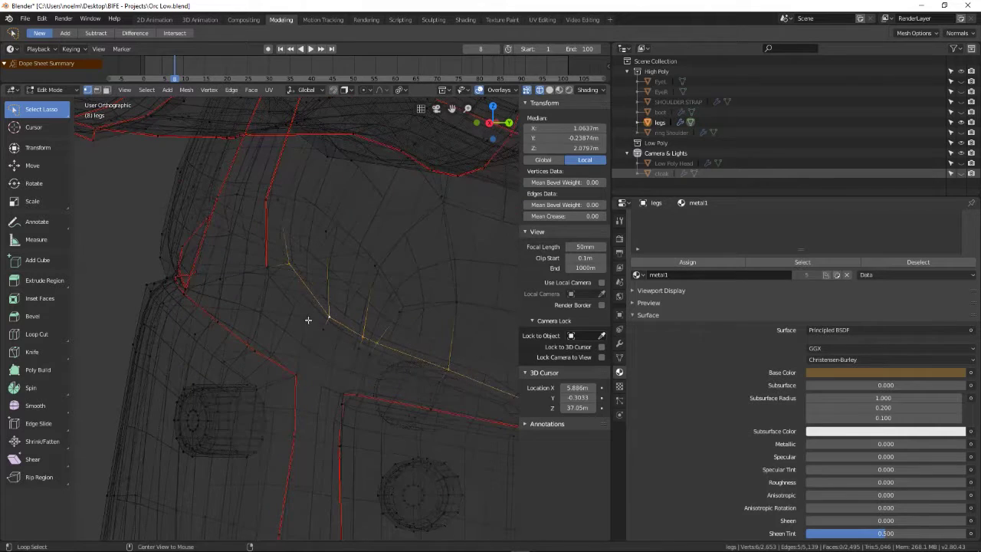
- Complete the underarm edge path from the front seam's lower end to the side plate's seam and mark it as a seam
middle_drag(310, 313, 279, 337)
ctrl+click(331, 341)
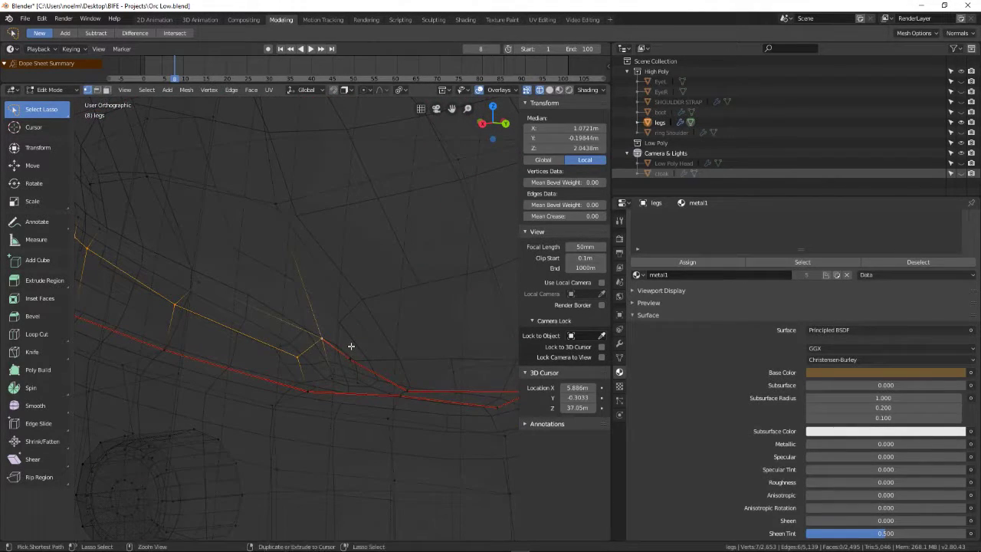
key(ctrl+e)
click(349, 338)
middle_drag(349, 338, 178, 179)
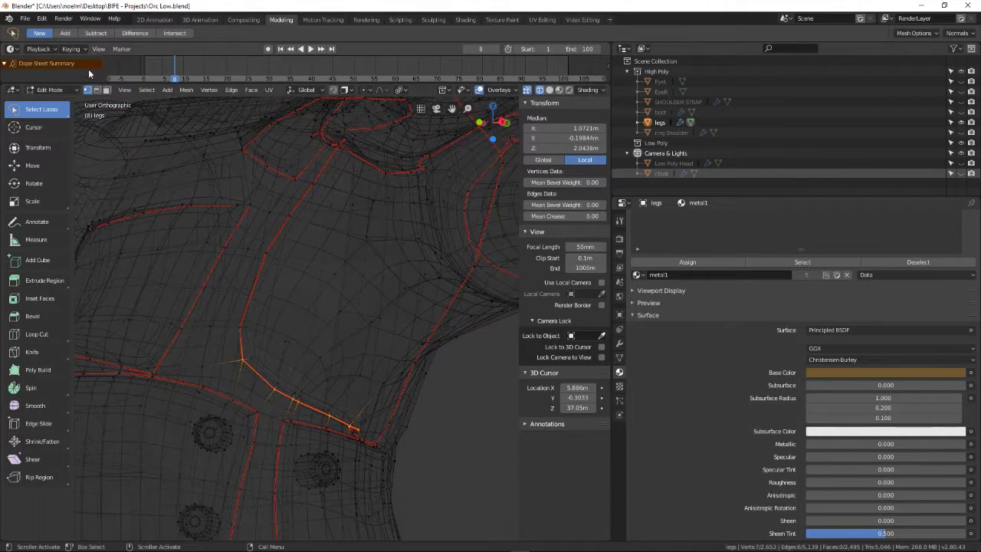
- In face mode, select the enlarged seam-bounded sleeve region, assign metal1 to it, and return to material preview shading
click(107, 91)
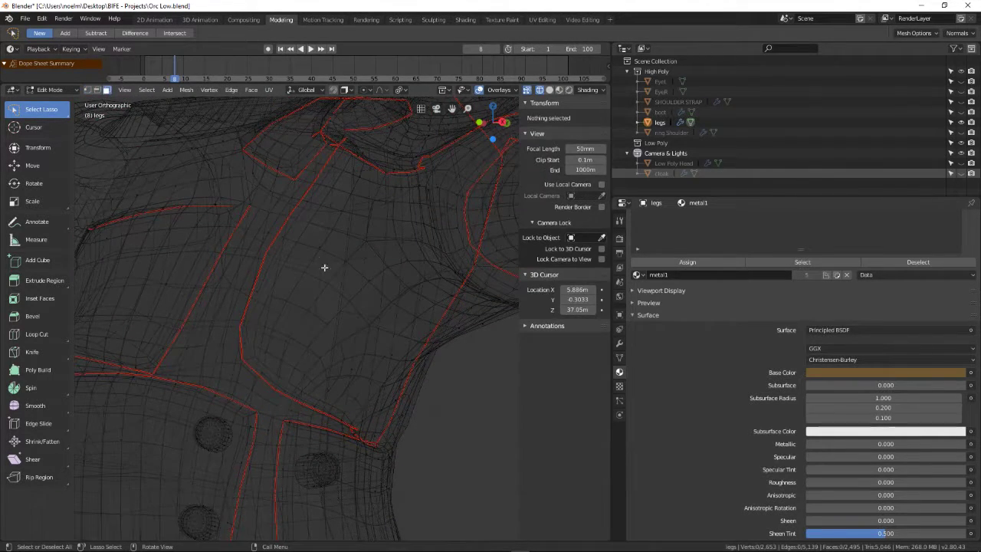
key(l)
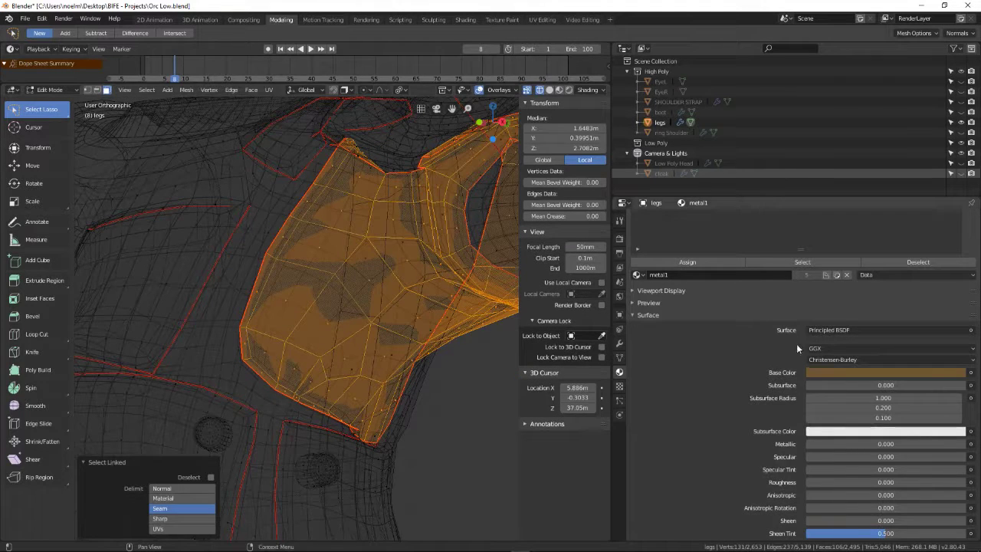
click(709, 361)
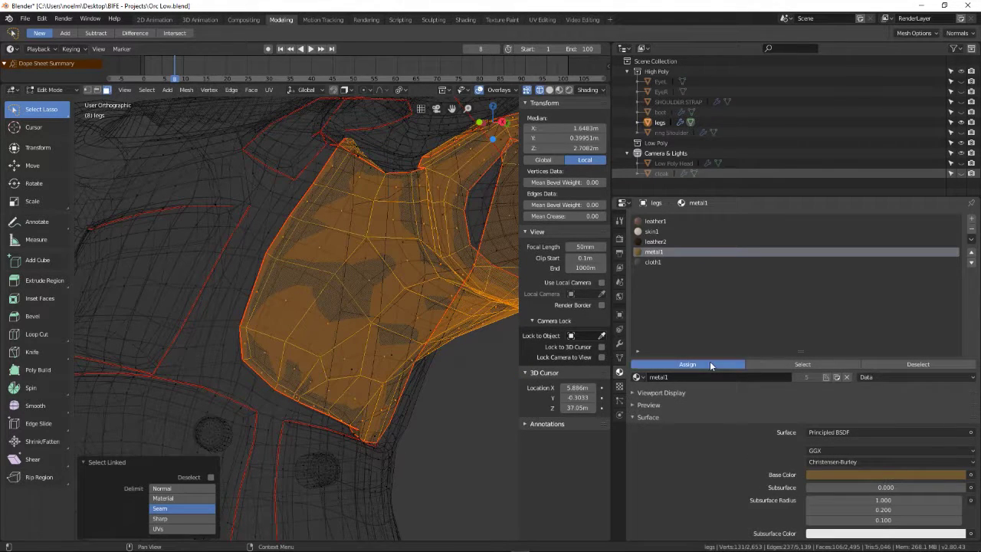
click(559, 90)
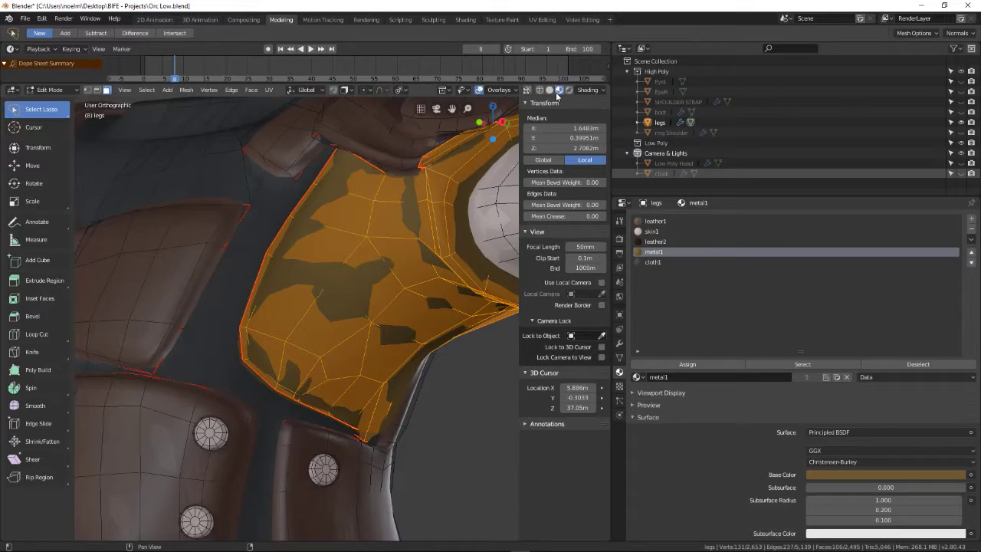
- Check the sleeve material from the front view and return to Object Mode to view the whole body
scroll(432, 284, down, 6)
middle_drag(433, 332, 316, 316)
scroll(315, 317, down, 4)
key(KP_1)
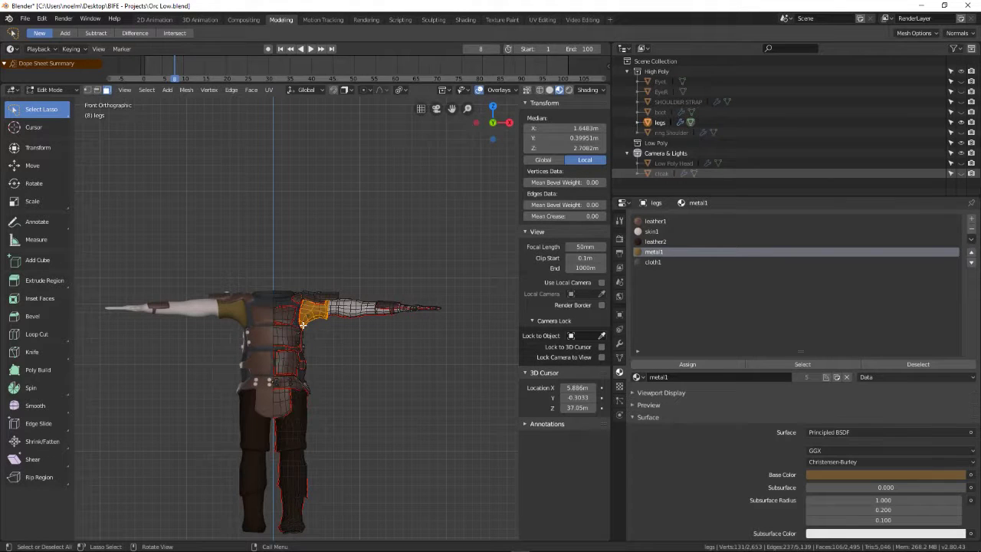
key(Tab)
scroll(322, 366, down, 2)
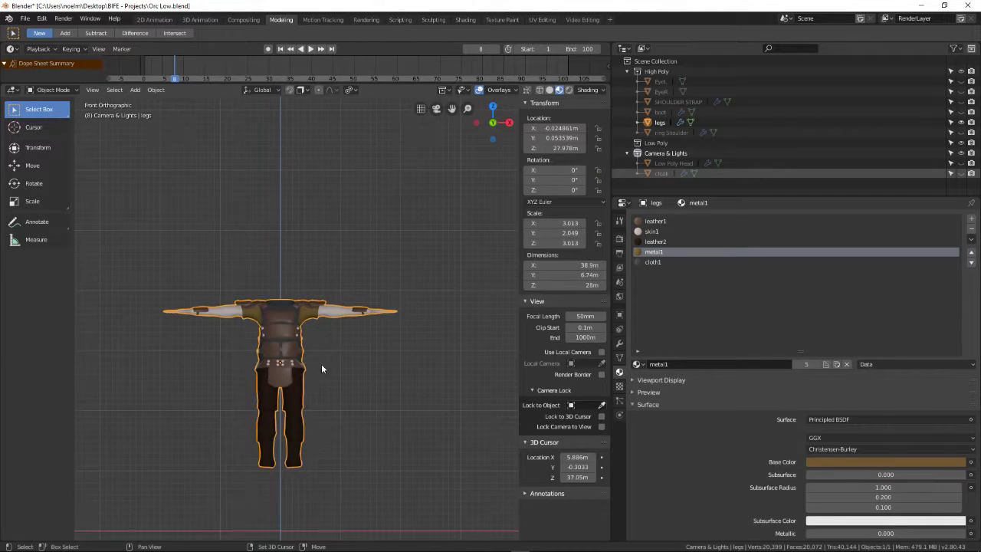
- Check the whole body's materials from the front and save the Orc Low file
scroll(326, 320, up, 5)
scroll(325, 320, down, 3)
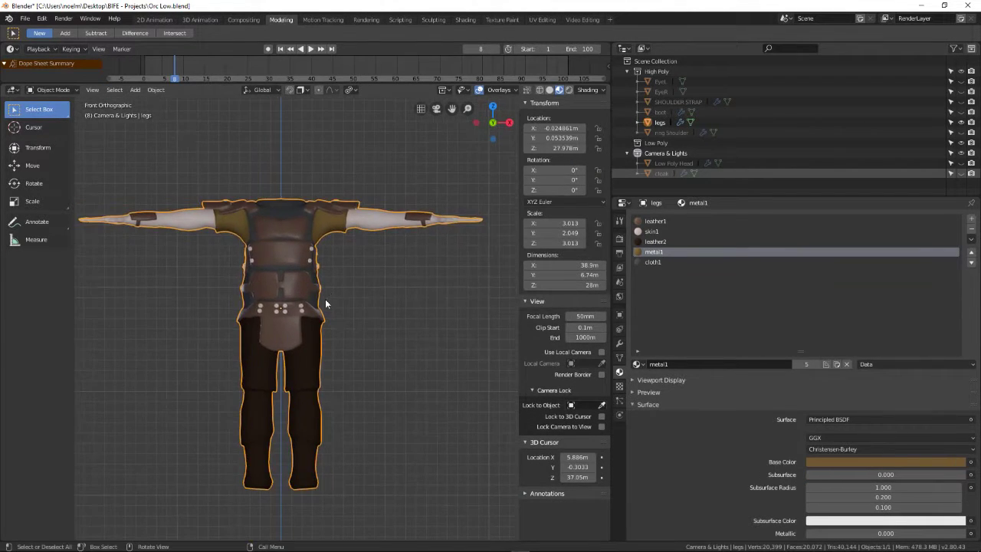
scroll(322, 299, up, 1)
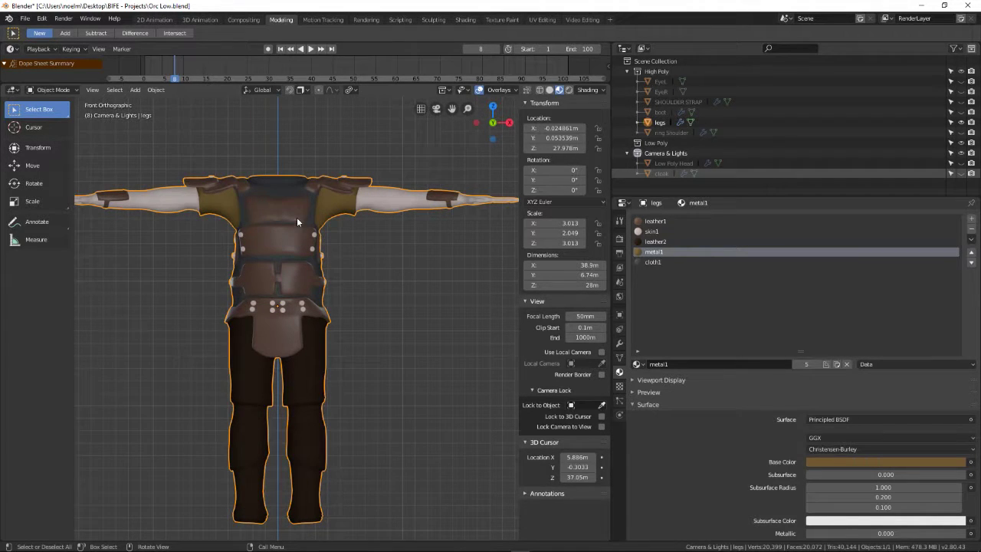
click(25, 18)
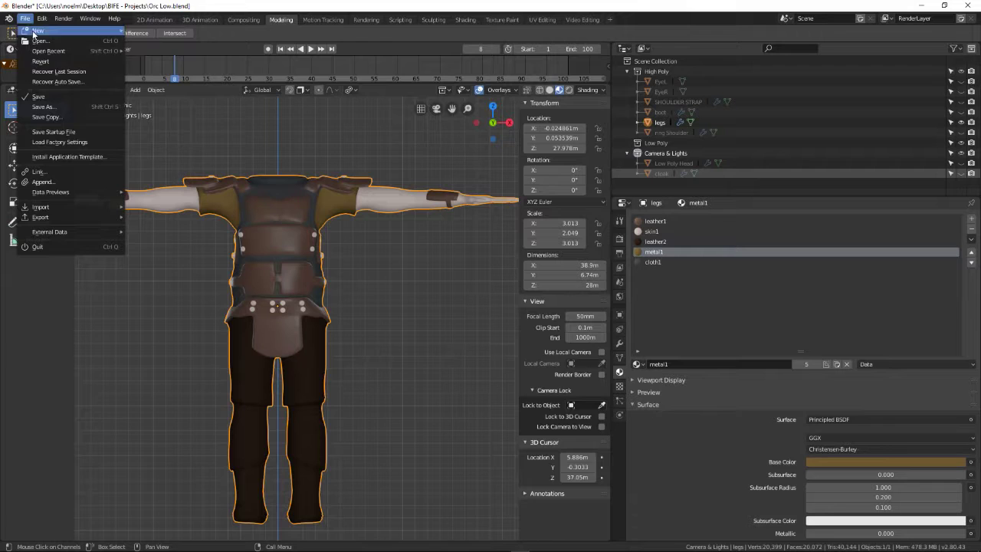
click(63, 97)
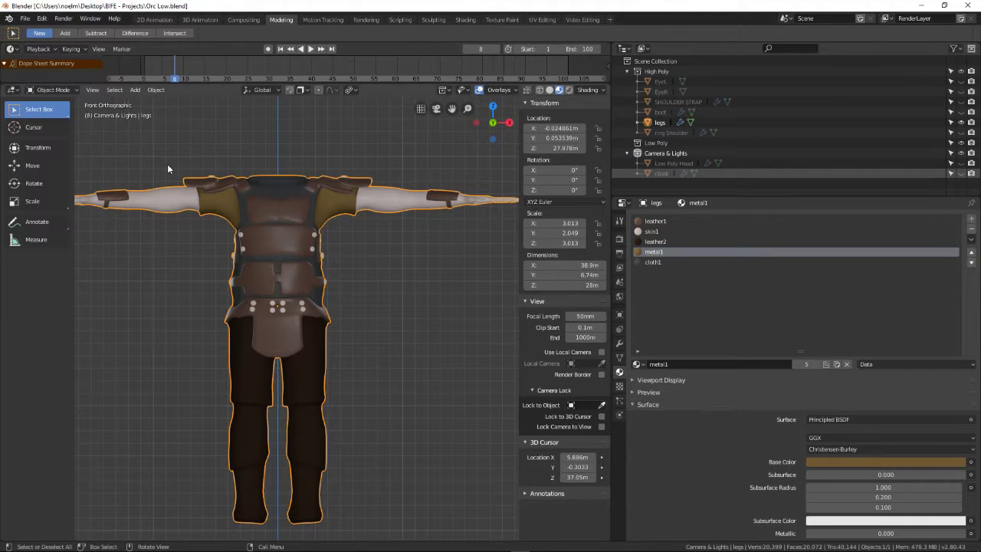
- Switch to the UV Editing workspace and select the whole legs mesh to display its full UV layout
scroll(335, 215, down, 1)
middle_drag(331, 245, 376, 275)
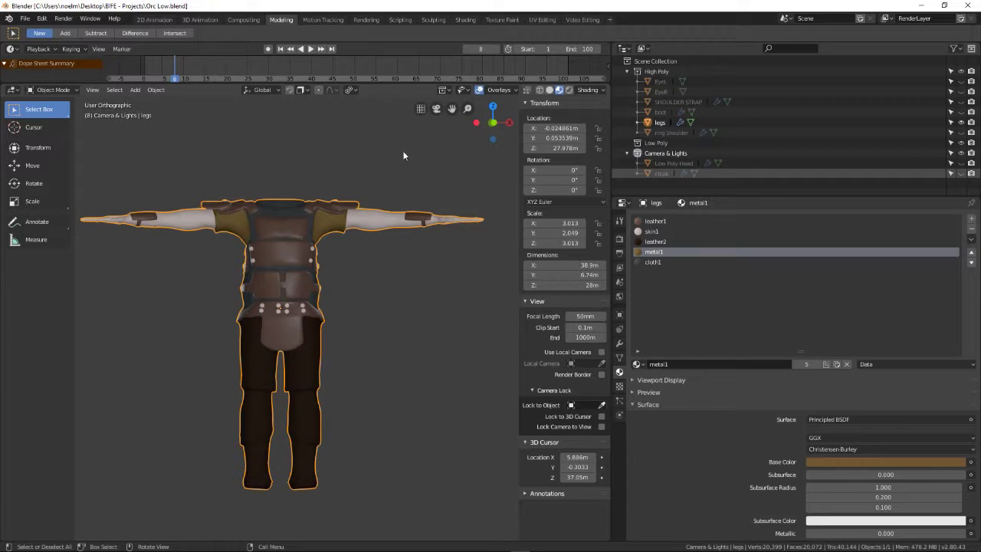
click(530, 20)
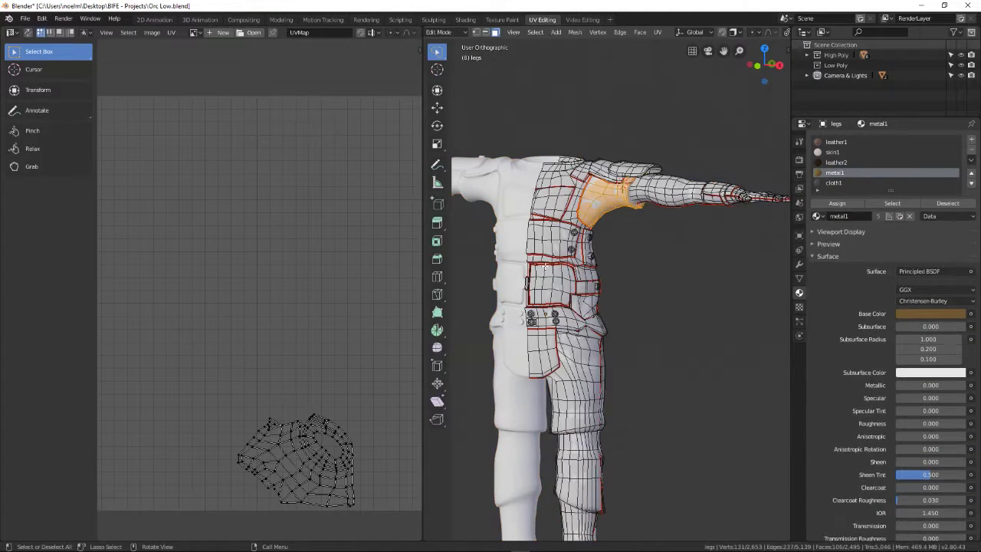
key(a)
shift+middle_drag(548, 268, 548, 203)
- Create a new blank white image, 2048 px wide and 2048 px high, behind the UV layout
click(222, 32)
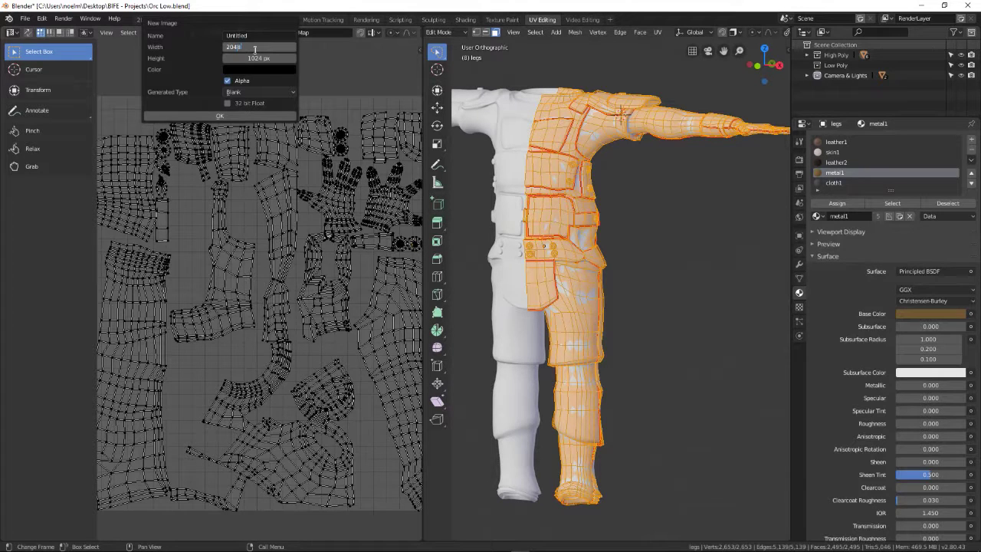
key(Return)
click(264, 58)
text(2048)
key(Return)
click(259, 70)
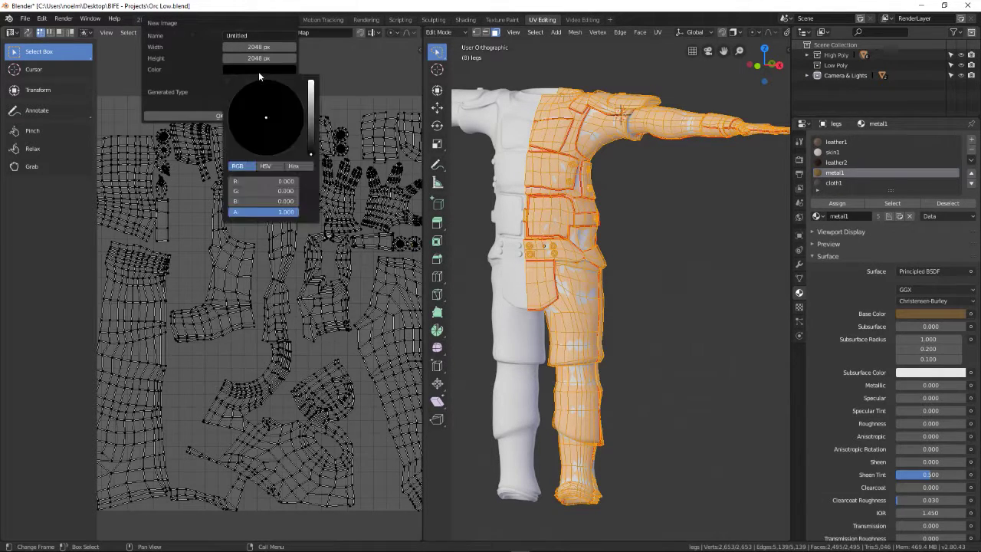
click(310, 134)
drag(310, 133, 310, 82)
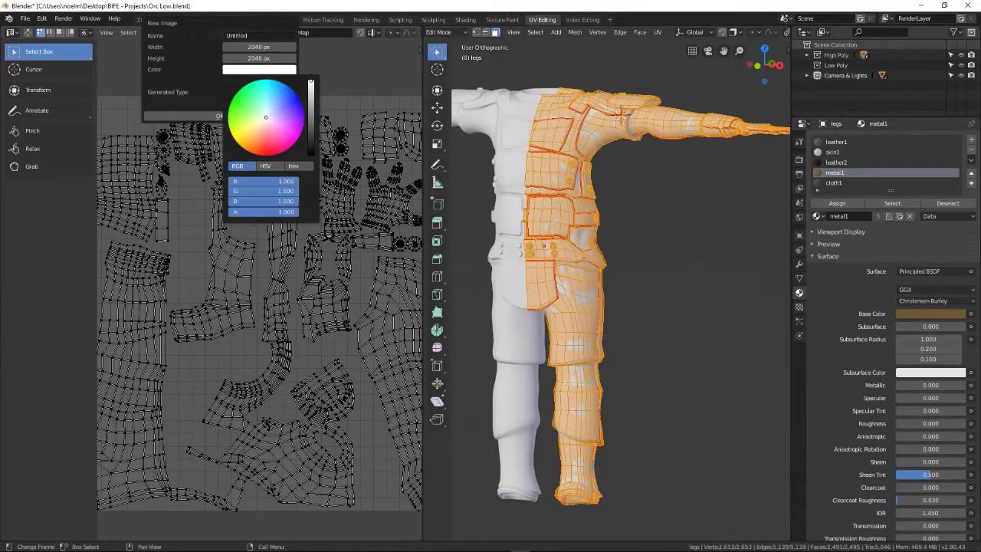
click(225, 116)
scroll(300, 283, down, 10)
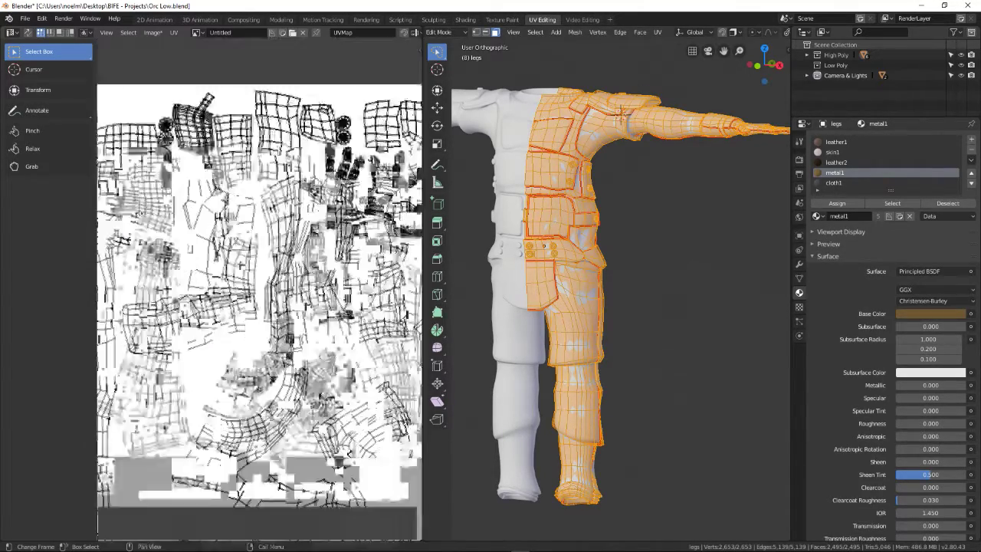
scroll(300, 283, up, 3)
scroll(300, 284, down, 1)
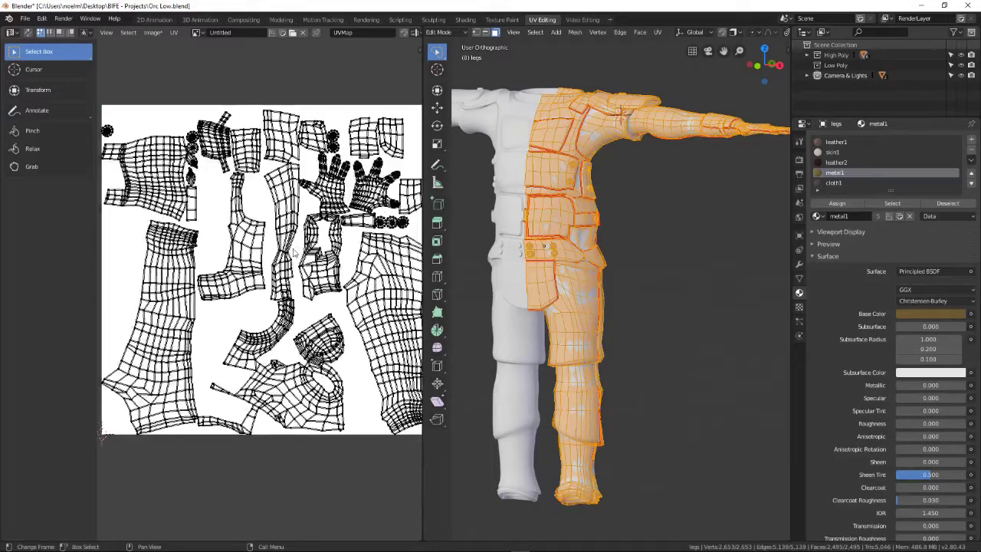
- Return the legs mesh to Object Mode and bring up the Bake settings in the render properties
key(Tab)
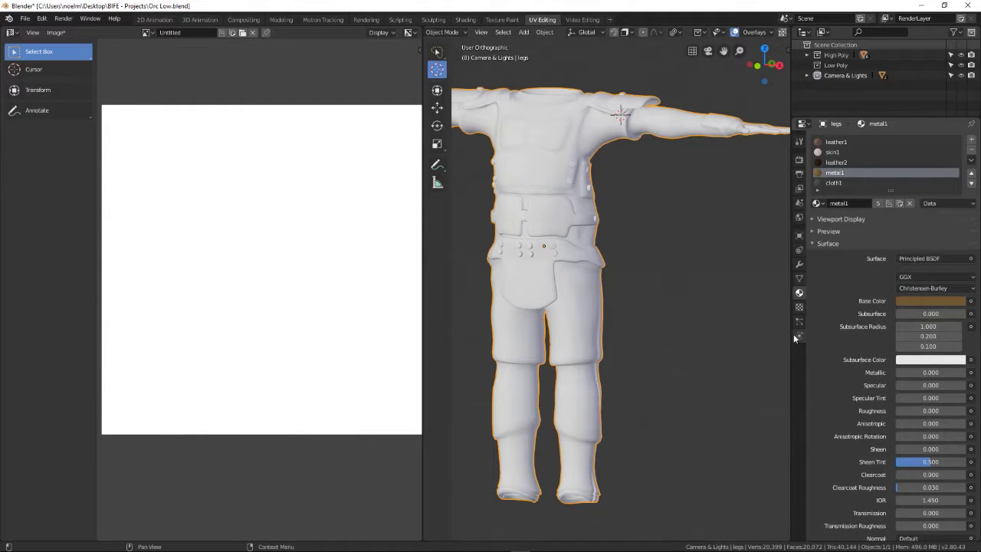
click(799, 160)
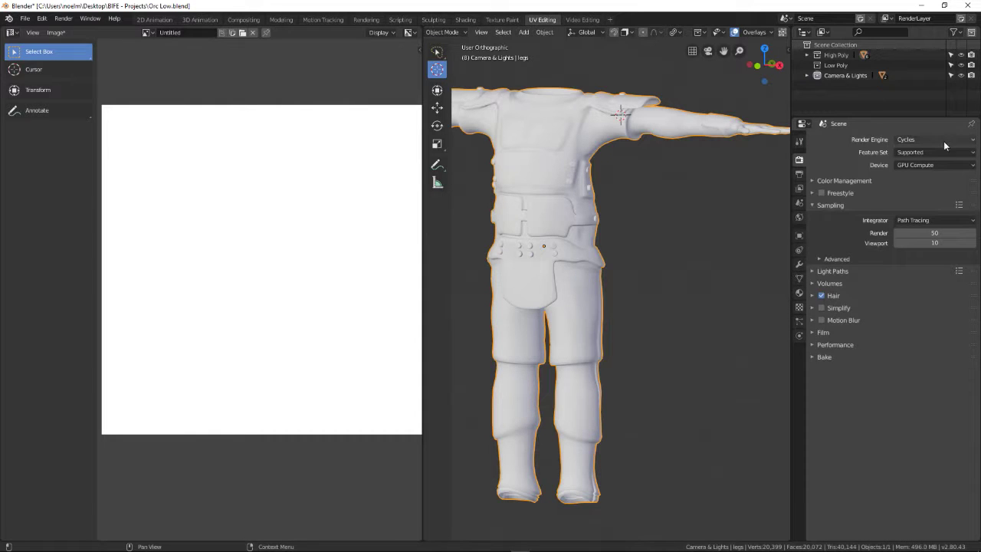
click(819, 357)
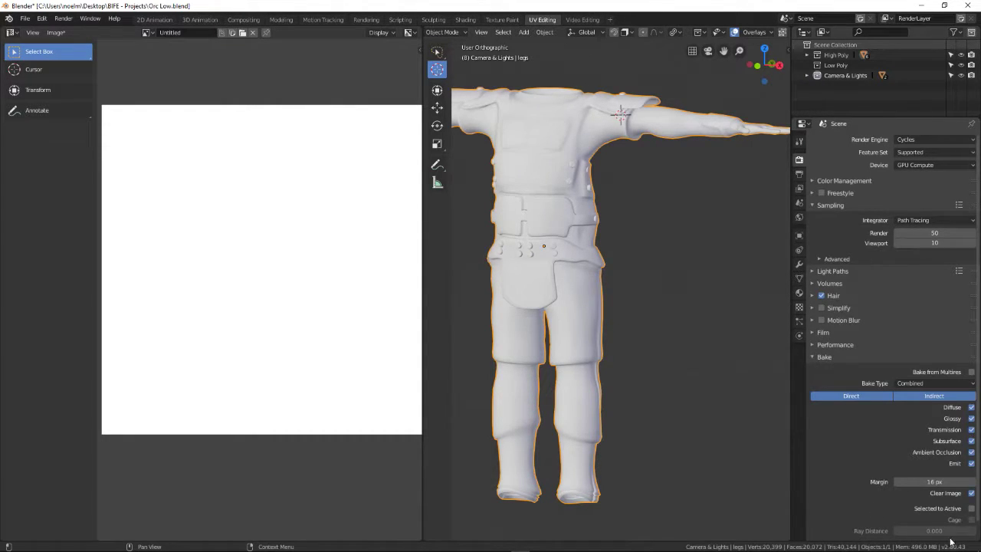
scroll(890, 480, down, 1)
click(897, 531)
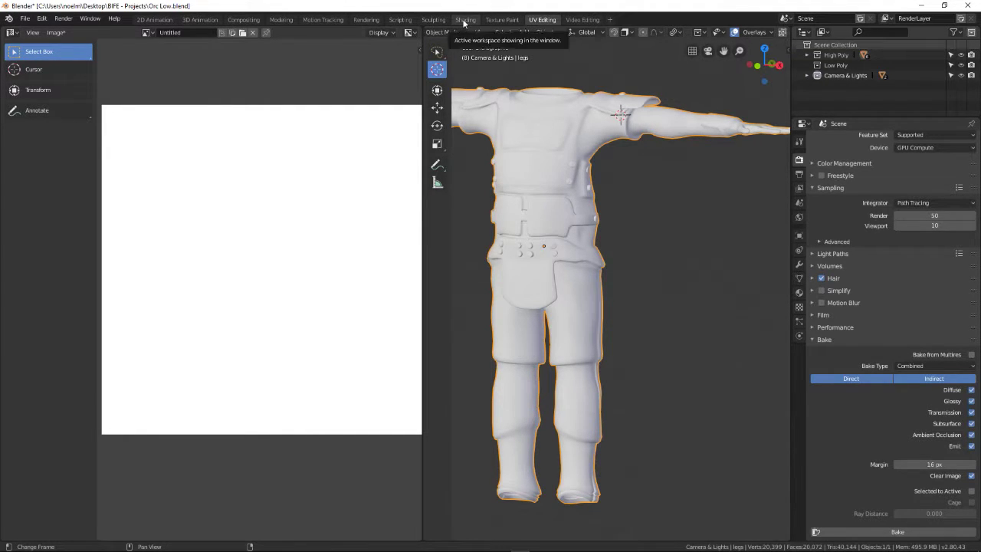
- Rename the new white image as "base diffuse"
click(166, 32)
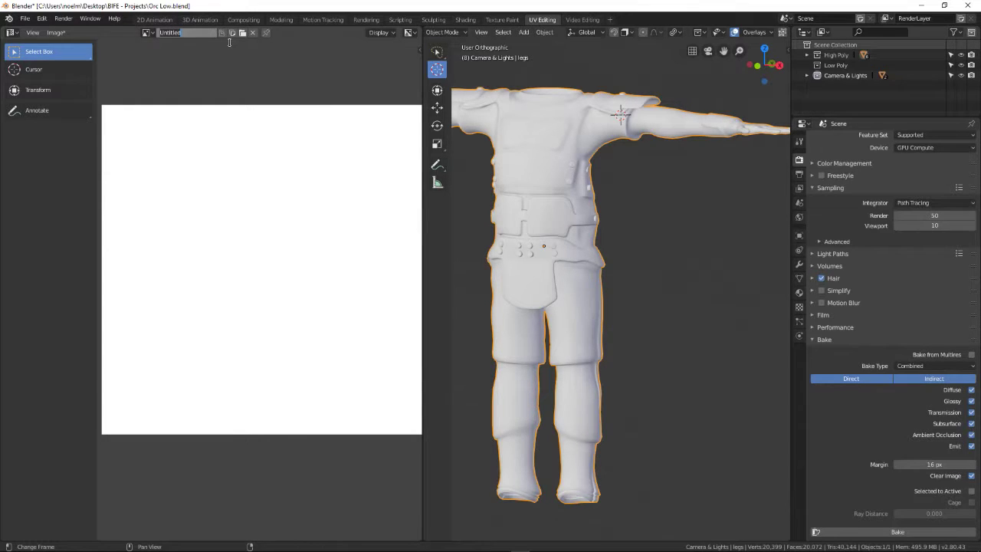
text(base it)
text(fuse)
key(Return)
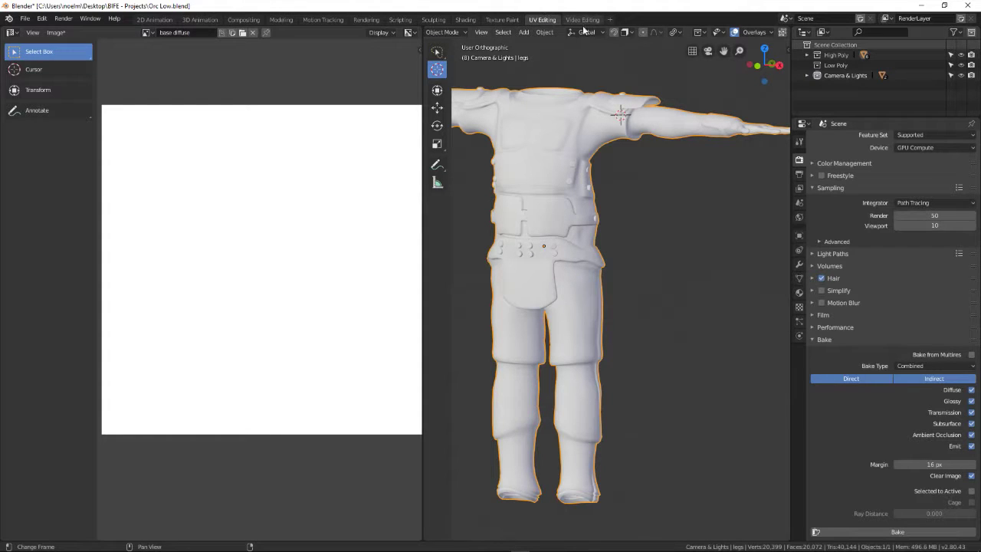
- In the Shading workspace, add an Image Texture node using the base diffuse image to the skin1 material, left of the Principled BSDF and unconnected
click(465, 19)
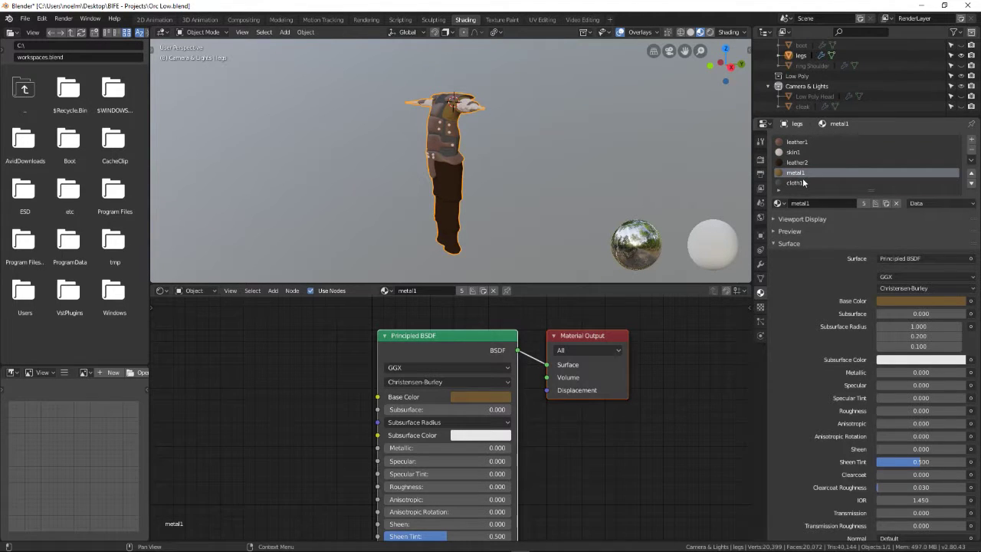
click(801, 153)
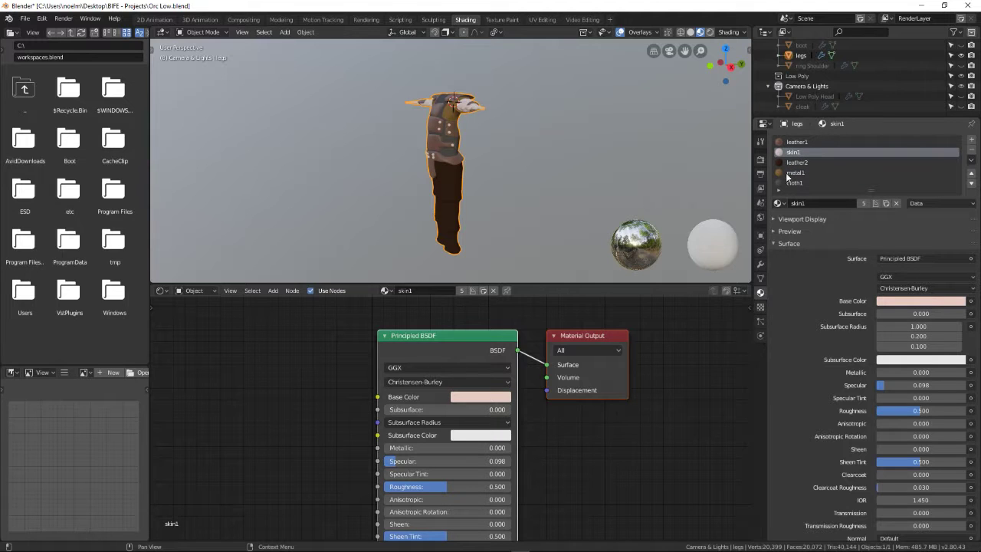
key(shift+a)
mouse_move(271, 448)
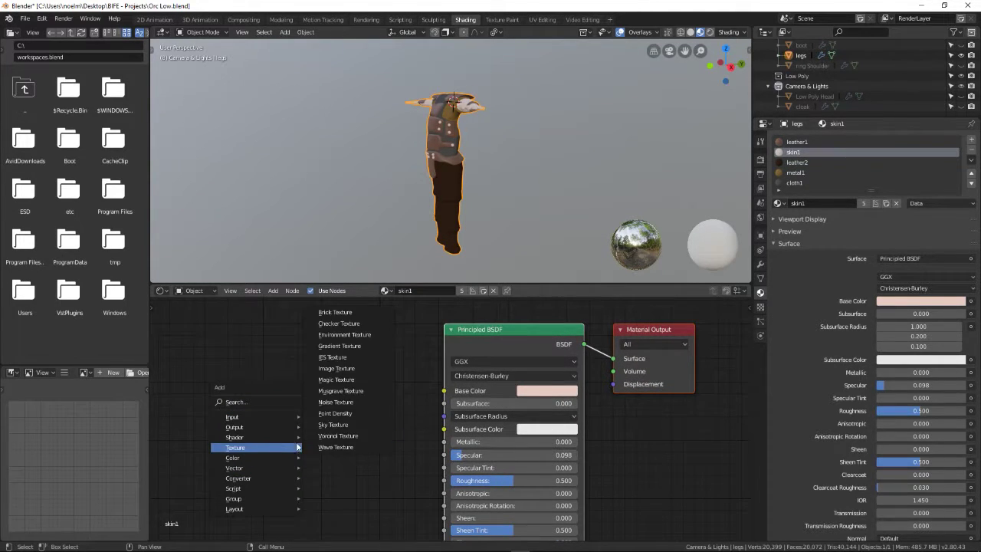
click(357, 375)
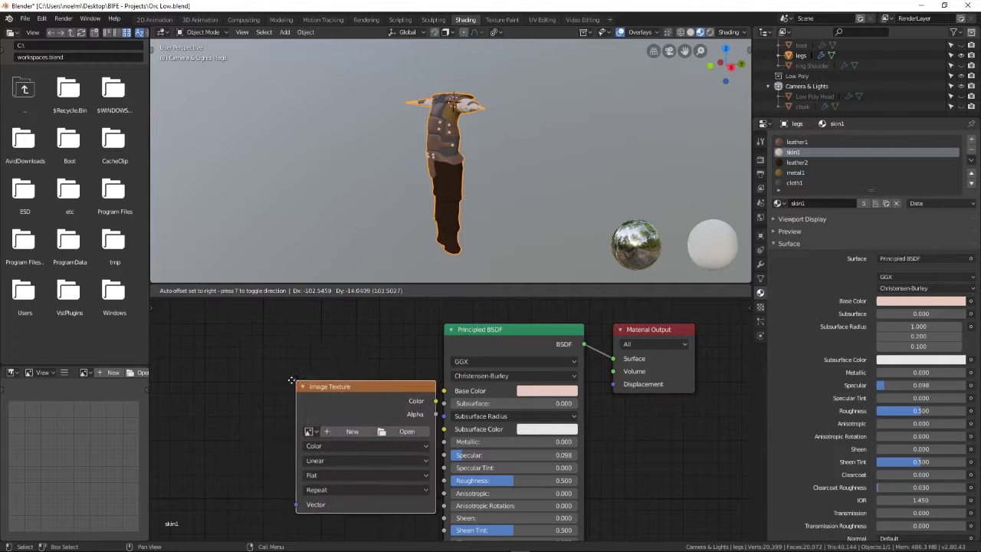
click(299, 376)
click(250, 405)
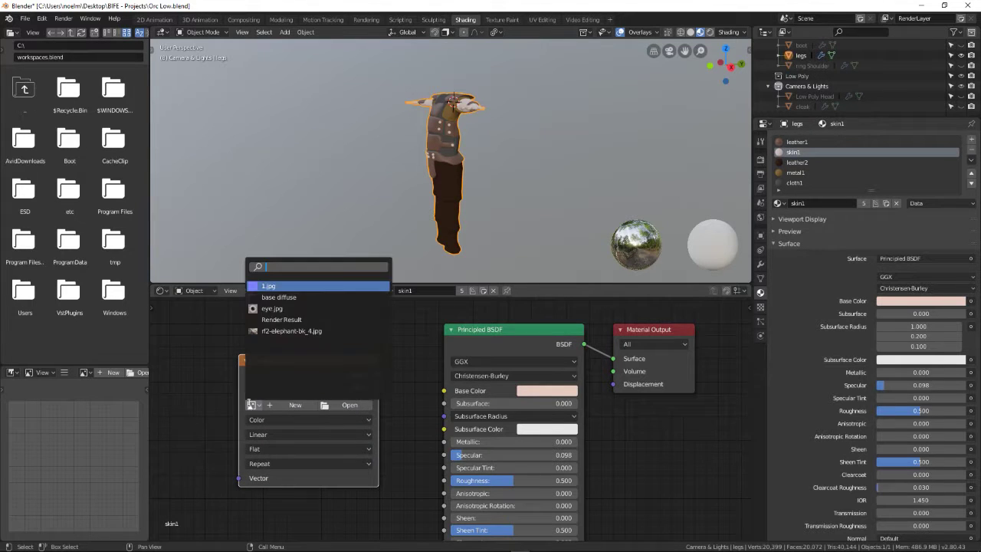
click(308, 296)
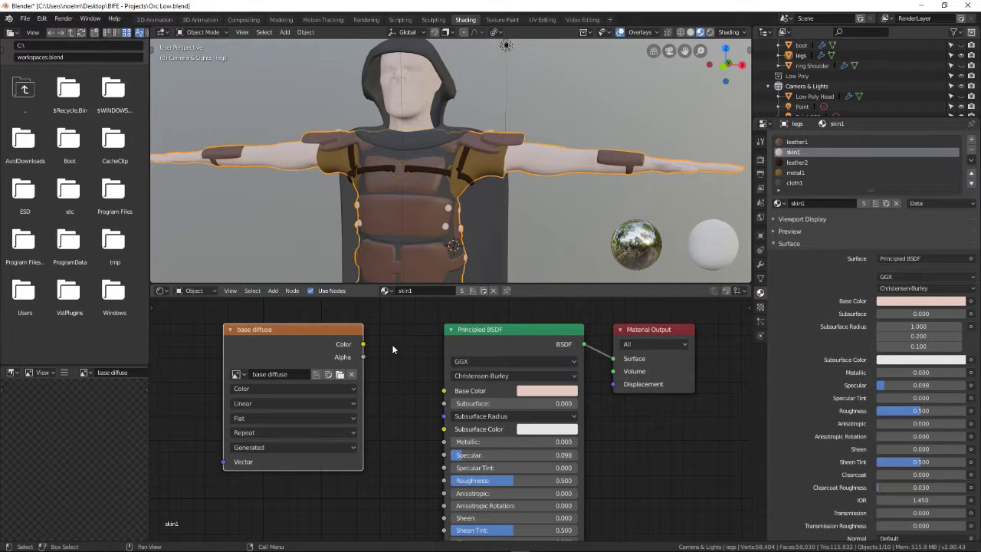
mouse_move(316, 328)
mouse_down()
mouse_move(295, 335)
mouse_move(317, 337)
mouse_up()
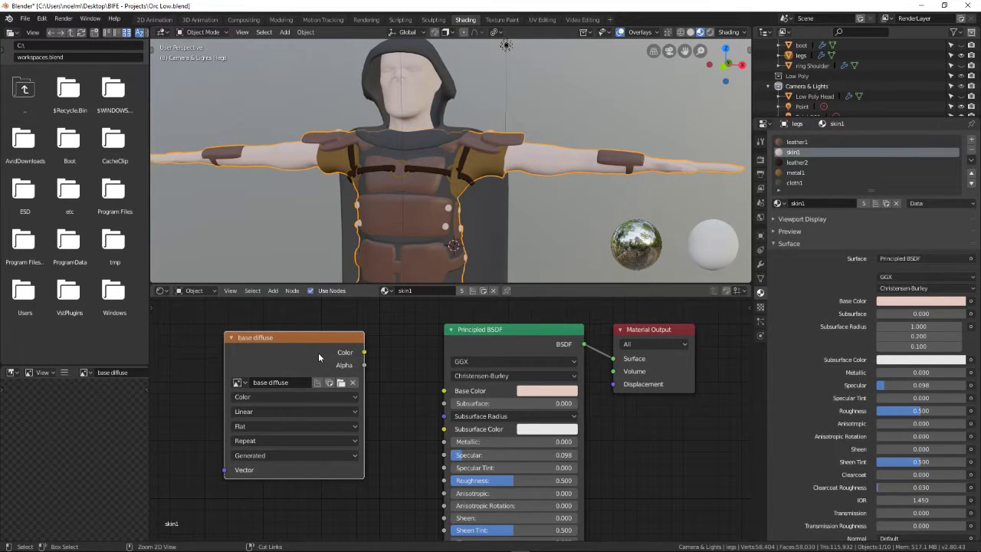
- Paste copies of the base diffuse image node into the leather1, leather2, metal1 and cloth1 materials
click(801, 142)
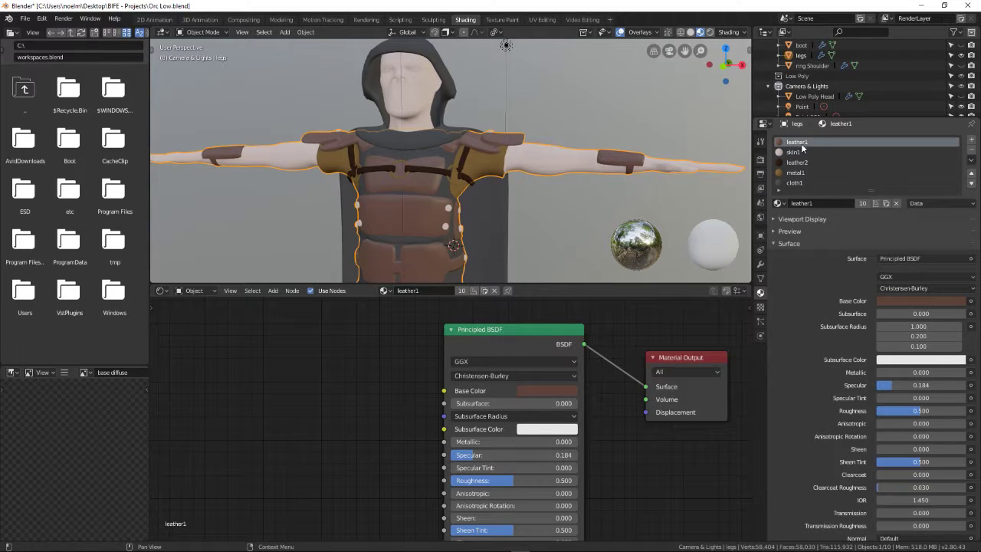
key(ctrl+v)
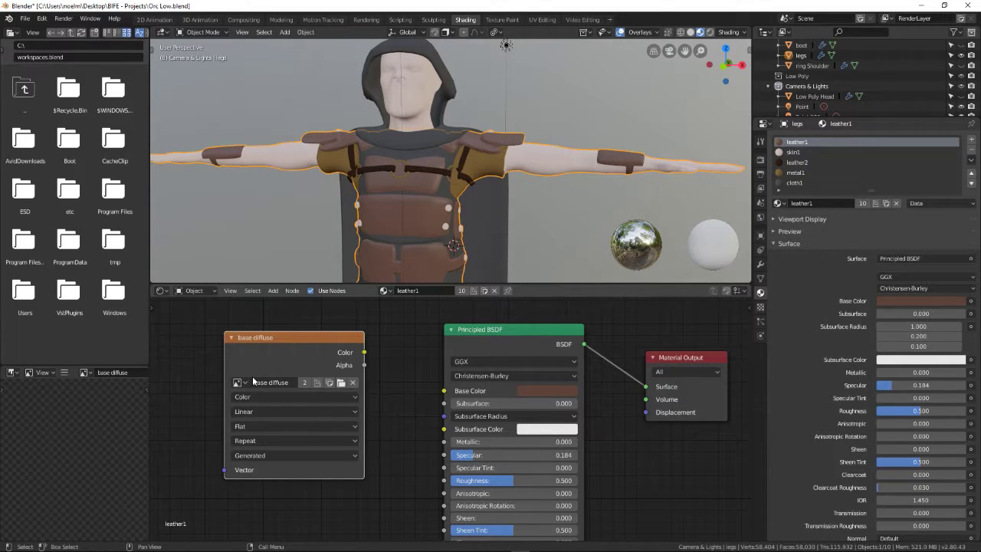
click(793, 163)
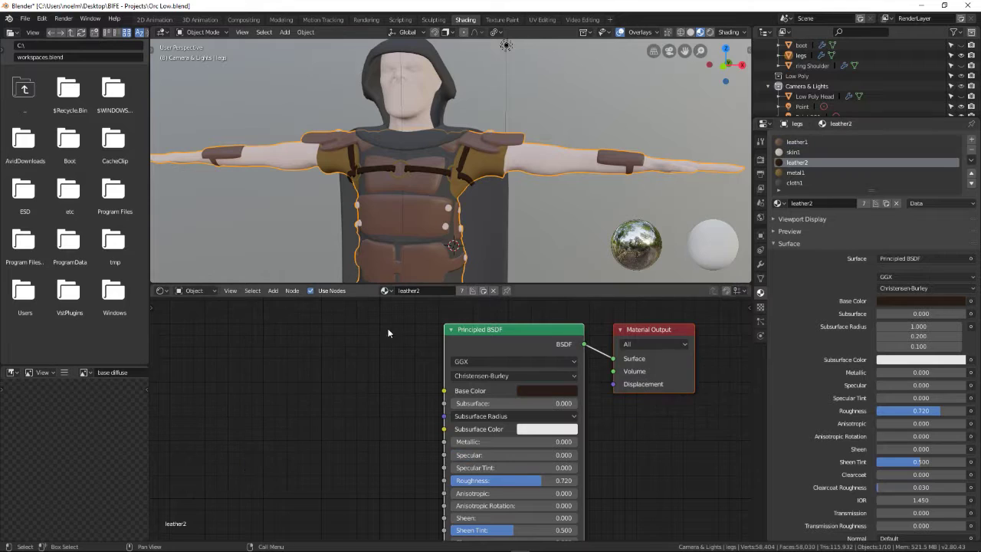
key(ctrl+v)
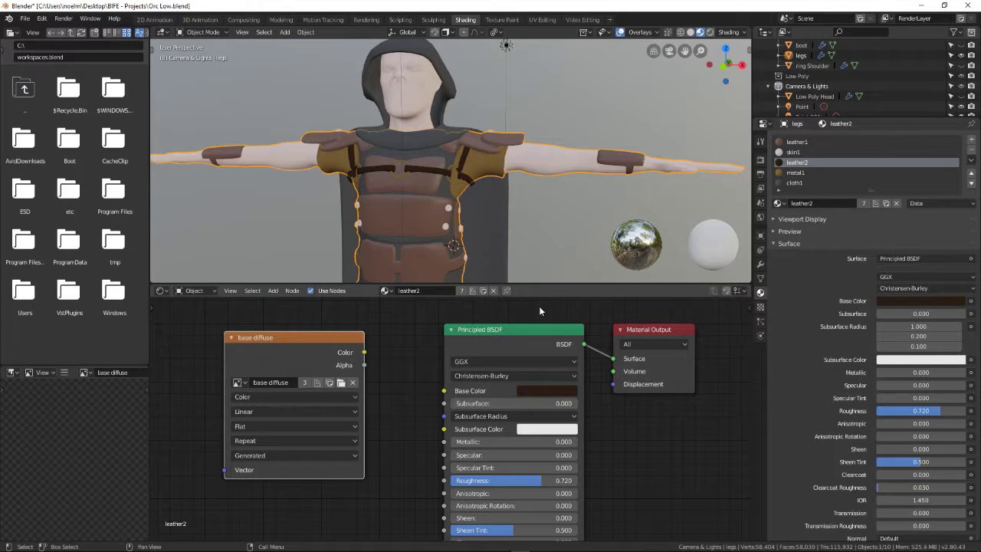
click(797, 173)
key(ctrl+v)
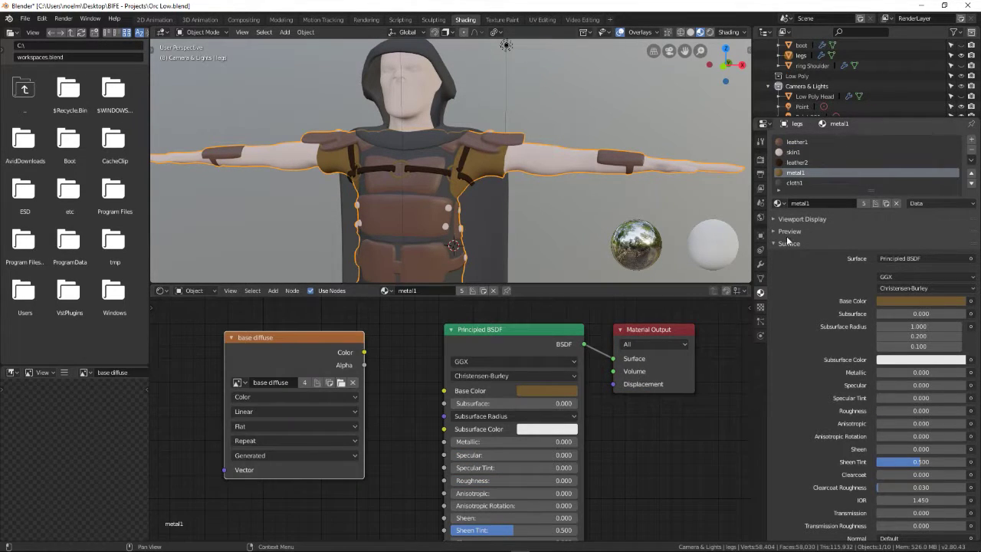
click(795, 183)
key(ctrl+v)
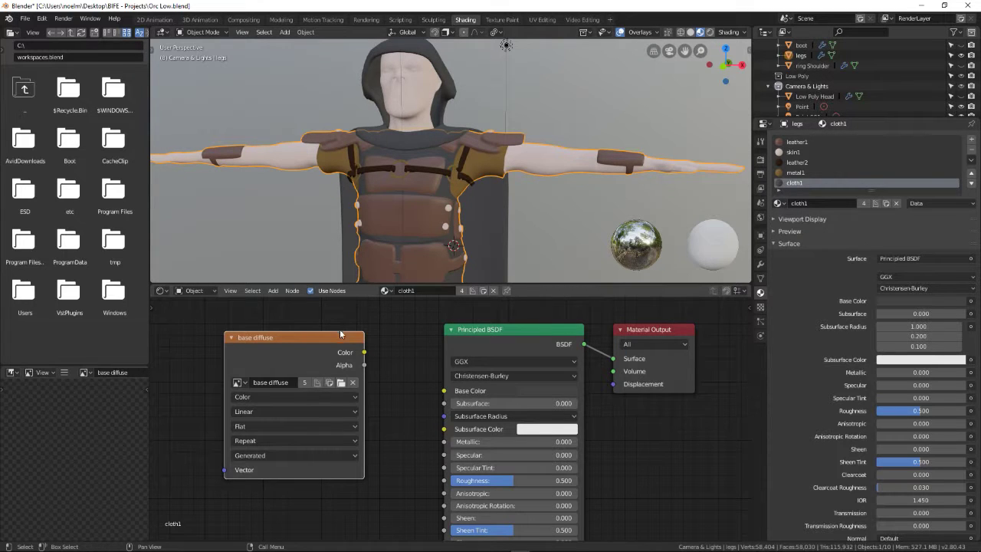
- Put the legs mesh in Edit Mode and display its UVs over the base diffuse image in the UV Editing workspace
scroll(468, 222, down, 3)
middle_drag(467, 222, 449, 221)
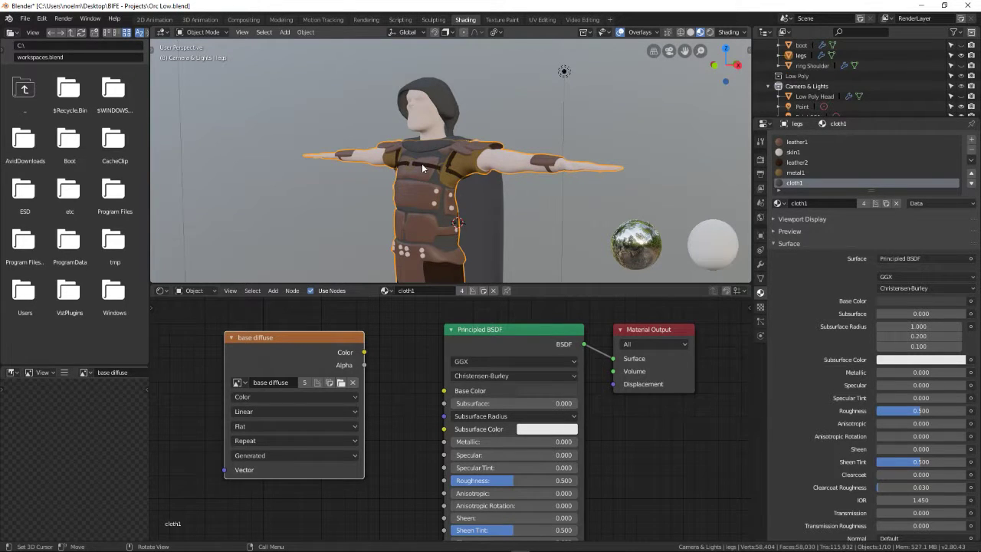
key(Tab)
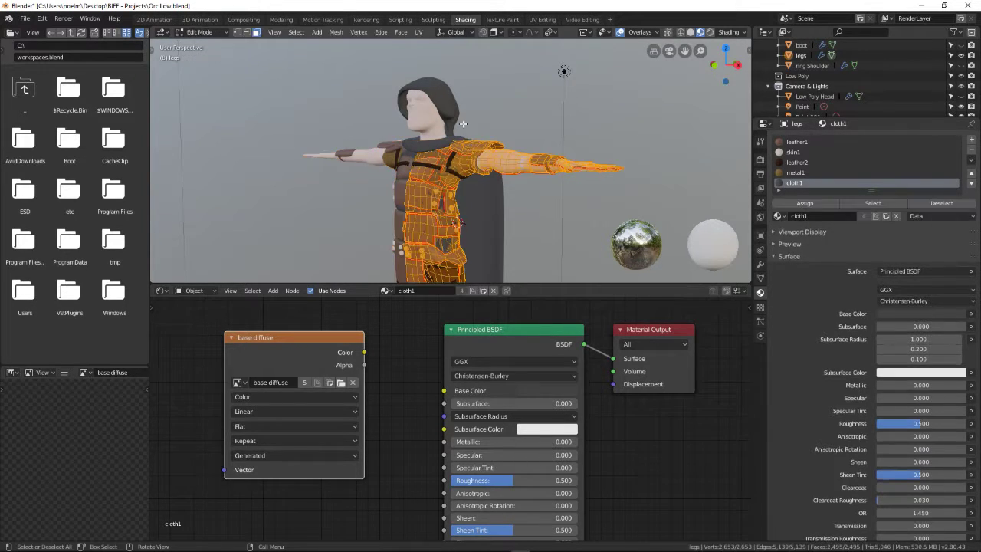
click(542, 19)
middle_drag(307, 234, 307, 201)
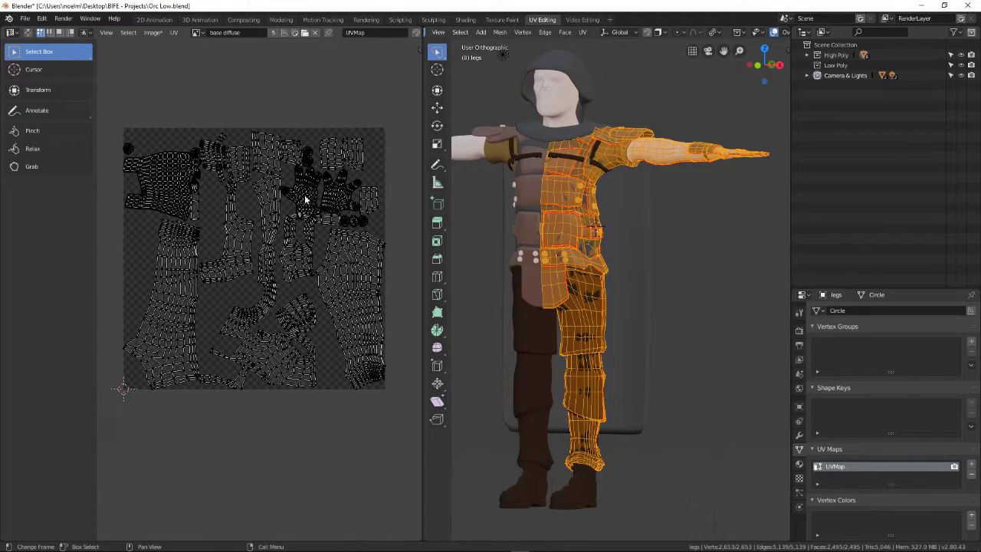
middle_drag(598, 200, 579, 202)
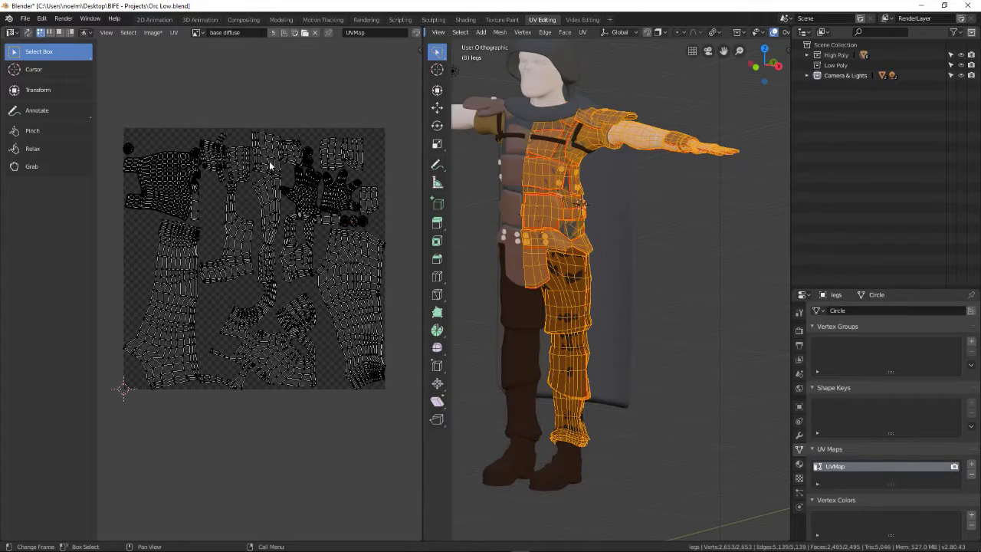
click(197, 32)
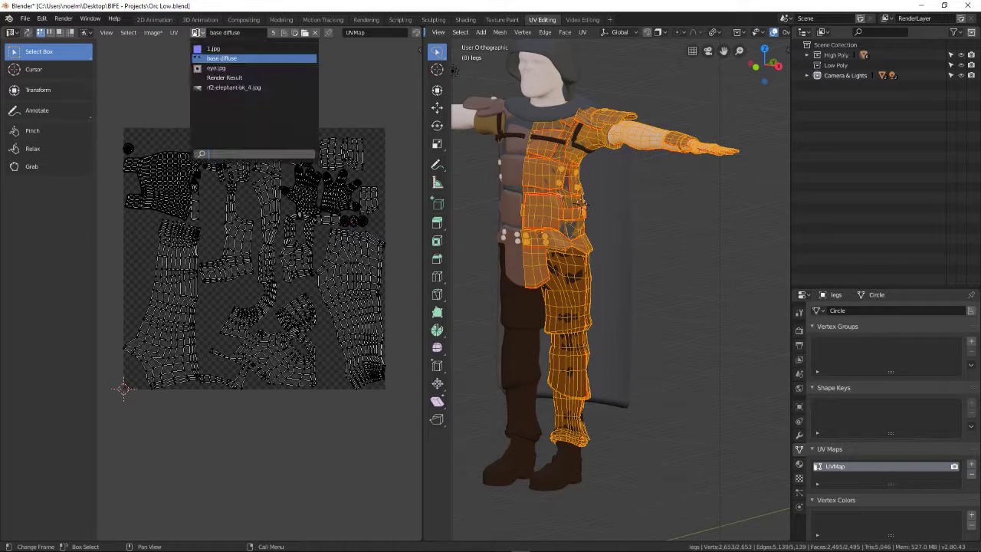
click(218, 58)
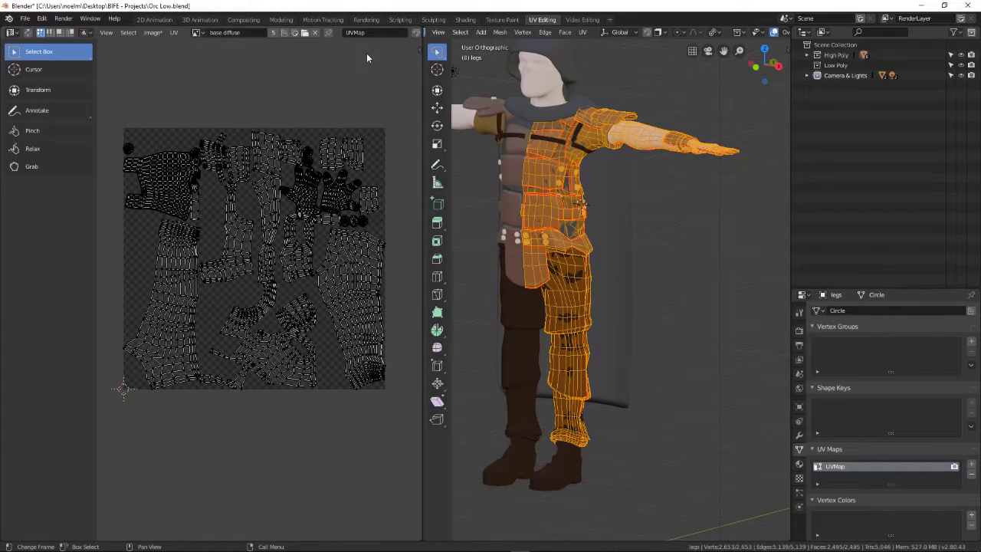
- Bake the legs mesh with the Diffuse bake type onto the base diffuse image
click(799, 464)
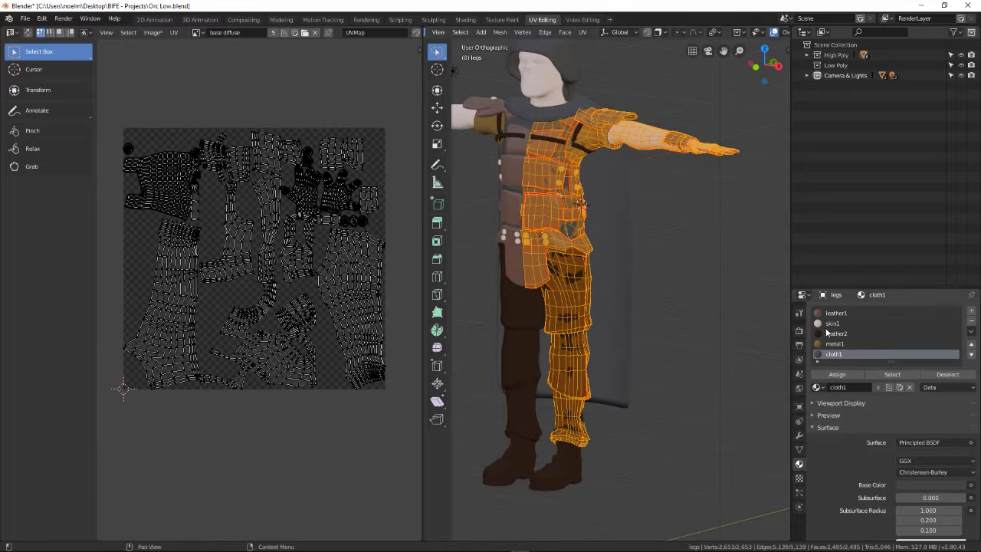
scroll(917, 360, down, 2)
scroll(865, 318, up, 2)
drag(873, 289, 856, 123)
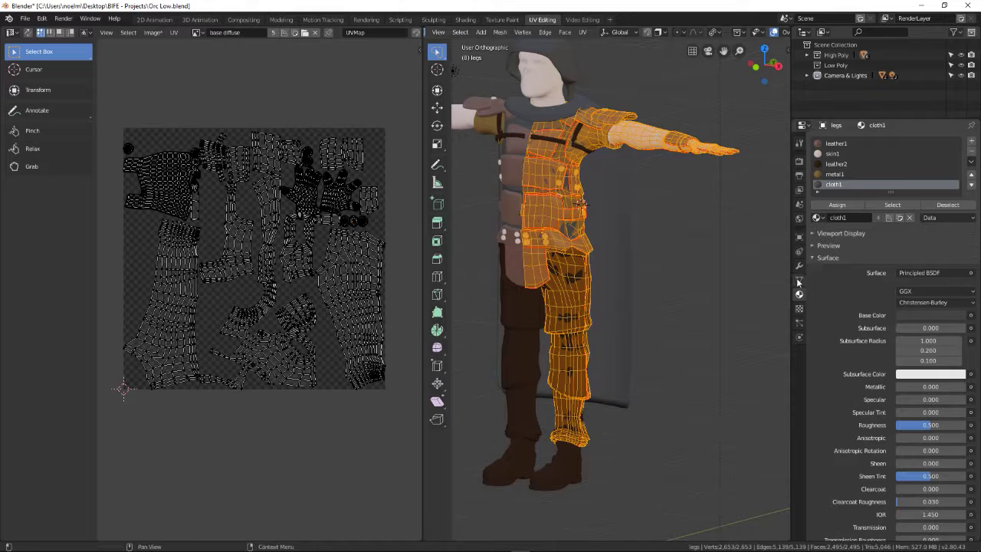
click(800, 162)
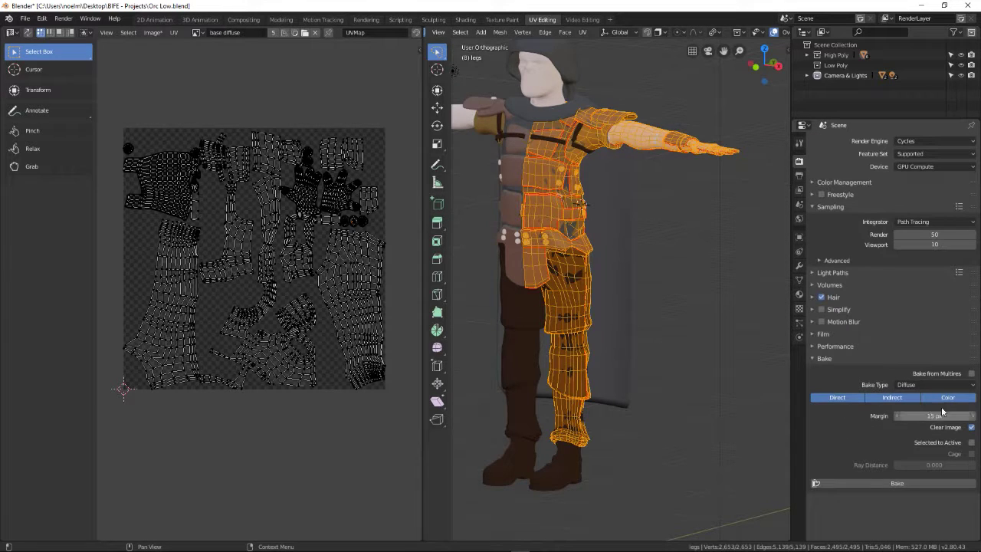
click(915, 385)
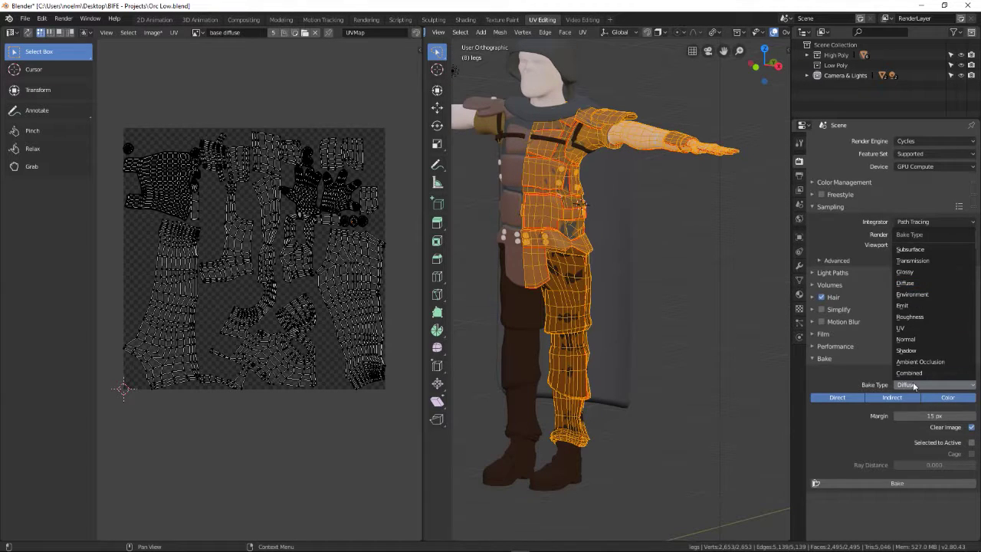
click(917, 283)
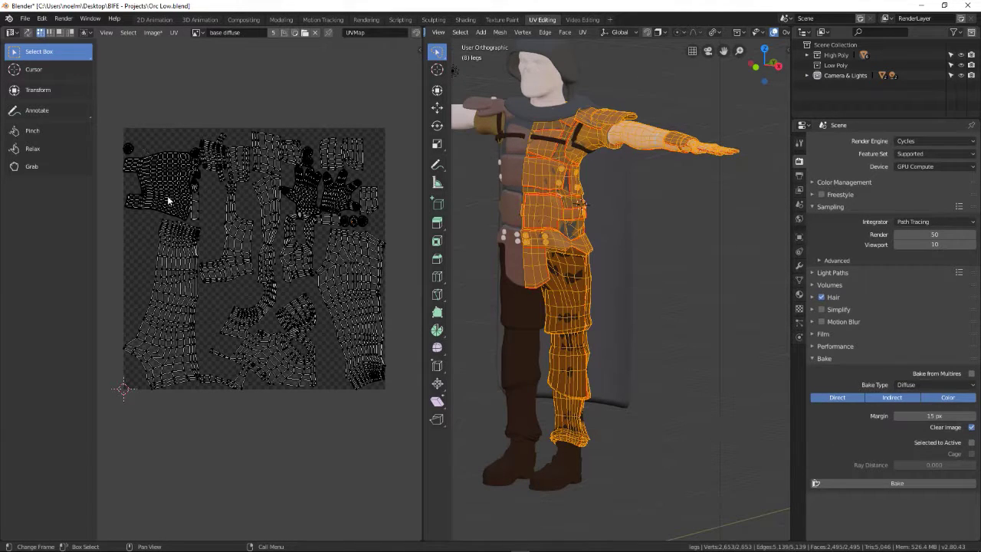
click(885, 484)
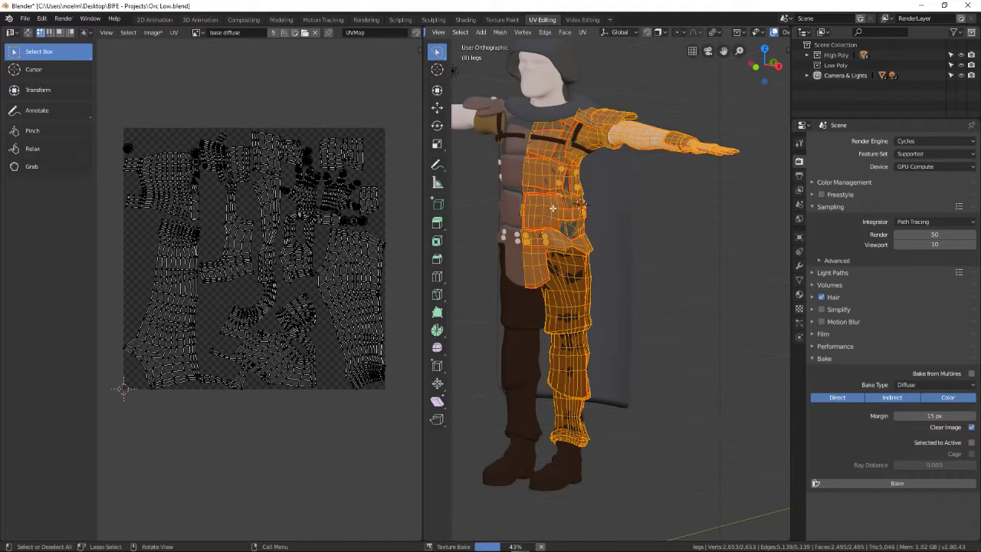
scroll(618, 179, down, 3)
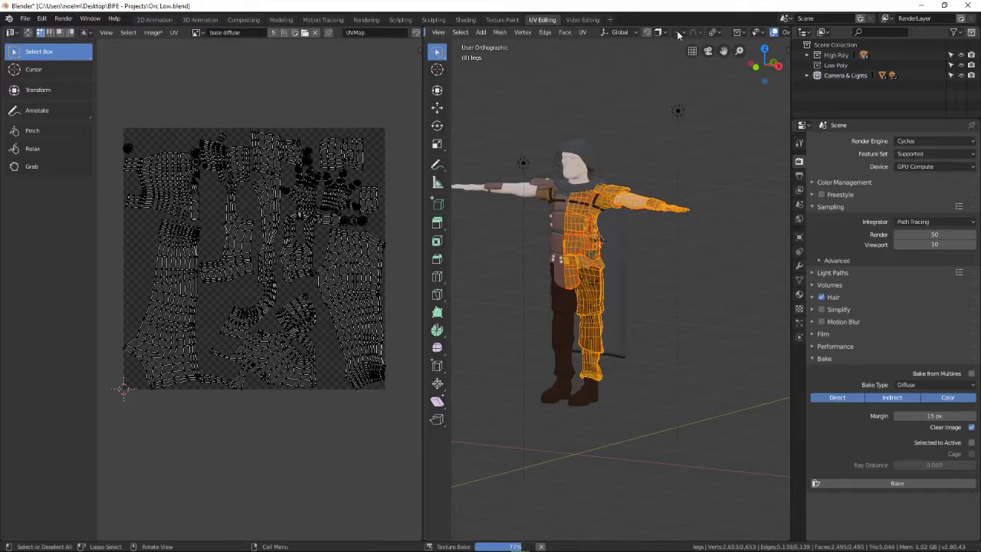
scroll(677, 33, down, 4)
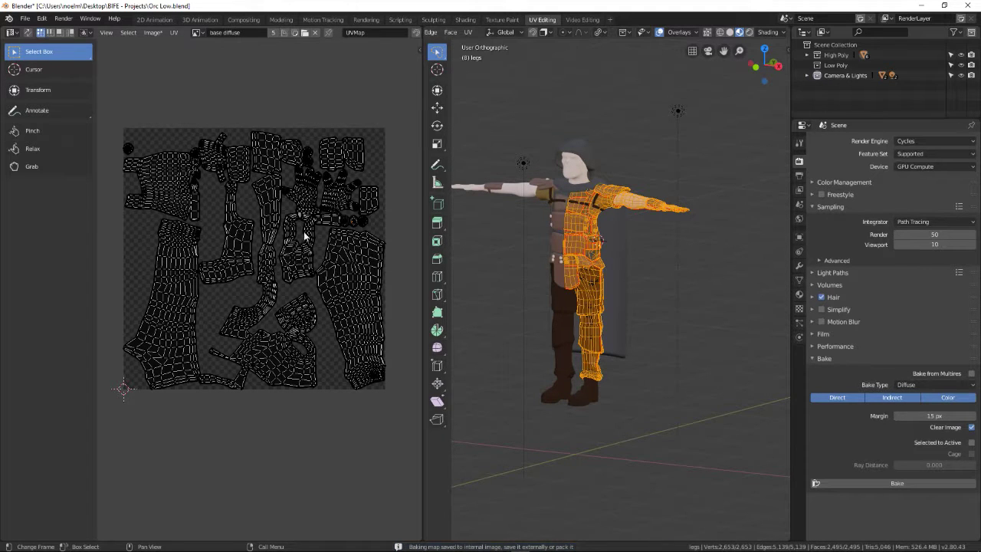
- Show the viewport in rendered shading and return the legs mesh to Object Mode to check the lighting and bake
click(749, 33)
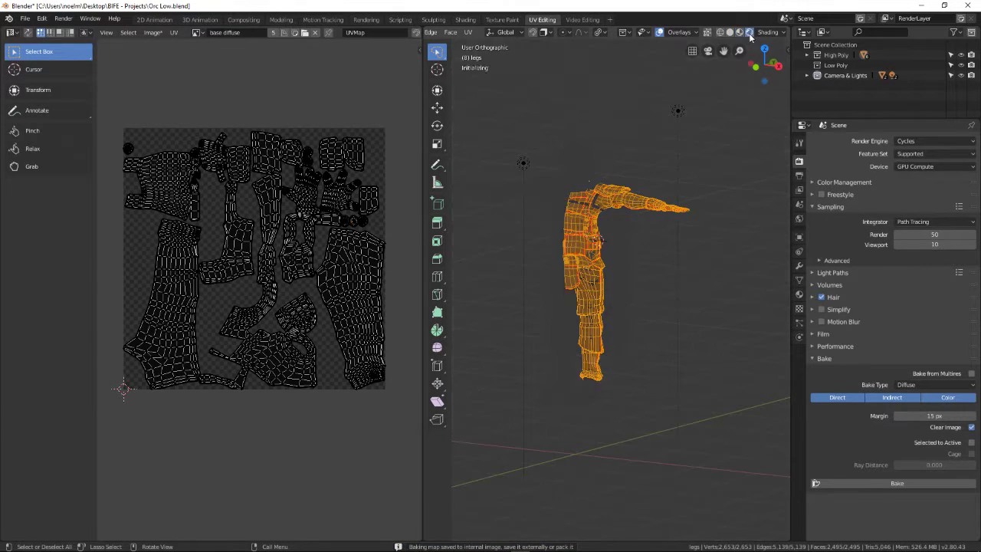
middle_drag(593, 253, 566, 244)
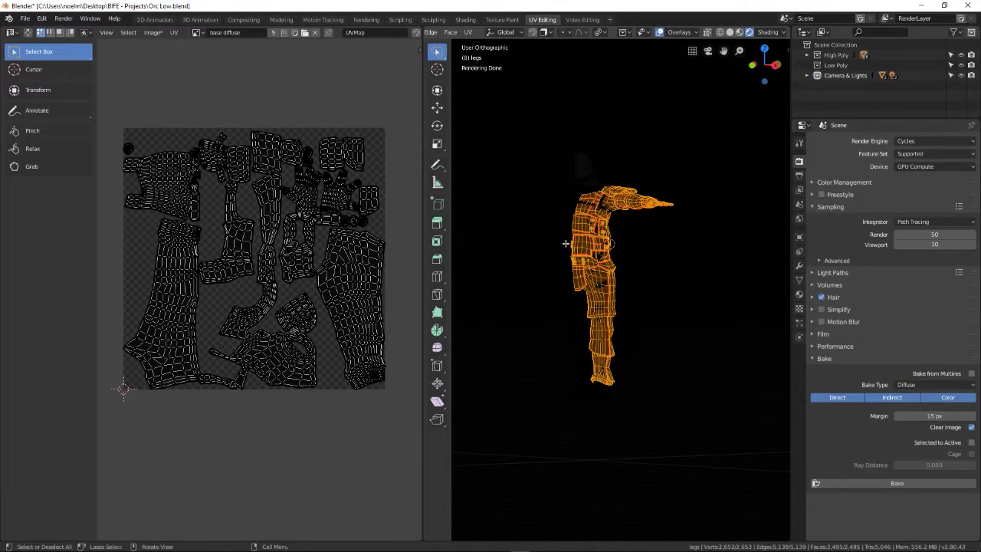
key(Tab)
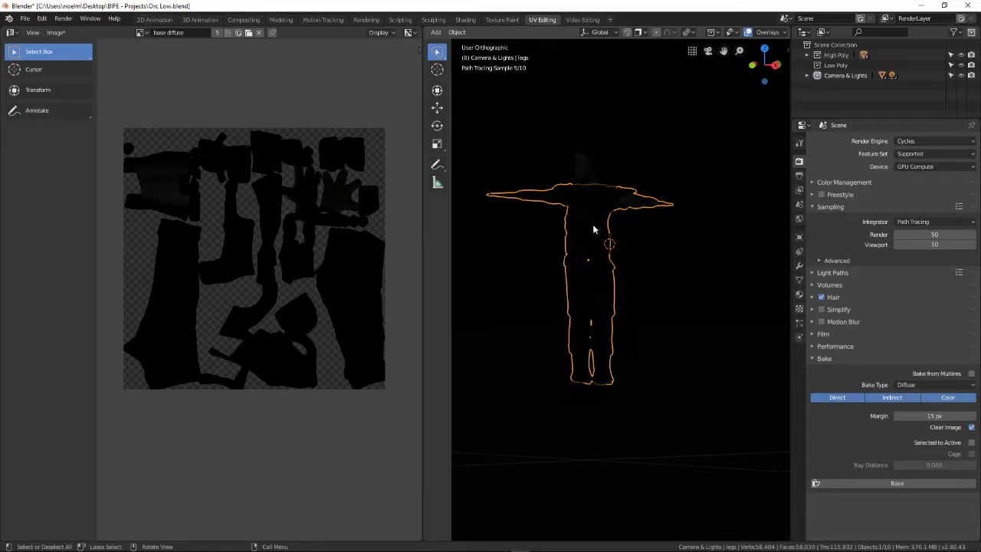
shift+middle_drag(587, 278, 611, 218)
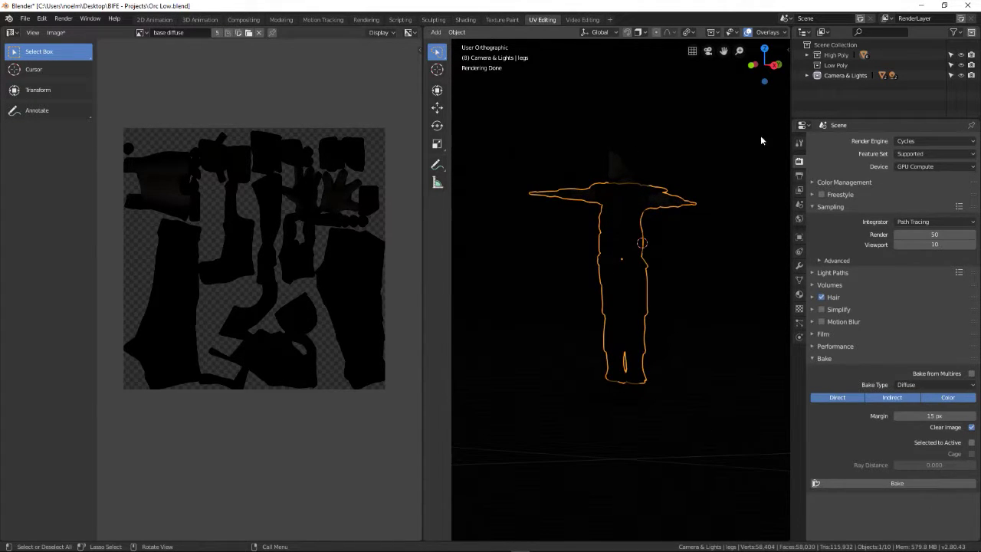
- Change the Point light in the Camera & Lights collection to a Sun and rotate it about -25.1° toward the character
click(807, 75)
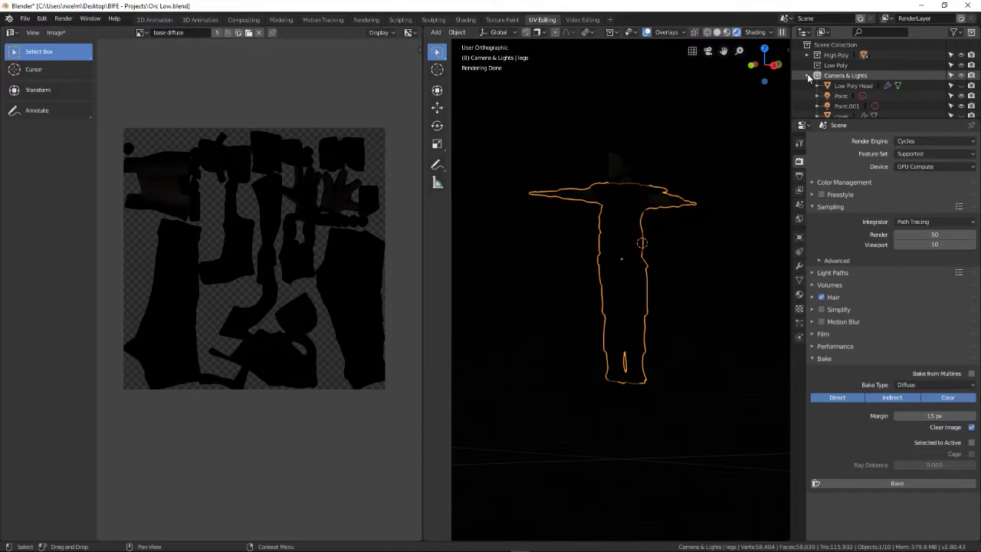
click(845, 106)
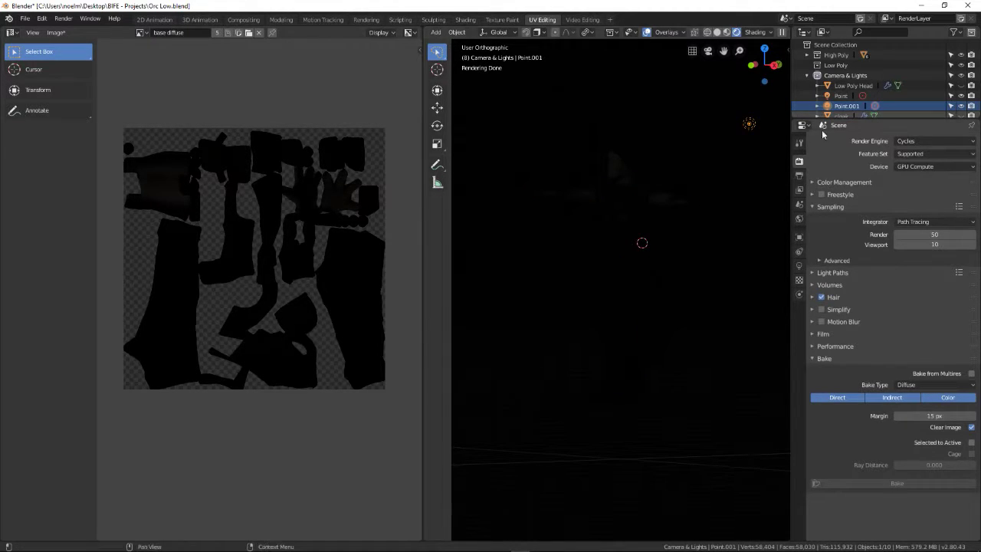
click(841, 95)
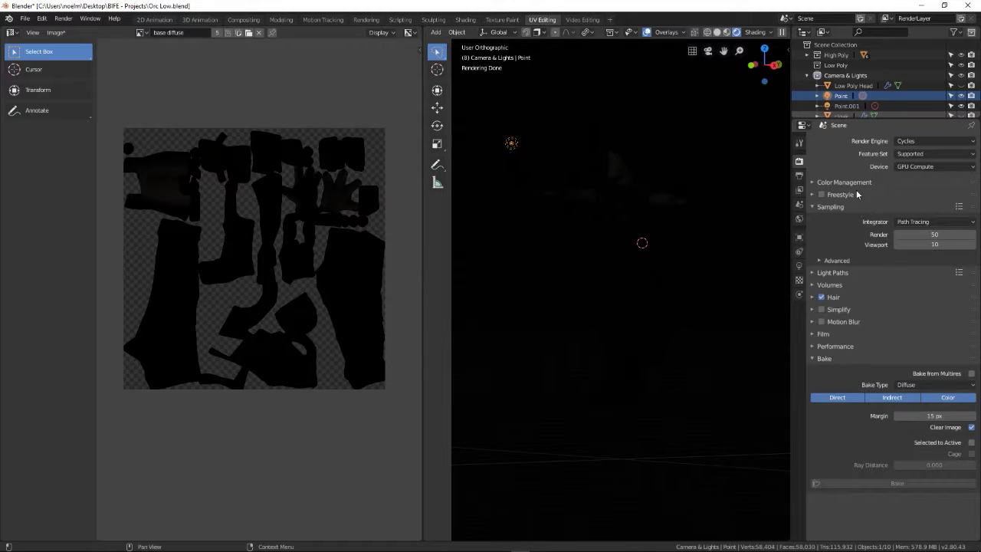
click(799, 266)
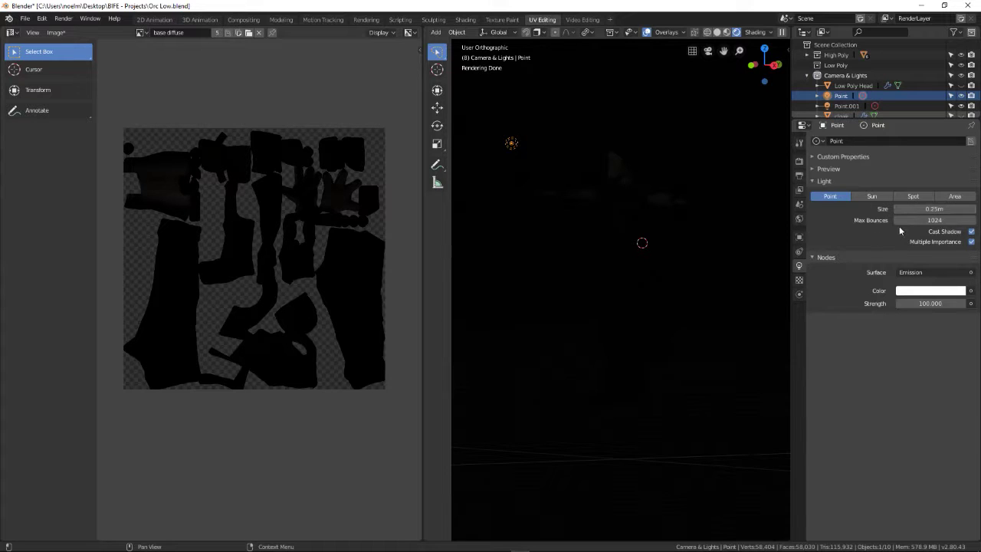
click(911, 303)
text(1000)
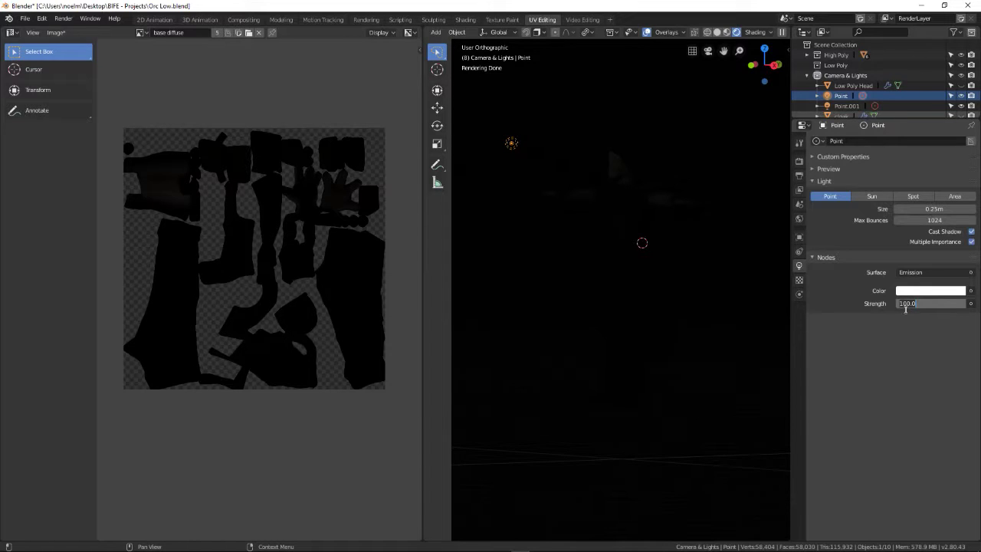
key(Return)
click(872, 196)
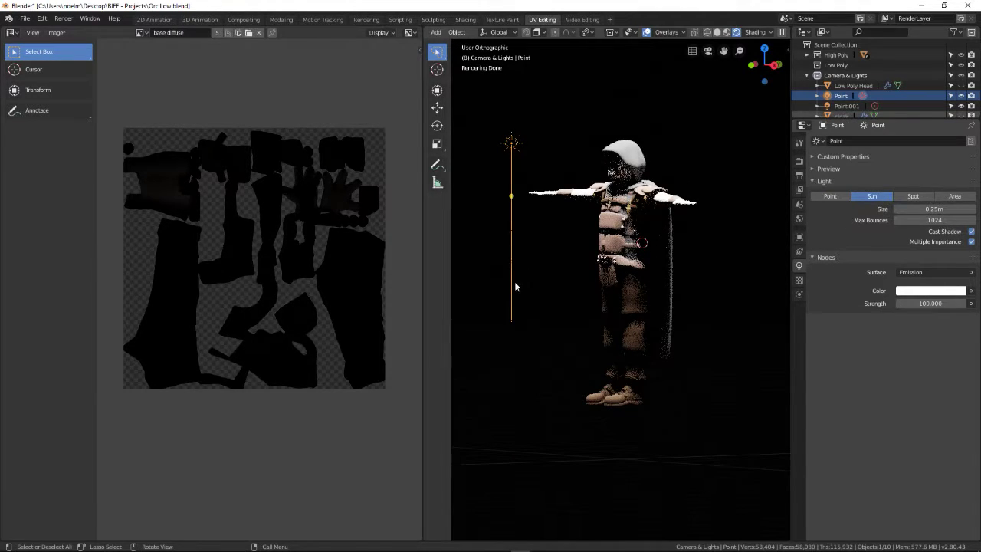
key(r)
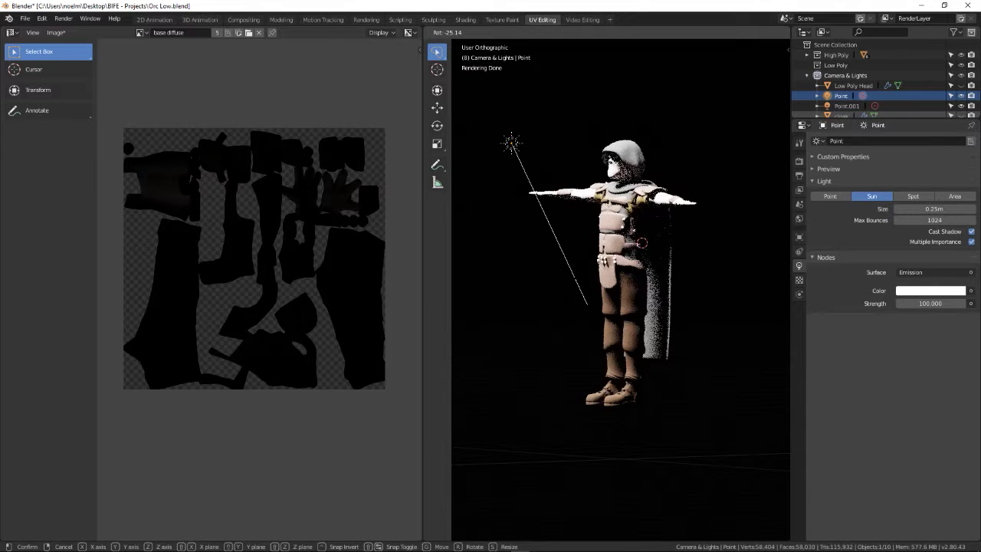
key(Return)
scroll(621, 276, down, 5)
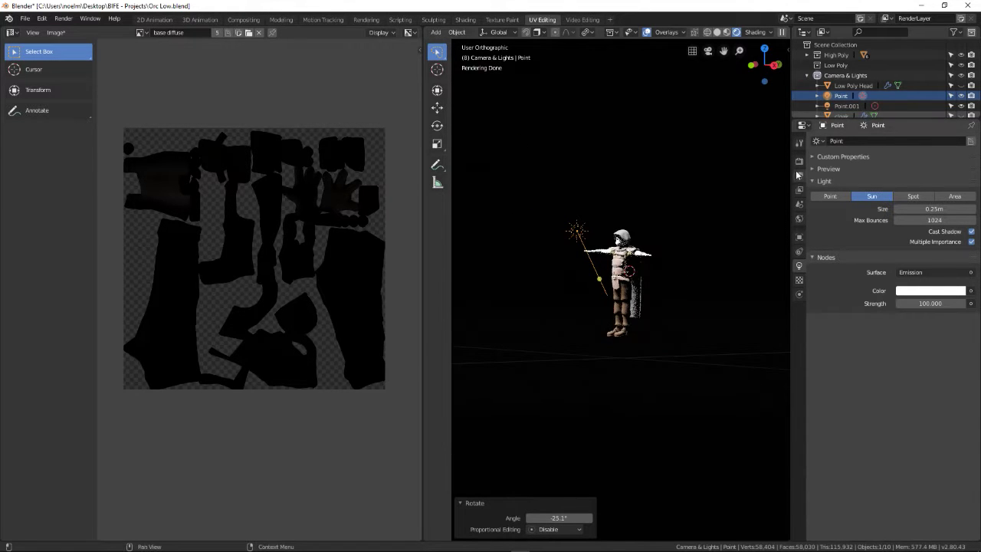
- Change the Point.001 light to a Sun and rotate it about 25.2° in the side view so it shines on the character's back
click(848, 106)
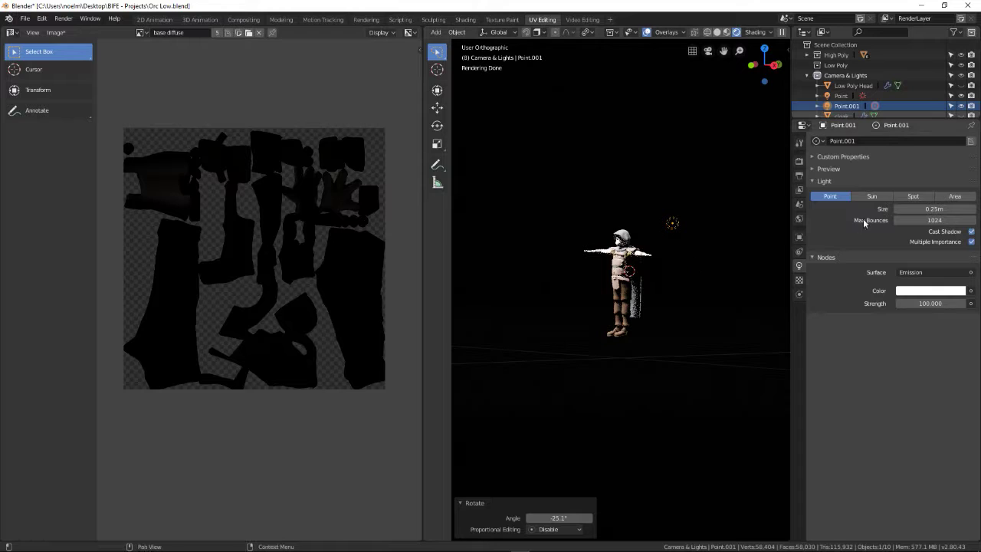
click(872, 197)
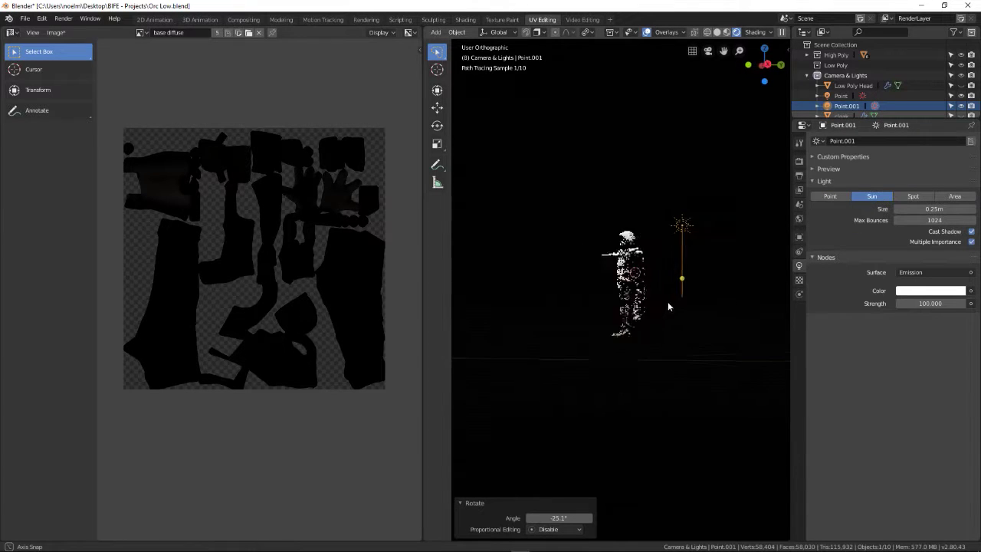
key(r)
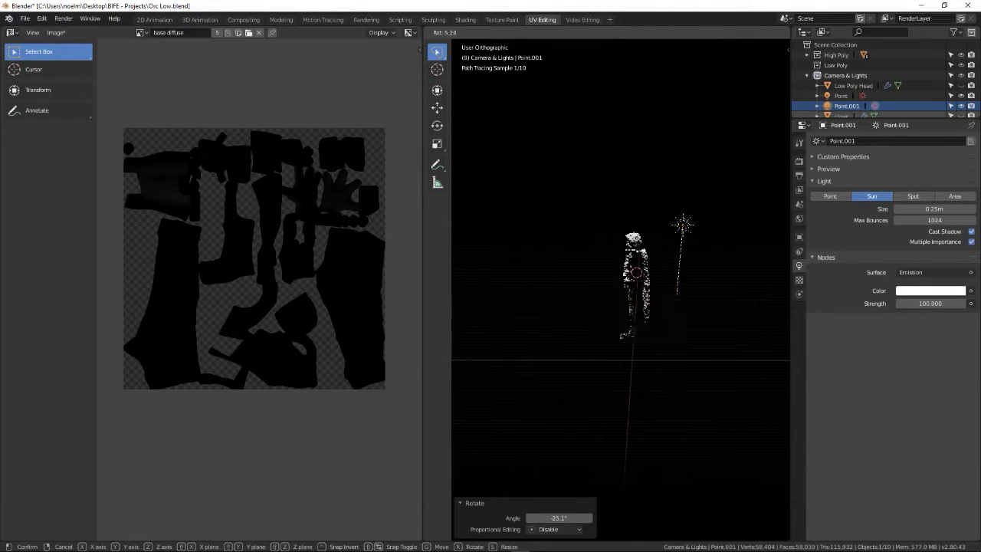
click(759, 314)
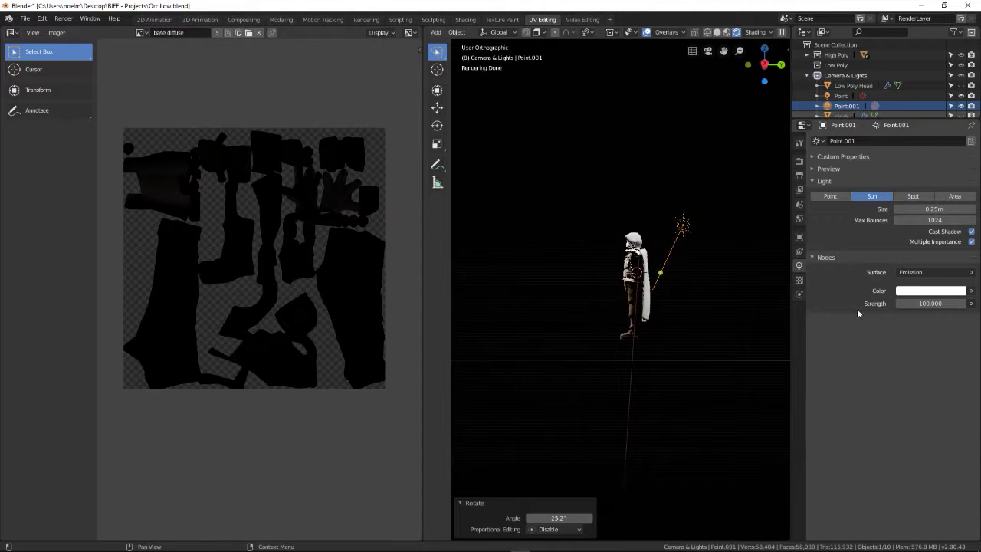
- Set the strength of both sun lights, Point.001 and Point, to 1
scroll(686, 291, up, 3)
click(917, 304)
text(1)
key(Return)
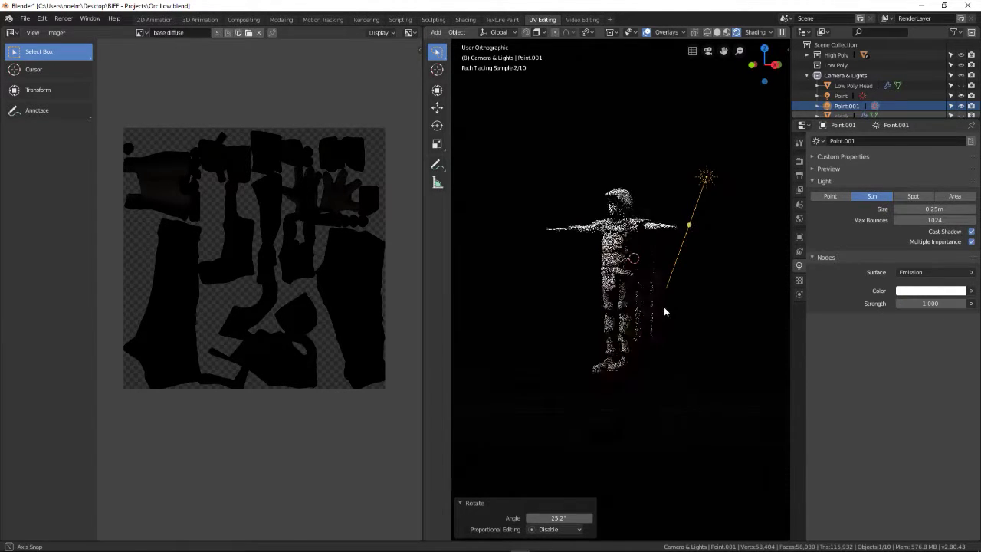
click(842, 95)
click(910, 304)
text(1)
key(Return)
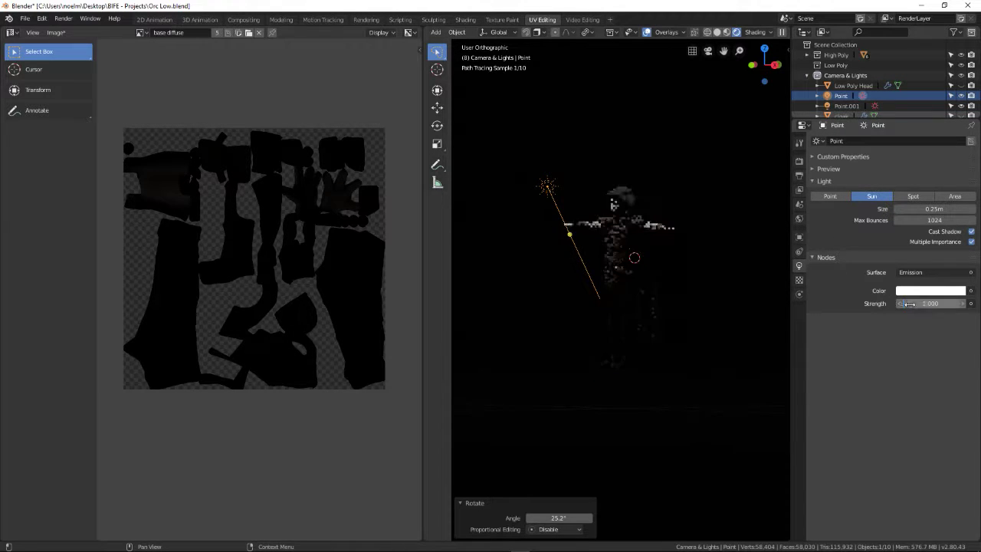
- Select the legs mesh and put it back in Edit Mode with its UVs shown
scroll(709, 288, up, 5)
middle_drag(698, 285, 604, 211)
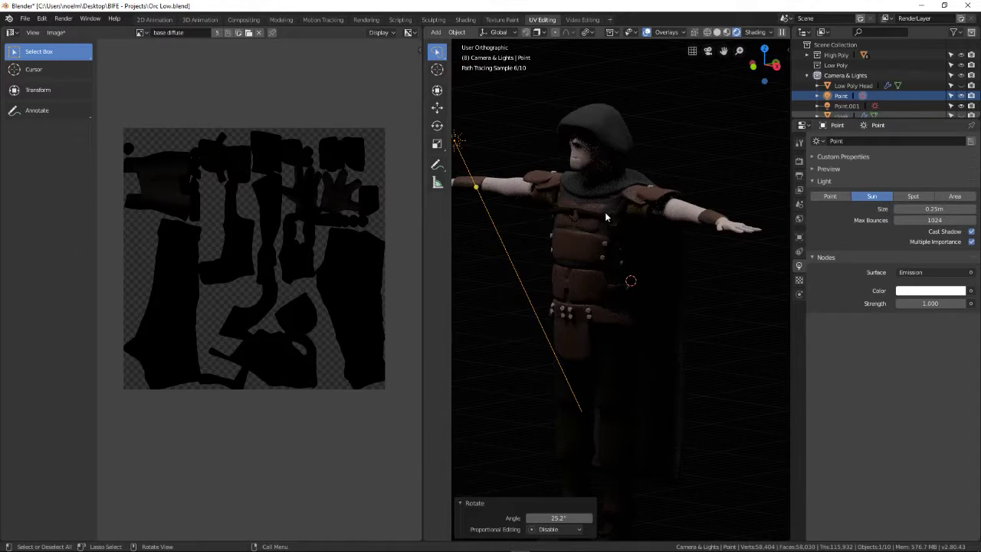
click(597, 236)
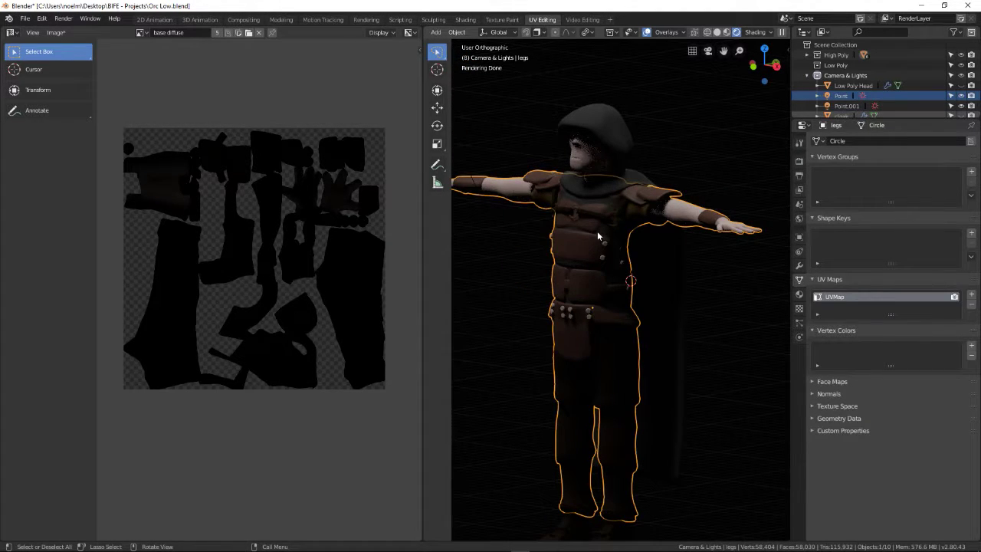
key(Tab)
middle_drag(590, 257, 553, 264)
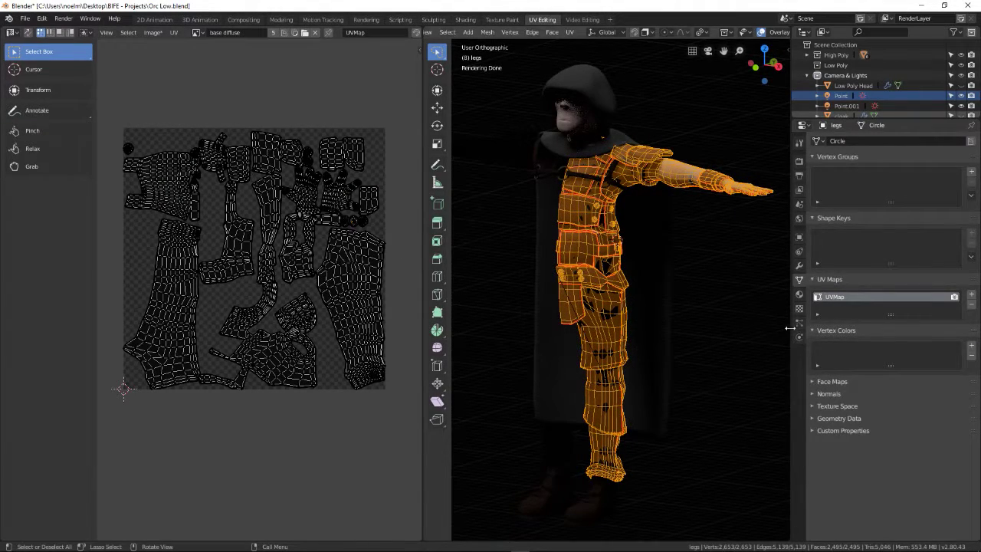
- Bake the legs mesh's Diffuse pass with Direct, Indirect and Color contributions to the base diffuse image, then return to Object Mode
click(799, 160)
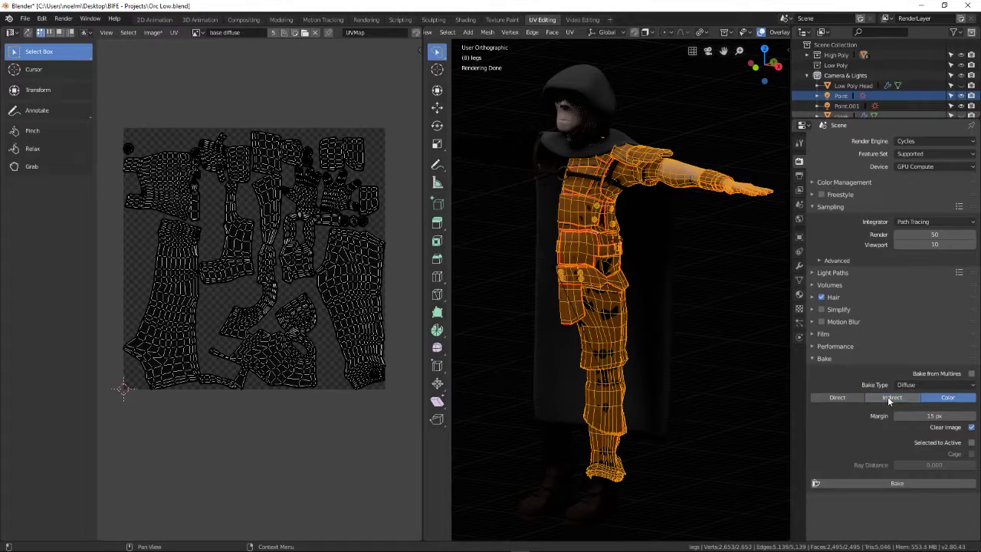
click(895, 484)
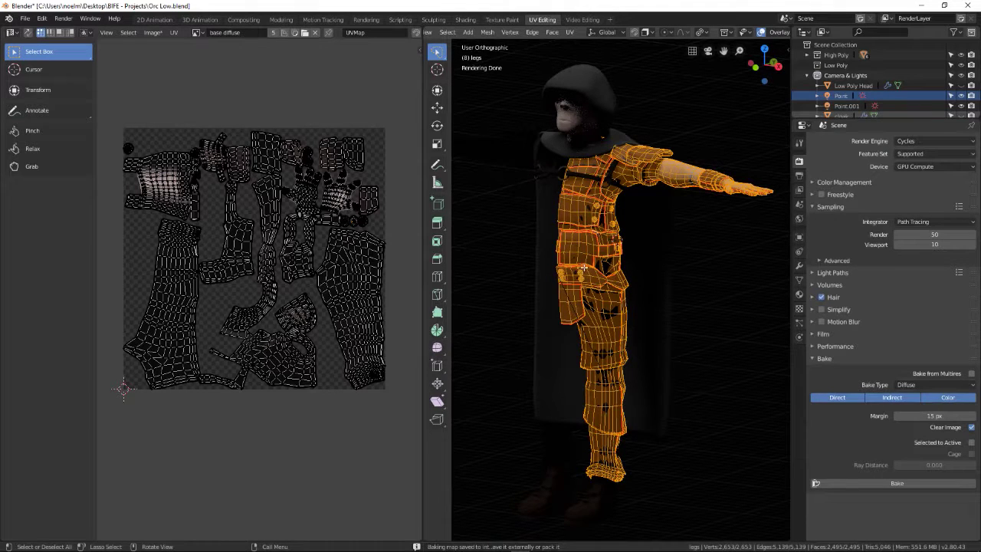
key(Tab)
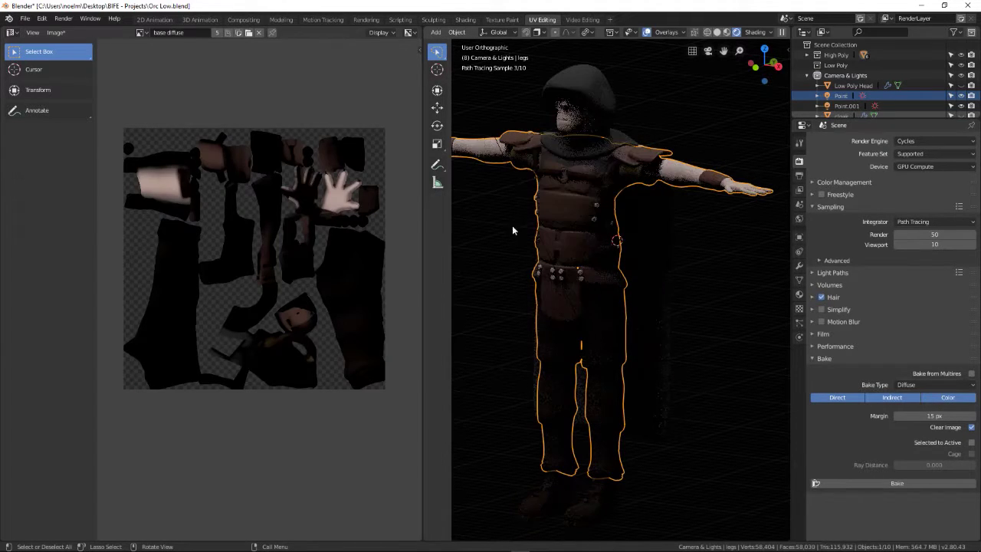
- Turn off the Direct and Indirect contributions and rebake the legs mesh's diffuse with Color only
scroll(368, 233, up, 4)
middle_drag(365, 232, 260, 288)
scroll(260, 276, down, 3)
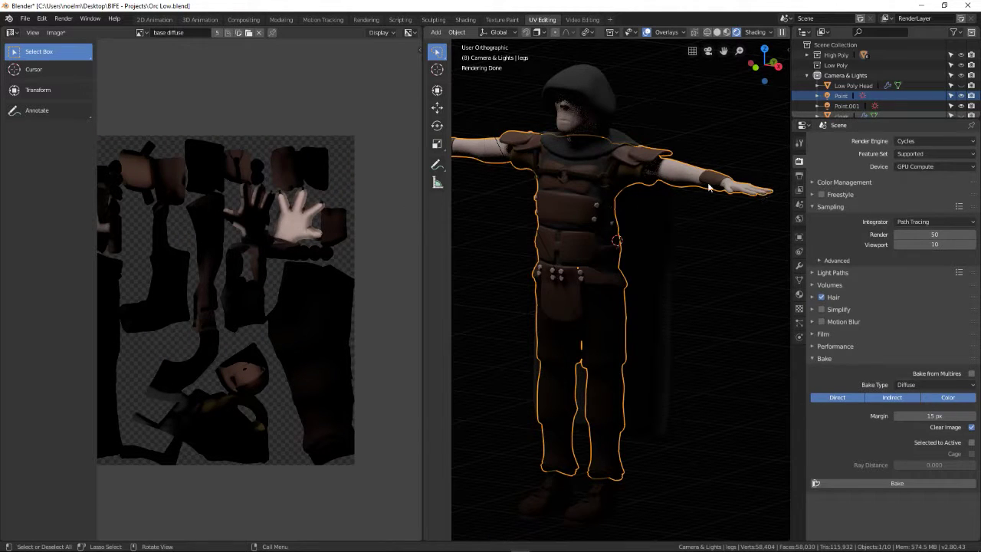
scroll(264, 220, down, 2)
middle_drag(278, 222, 266, 231)
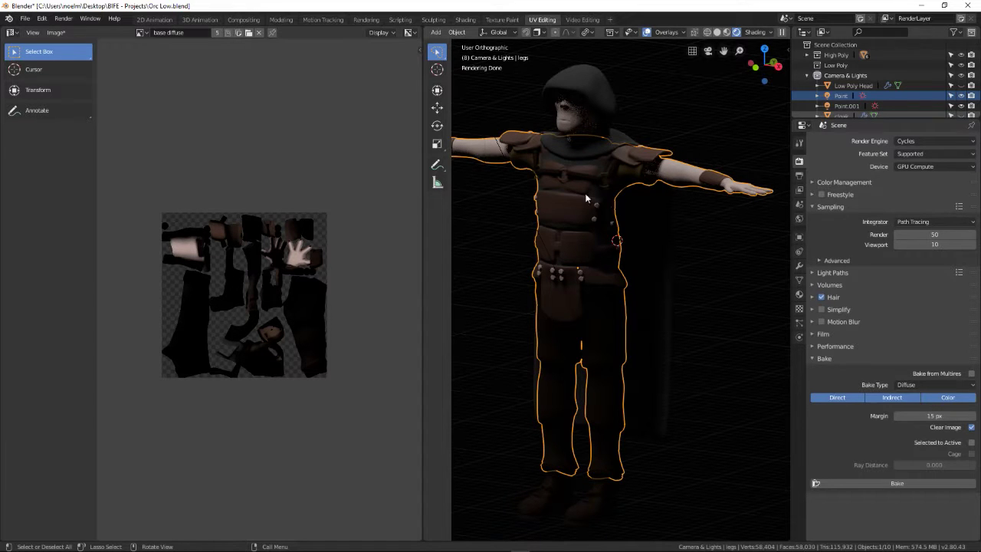
scroll(261, 276, up, 3)
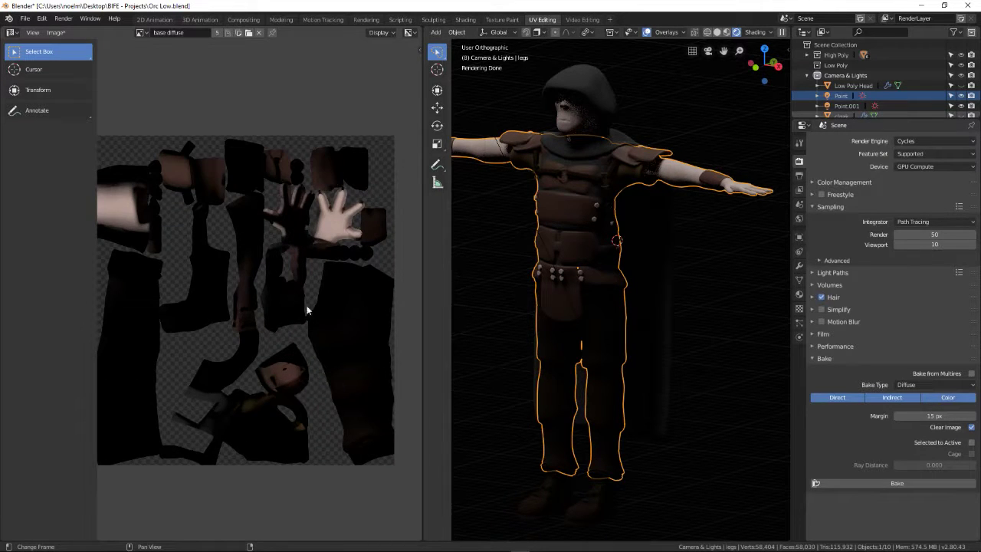
scroll(340, 288, down, 2)
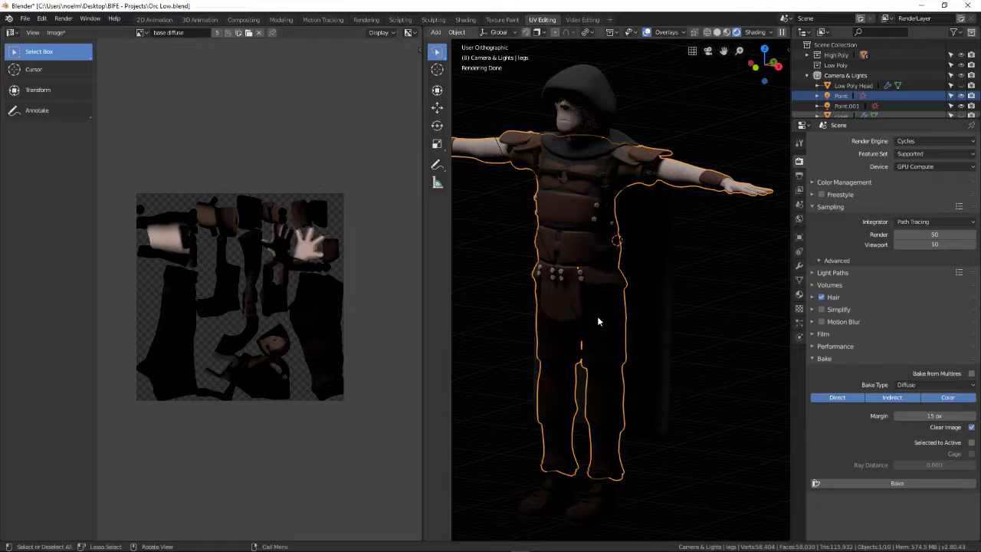
click(837, 397)
click(892, 398)
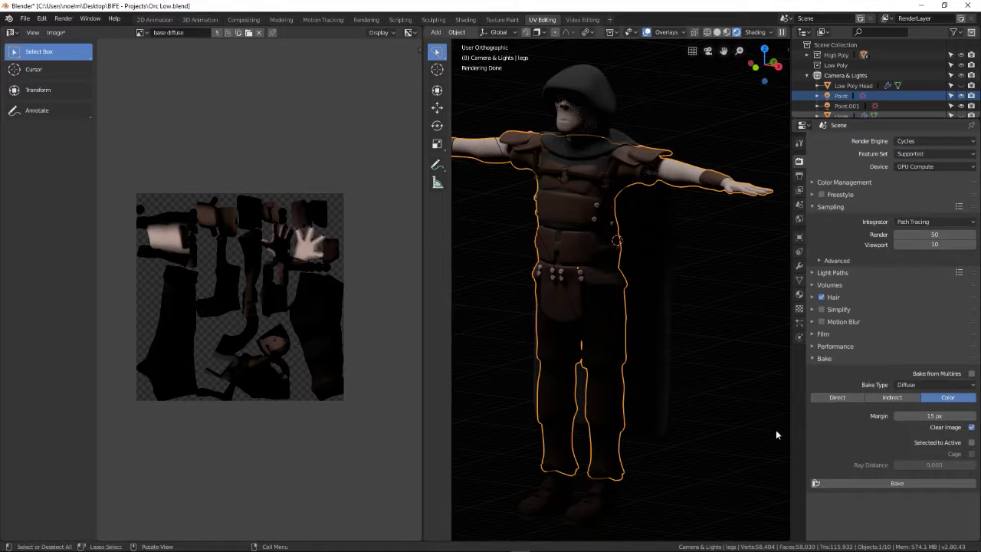
click(901, 484)
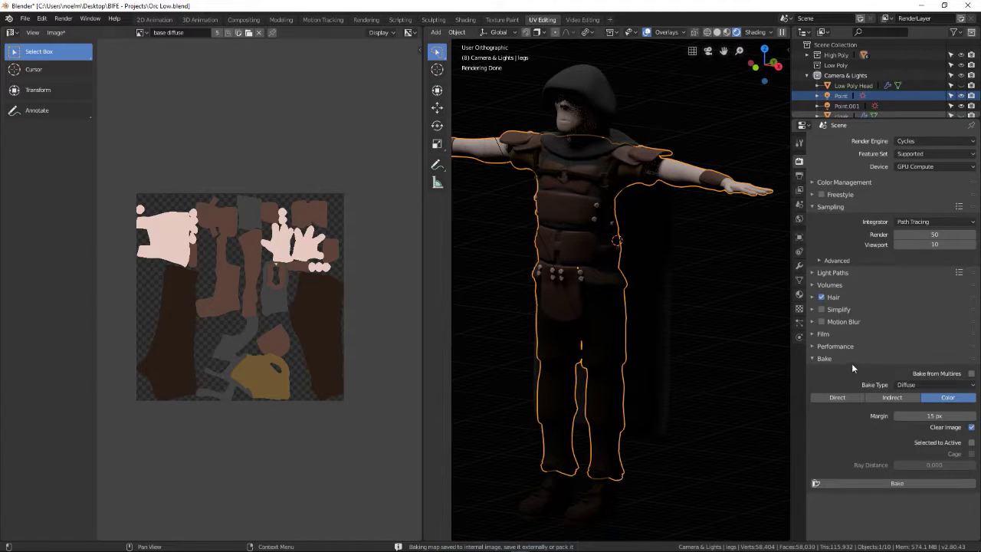
- Set the bake margin to 3 px and rebake the color-only diffuse to the base diffuse image
scroll(335, 306, up, 2)
scroll(187, 267, up, 4)
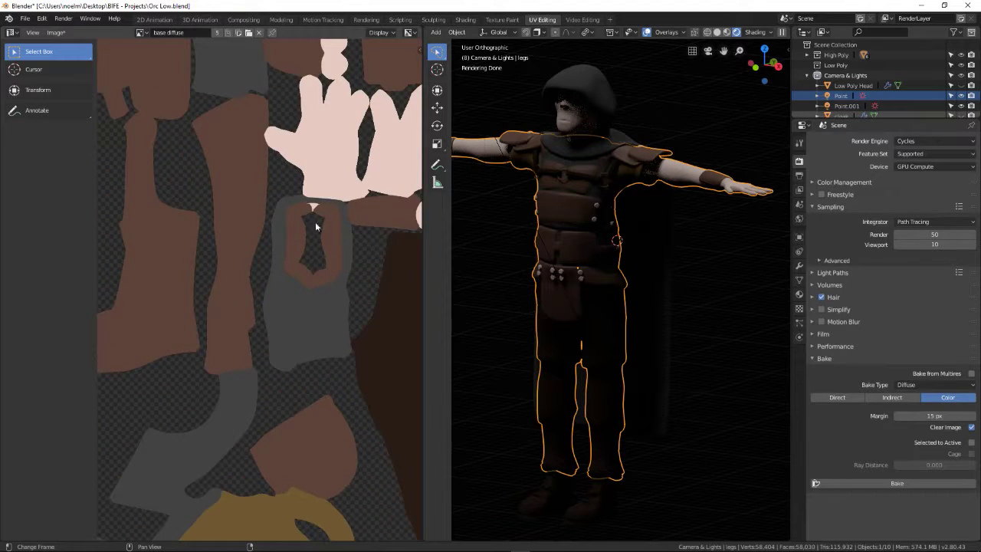
scroll(315, 222, down, 2)
scroll(262, 288, down, 2)
middle_drag(262, 288, 306, 247)
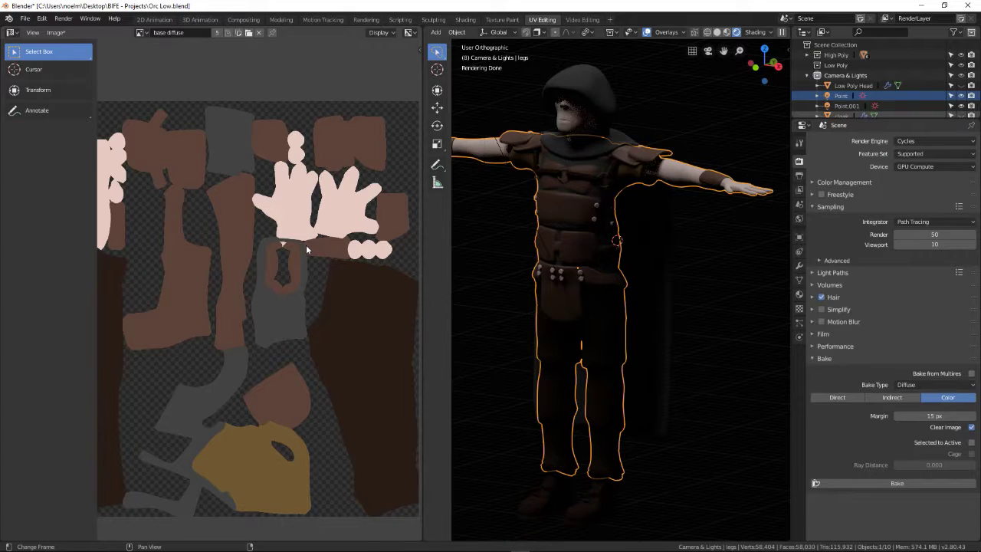
scroll(306, 244, down, 1)
click(924, 416)
text(3)
key(Return)
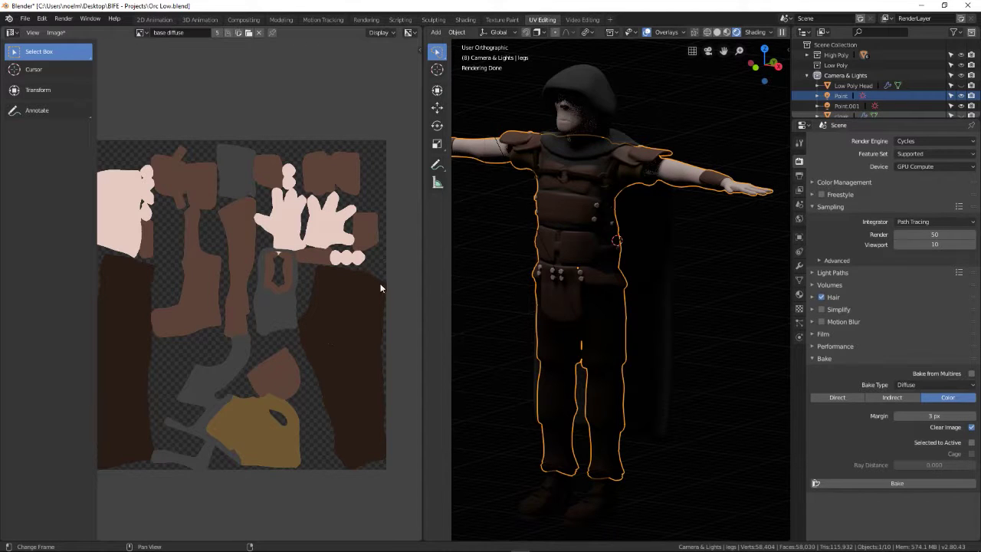
click(870, 486)
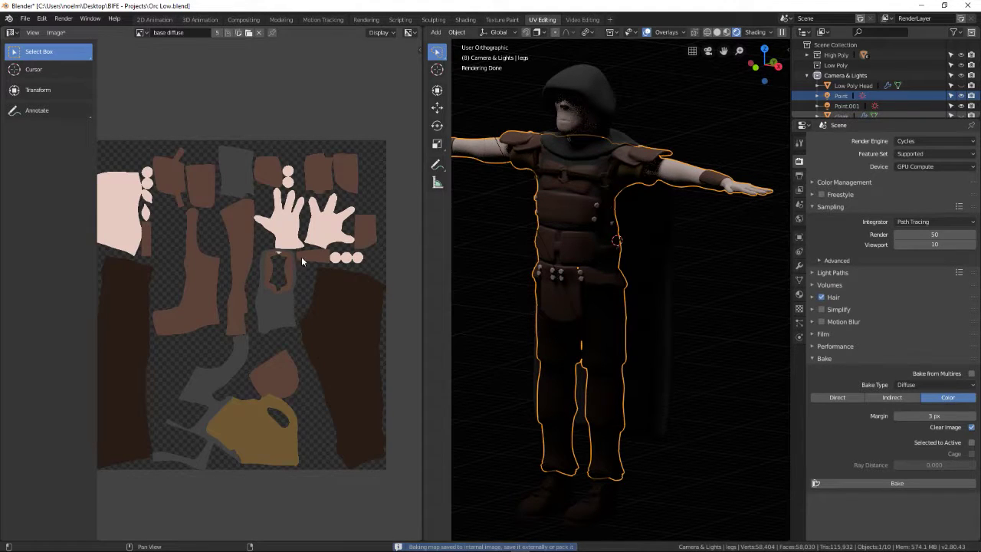
- Examine the rebaked base diffuse texture and compare it with the rendered character from several angles
scroll(284, 246, down, 2)
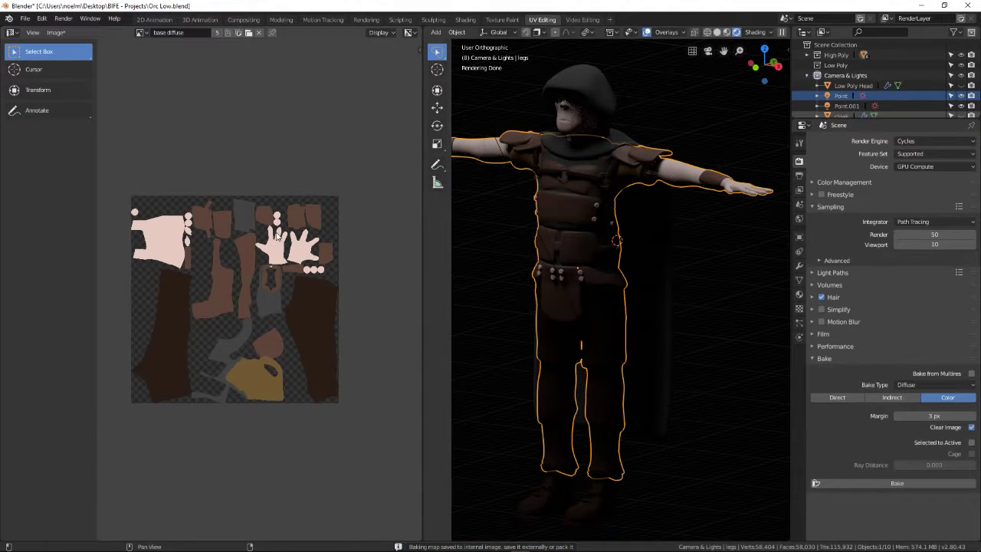
scroll(284, 245, up, 1)
scroll(493, 204, down, 1)
middle_drag(493, 205, 571, 196)
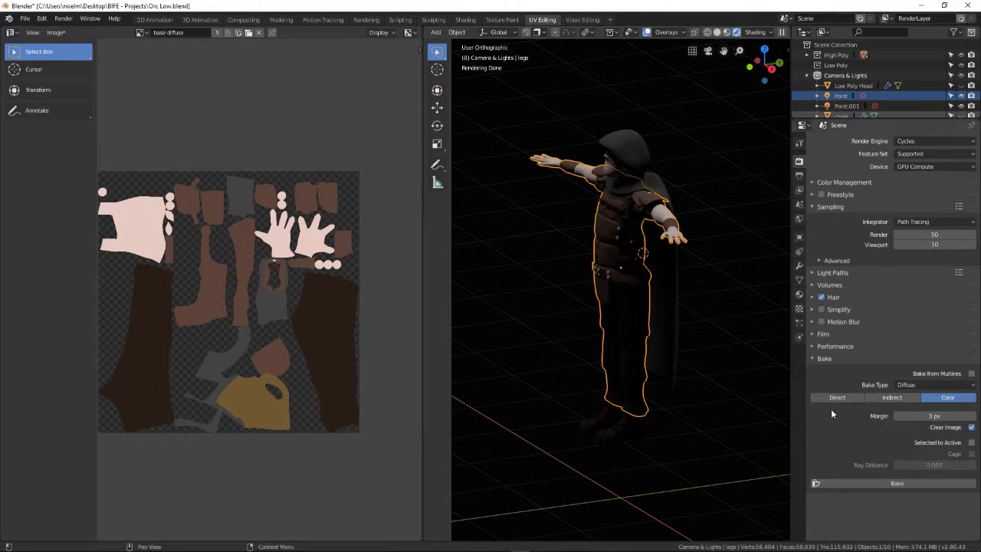
scroll(553, 227, down, 2)
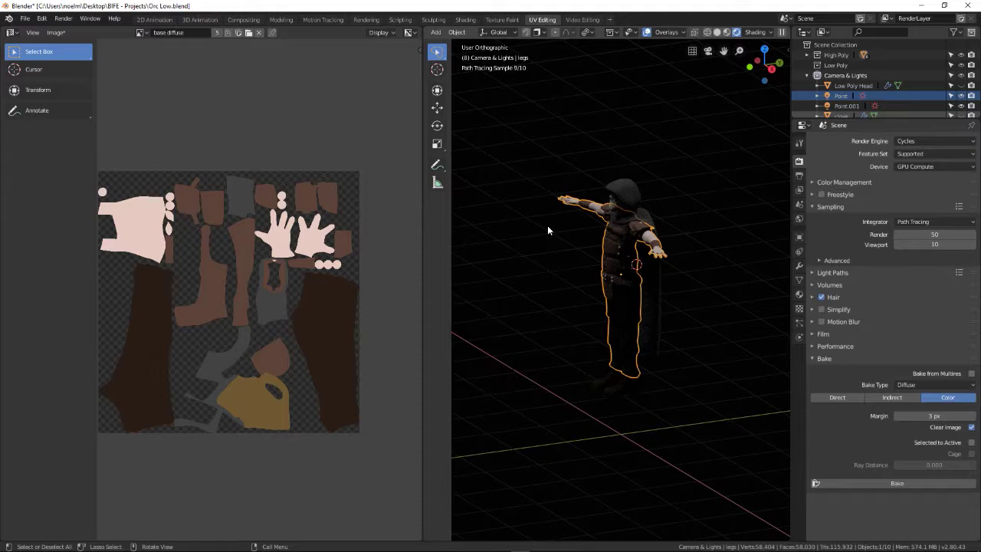
middle_drag(576, 226, 546, 231)
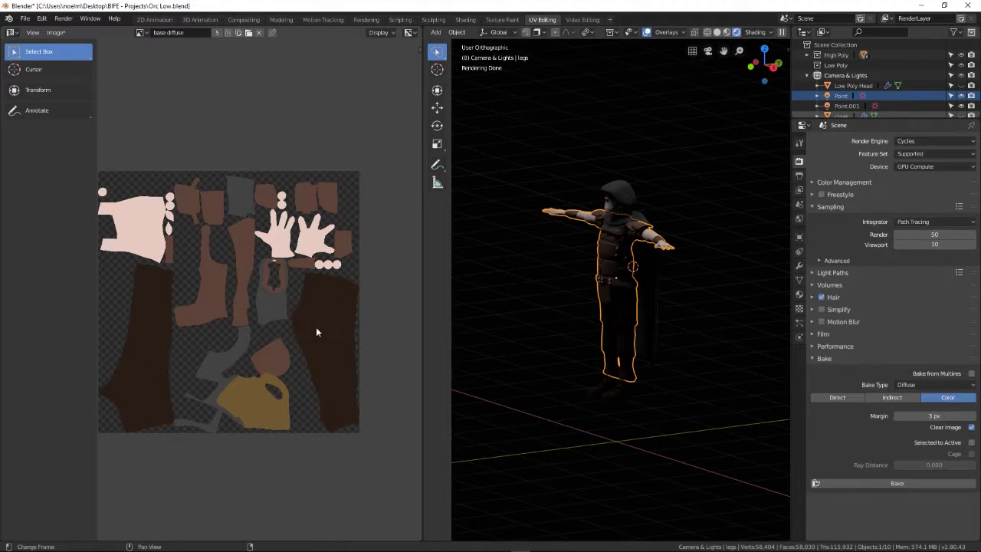
scroll(558, 306, up, 4)
middle_drag(556, 310, 574, 292)
scroll(574, 293, up, 1)
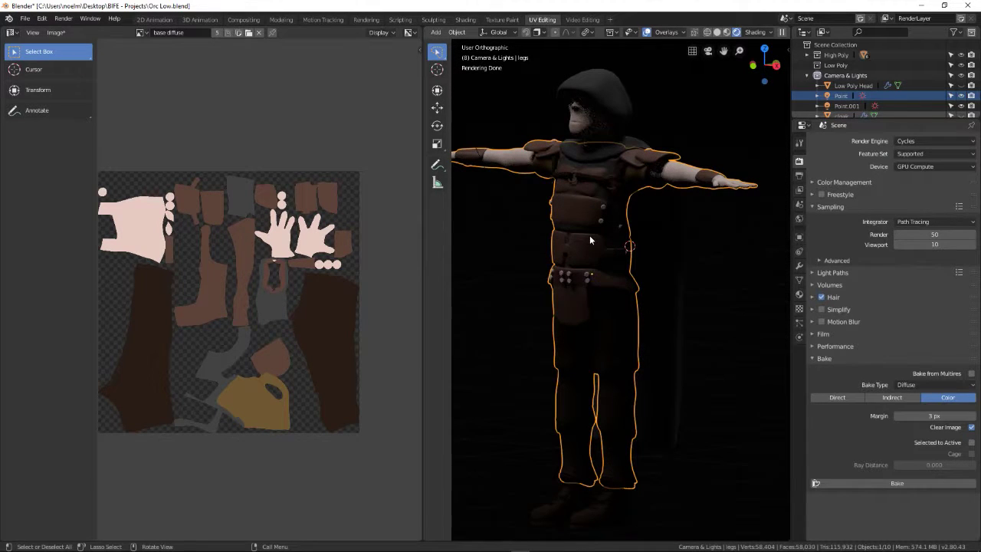